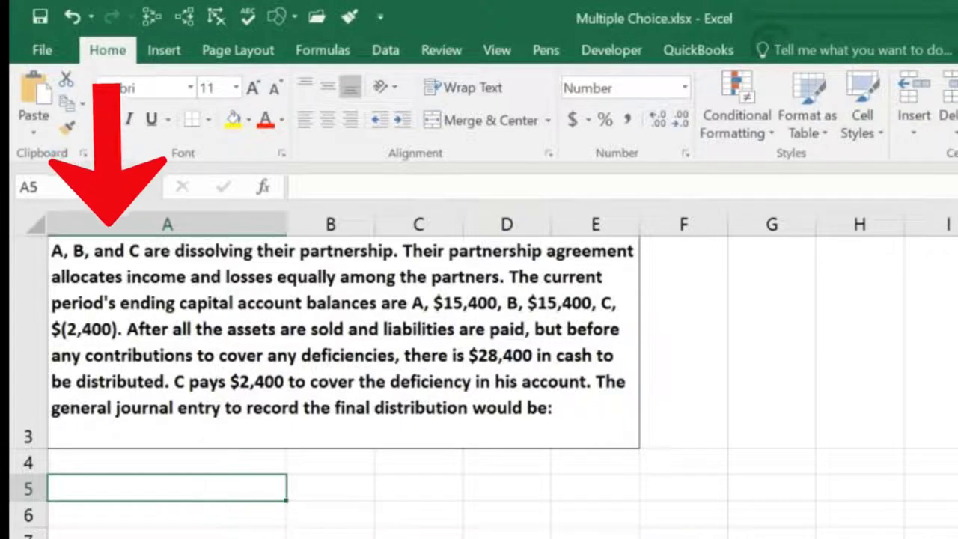
# - Enter the label Cash in A5 with the amount 28,400 in B5
pyautogui.write('Cash')
pyautogui.press('Tab')
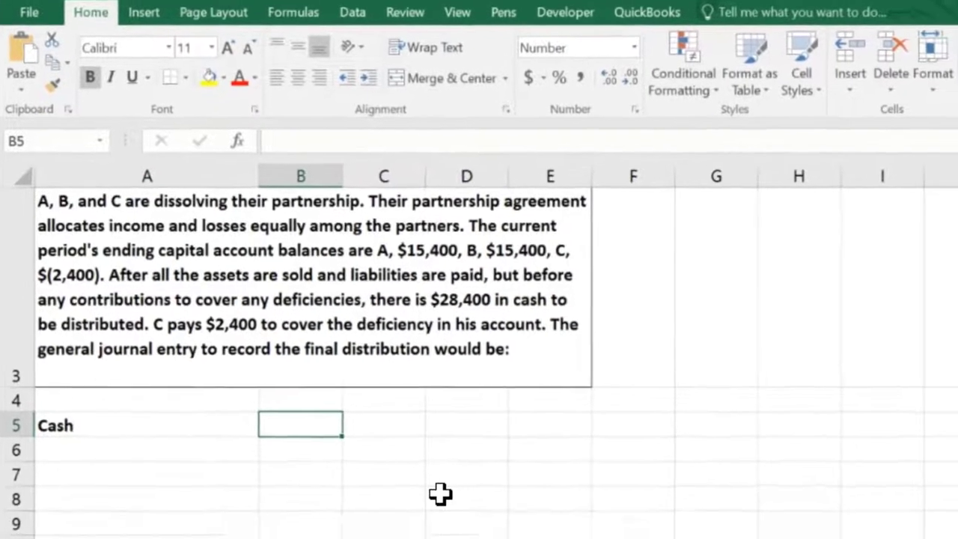
pyautogui.write('28,400')
pyautogui.press('Return')
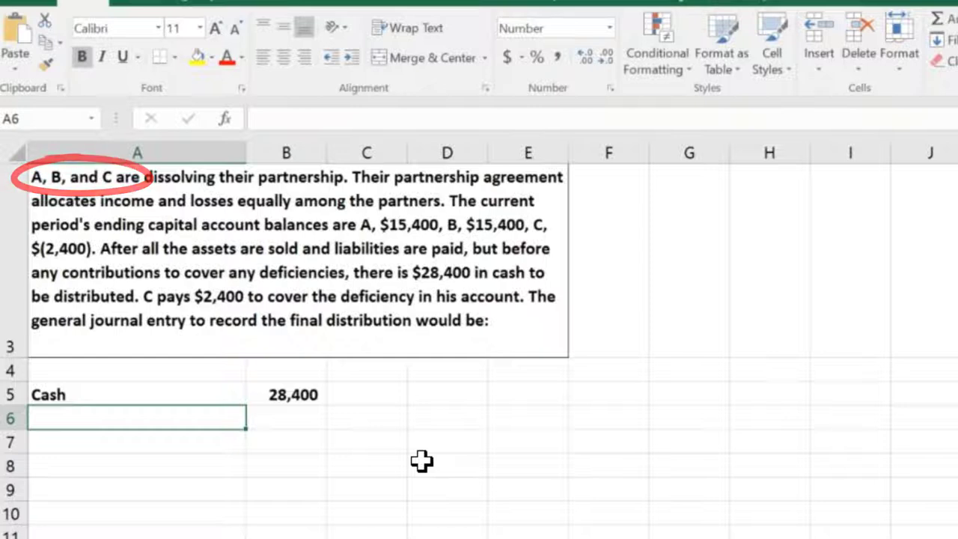
# - Label the three partner rows A, B and C in cells A6 to A8
pyautogui.write('A')
pyautogui.press('Return')
pyautogui.write('B')
pyautogui.press('Return')
pyautogui.write('Cash')
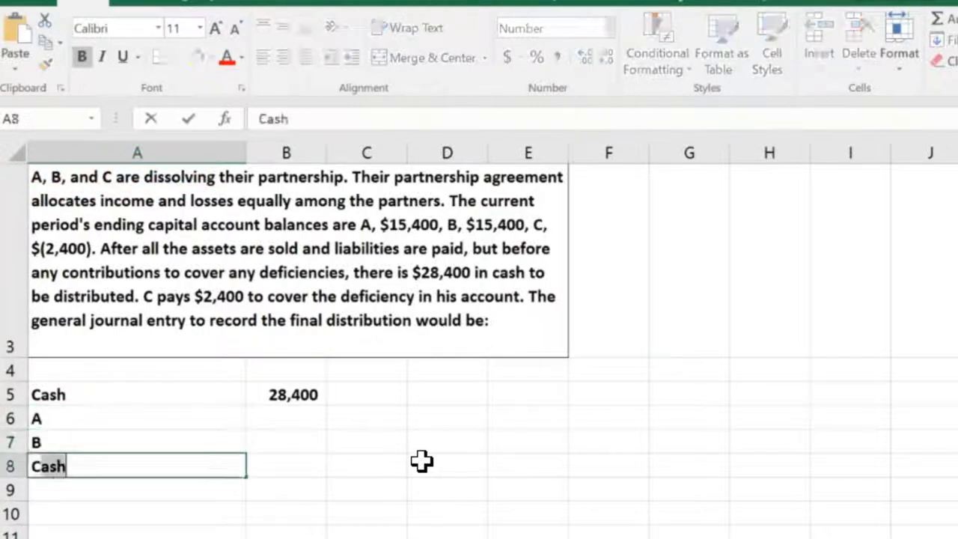
pyautogui.press('Return')
pyautogui.press('Up')
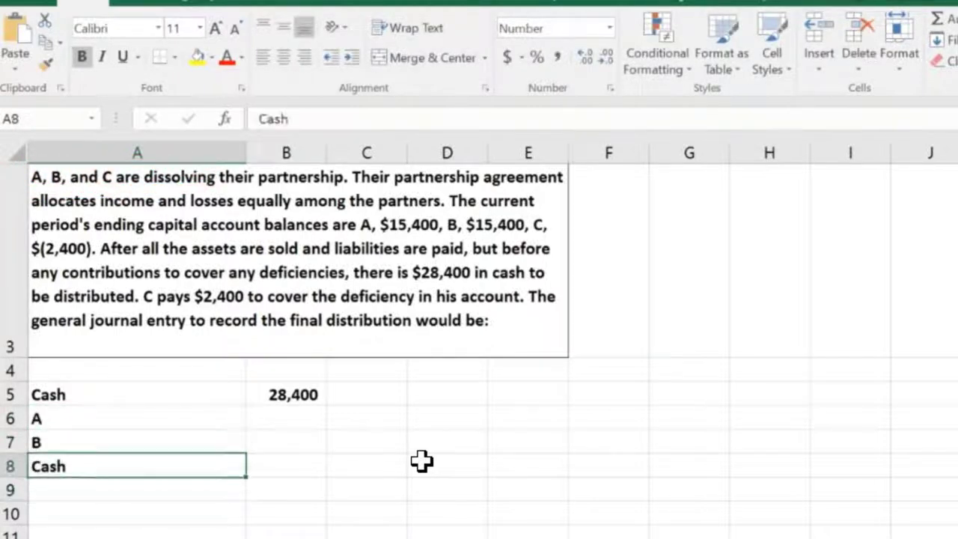
pyautogui.press('F2')
pyautogui.press('Return')
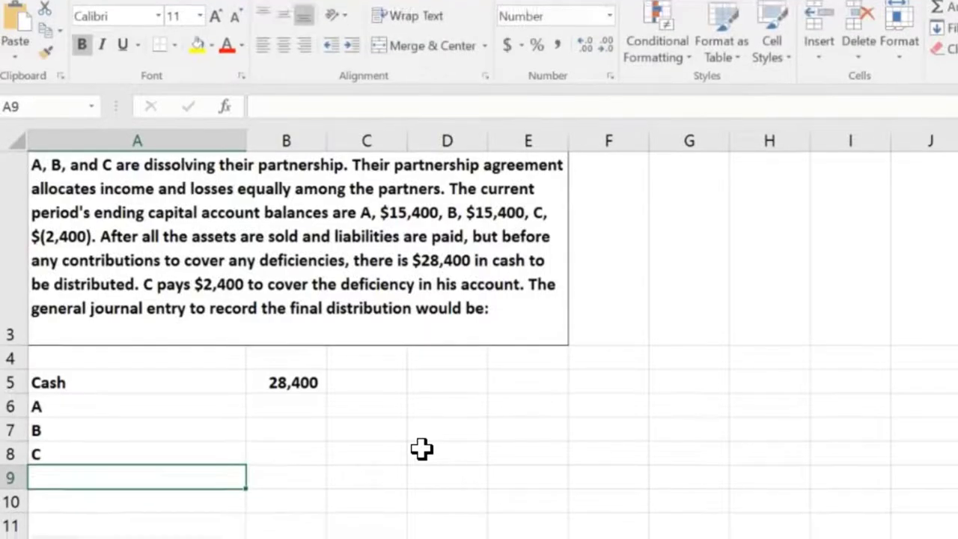
# - Enter the partners' capital balances in column B: -15,400 for A, -15,400 for B and 2,400 for C
pyautogui.press('Up')
pyautogui.press('Right')
pyautogui.press('Up')
pyautogui.press('Up')
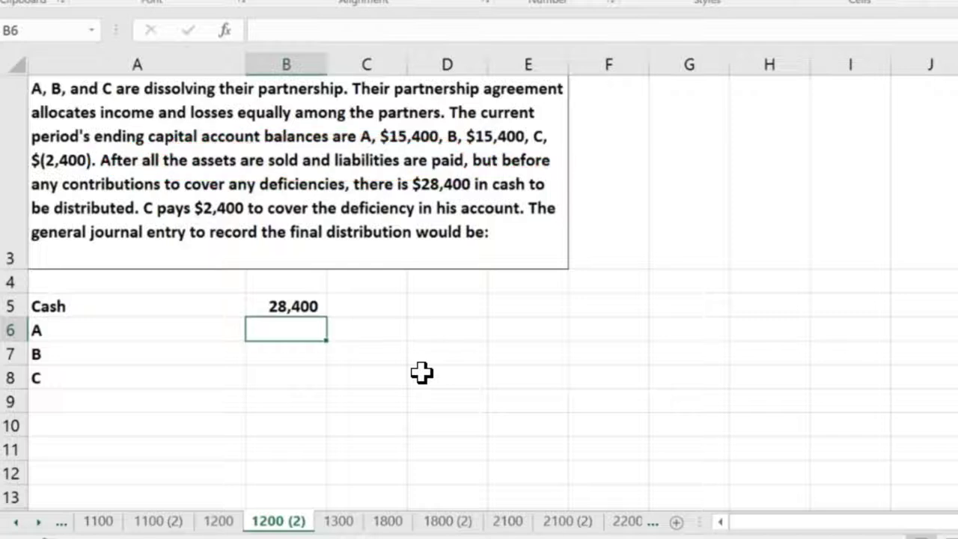
pyautogui.write('-15400')
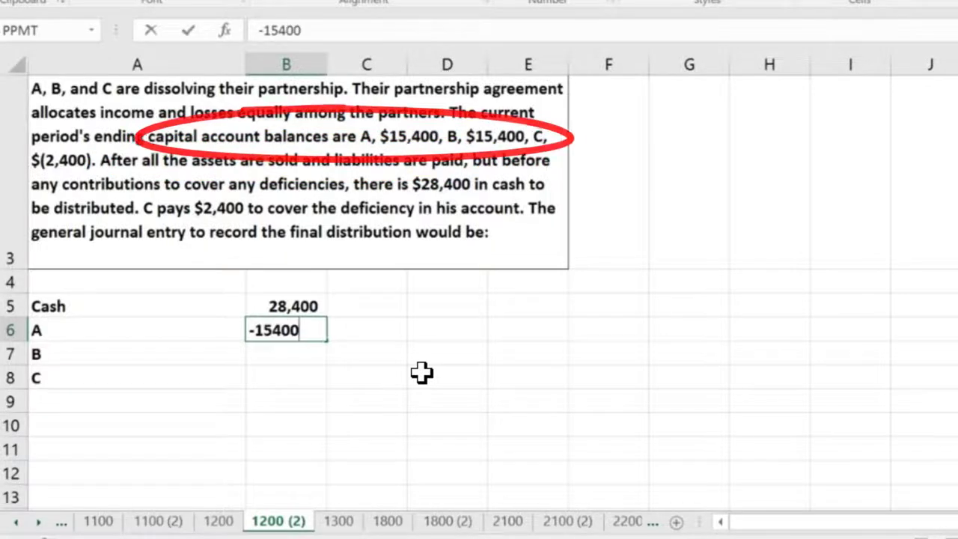
pyautogui.press('Return')
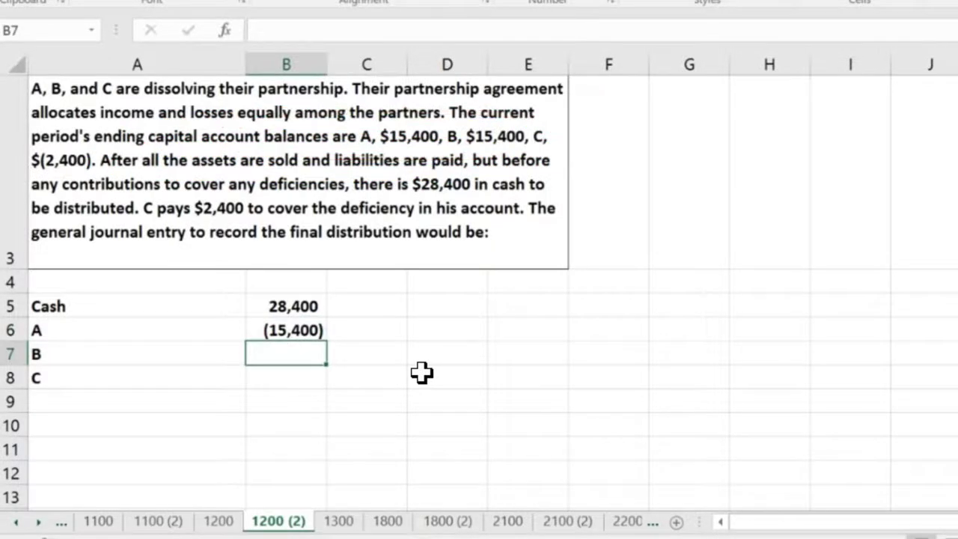
pyautogui.press('Return')
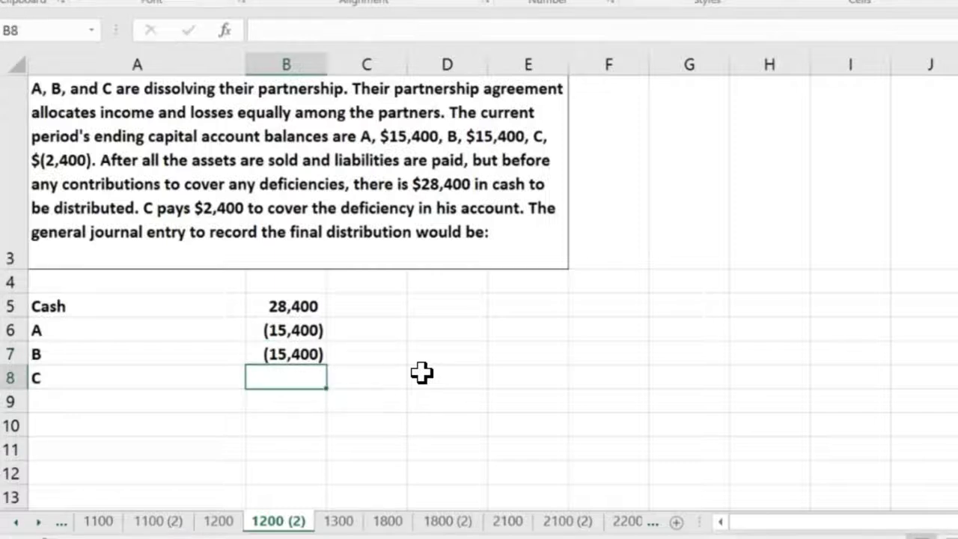
pyautogui.write('2,400')
pyautogui.press('Return')
pyautogui.press('Return')
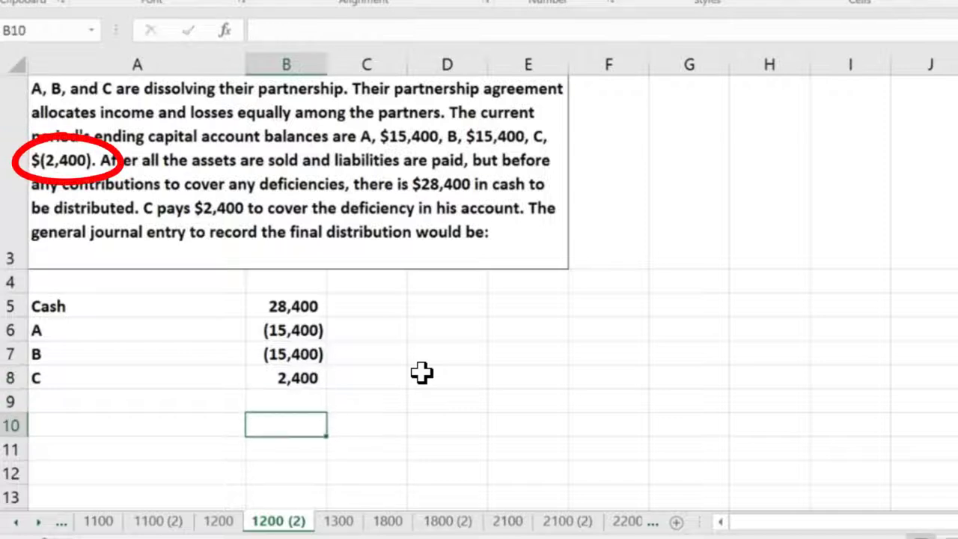
# - Review the amounts in column B from Cash through partner C
pyautogui.press('Up')
pyautogui.press('Up')
pyautogui.press('Up')
pyautogui.press('Up')
pyautogui.press('Up')
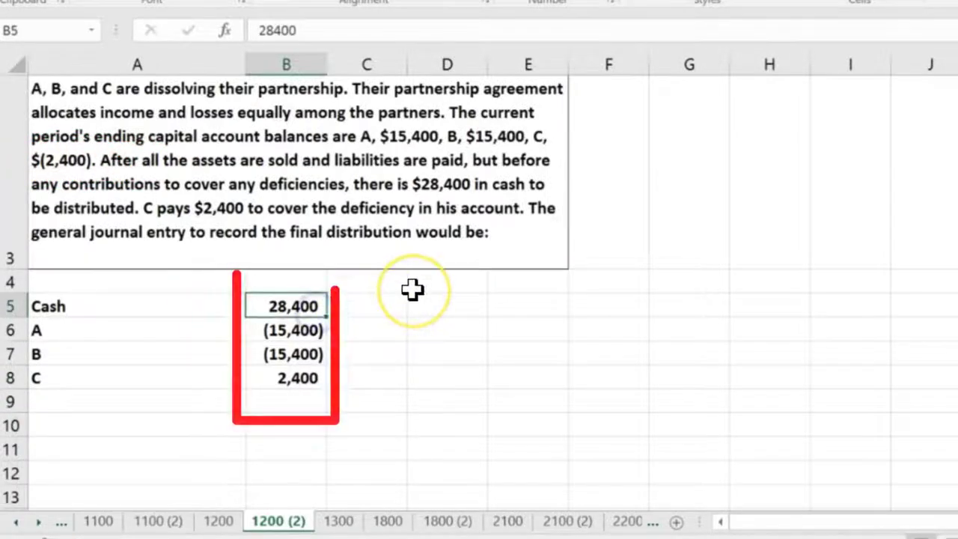
pyautogui.press('Down')
pyautogui.press('Down')
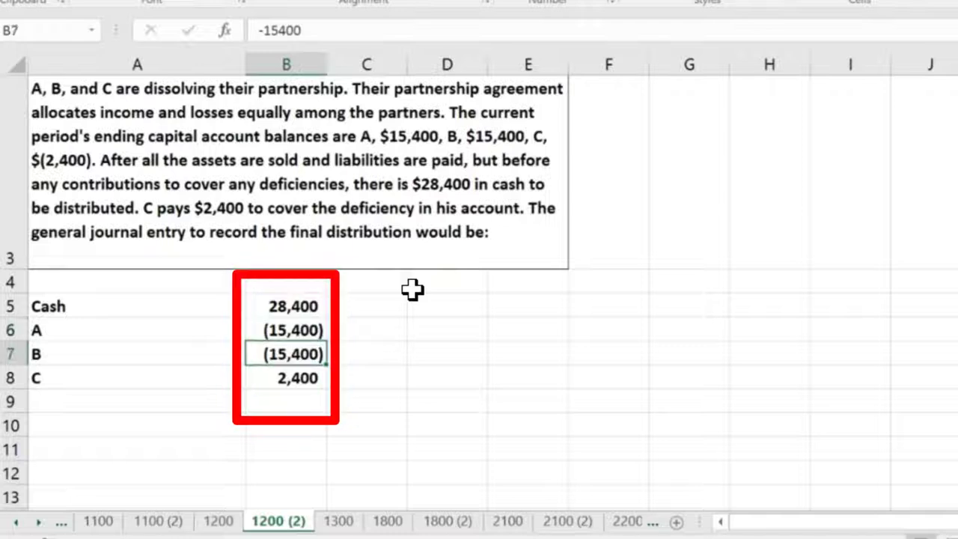
pyautogui.press('Down')
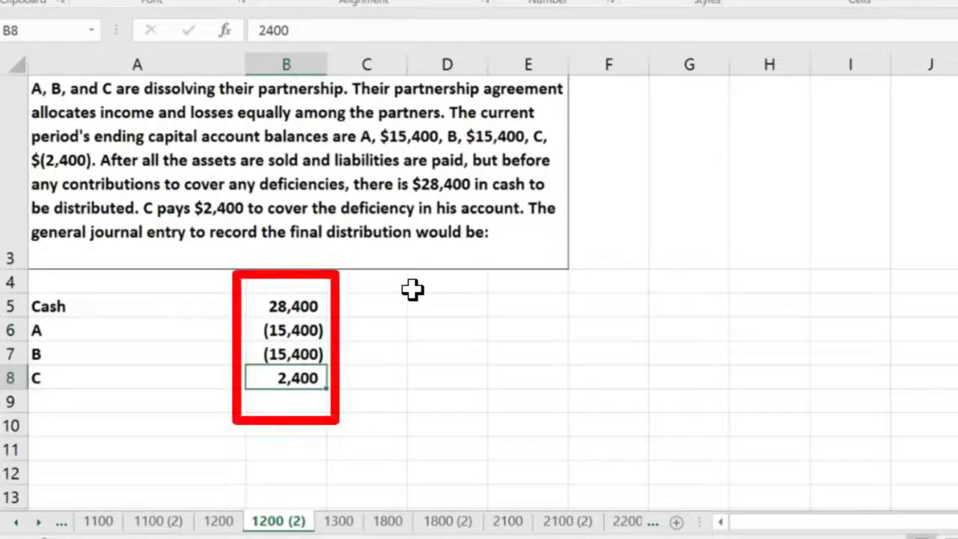
# - Total the cash and capital balances in B10 with a SUM of B5:B9
pyautogui.press('Down')
pyautogui.press('Down')
pyautogui.write('=sum(')
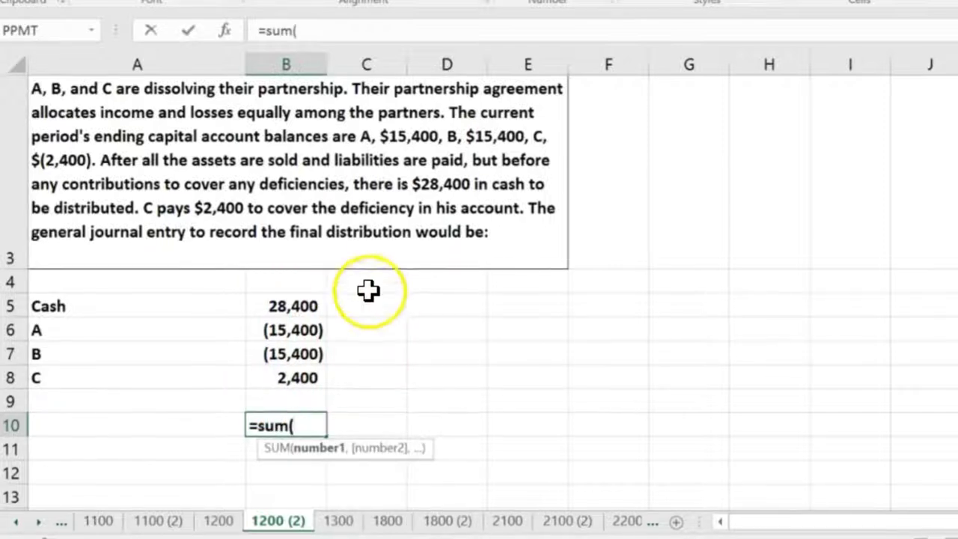
pyautogui.moveTo(273, 299); pyautogui.dragTo(287, 380)
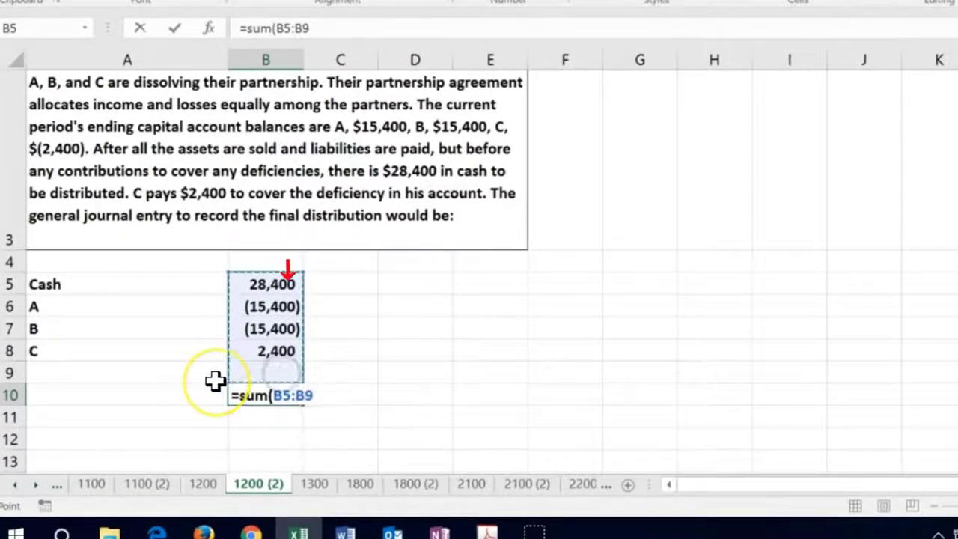
pyautogui.press('Return')
pyautogui.press('Up')
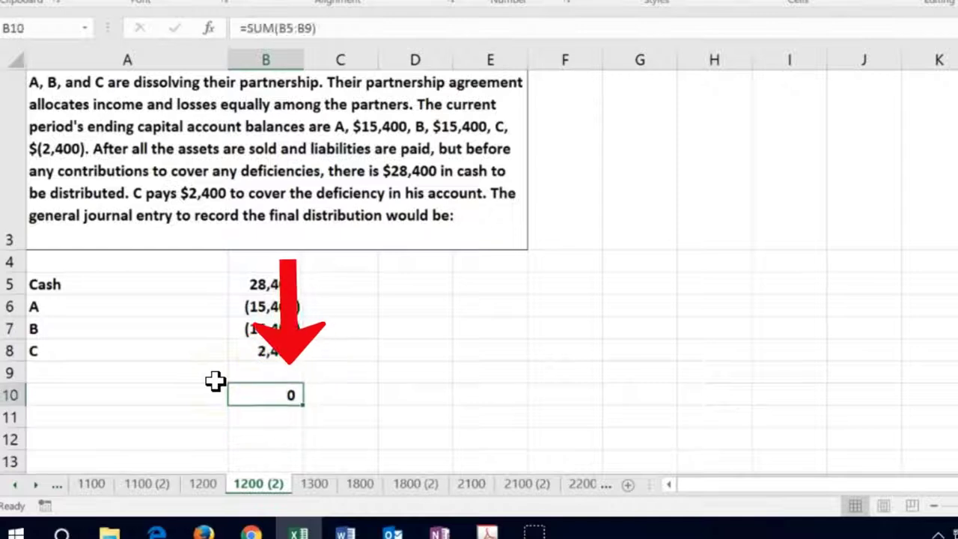
# - Enter the column headings Cash, A, B and C across F5 to I5
pyautogui.click(562, 282)
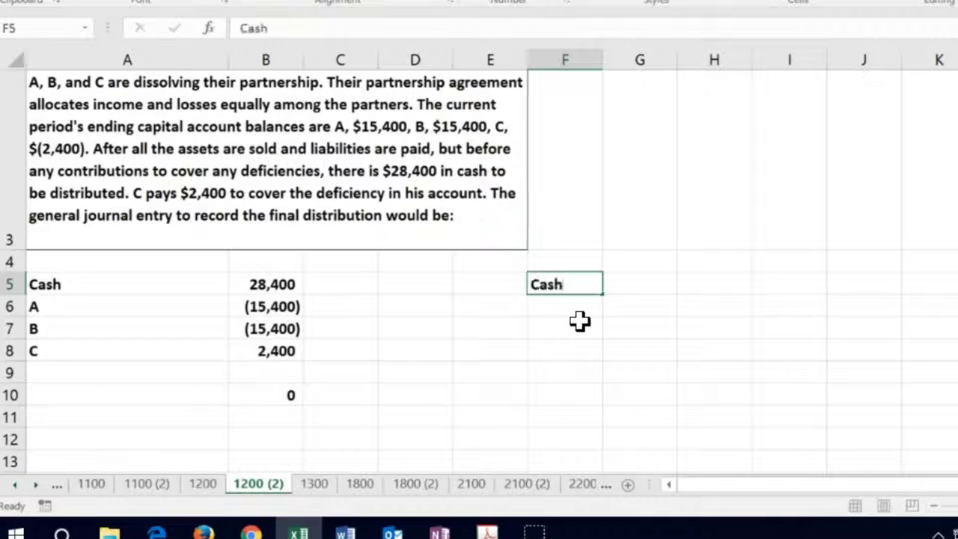
pyautogui.press('Tab')
pyautogui.press('Tab')
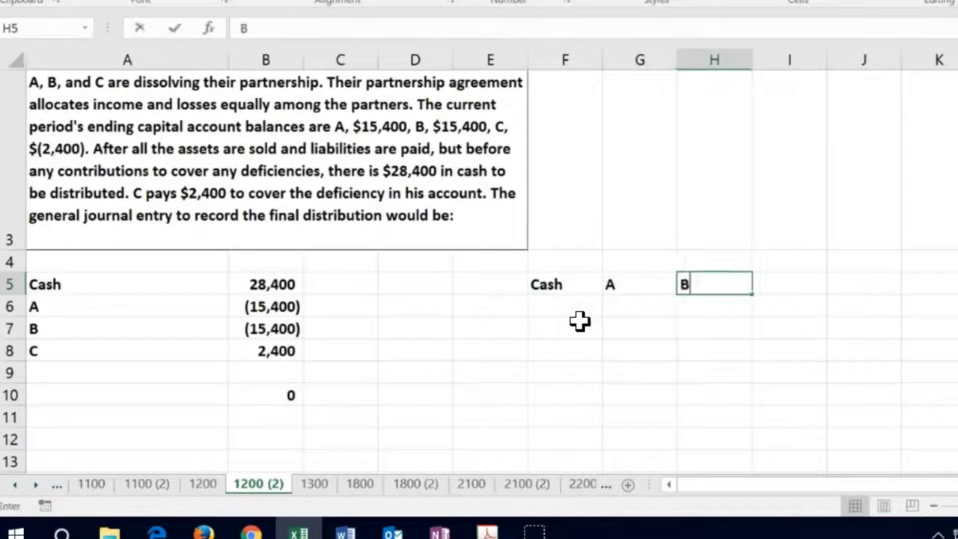
pyautogui.press('Tab')
pyautogui.press('Return')
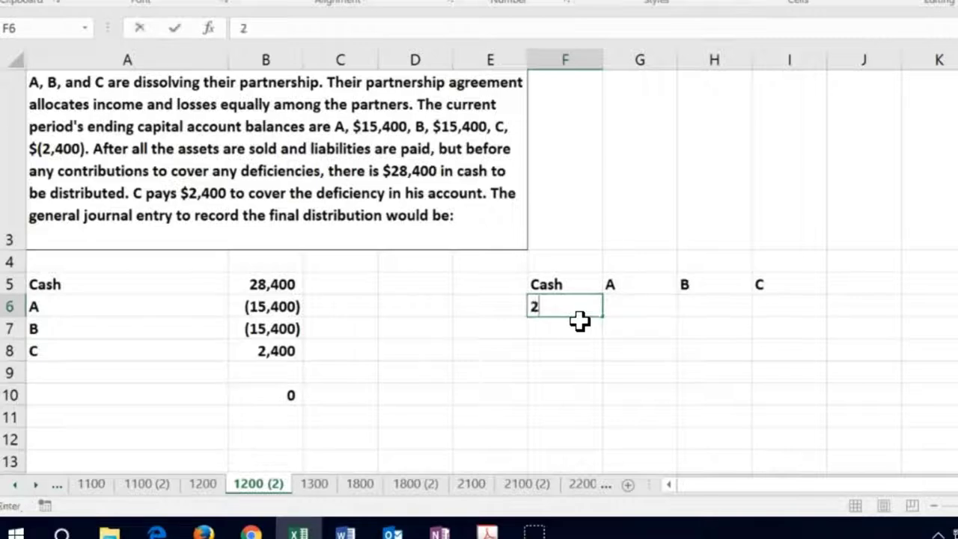
# - Fill row 6 under the headings with 28,400 for Cash, 15,400 for A, 15,400 for B and -2,400 for C
pyautogui.hotkey('ctrl', 'Return')
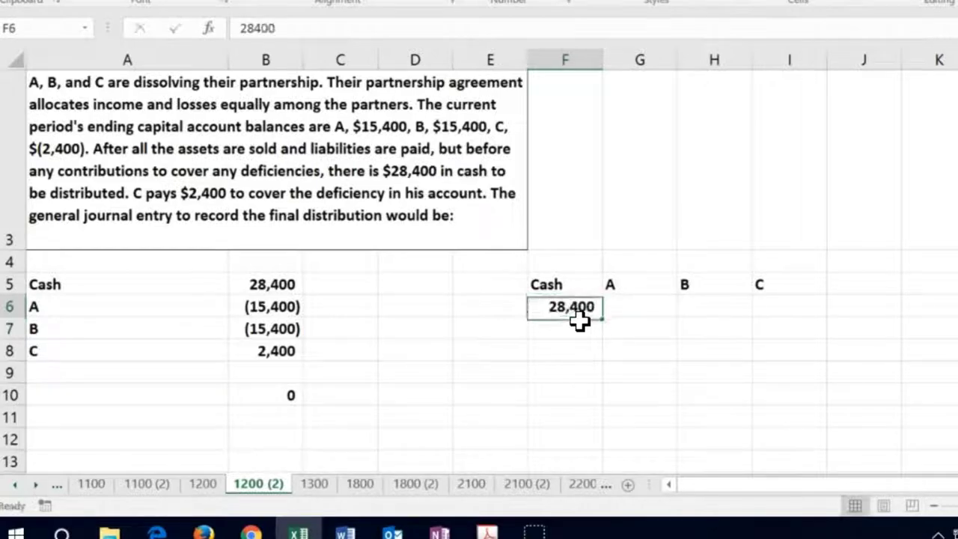
pyautogui.press('Tab')
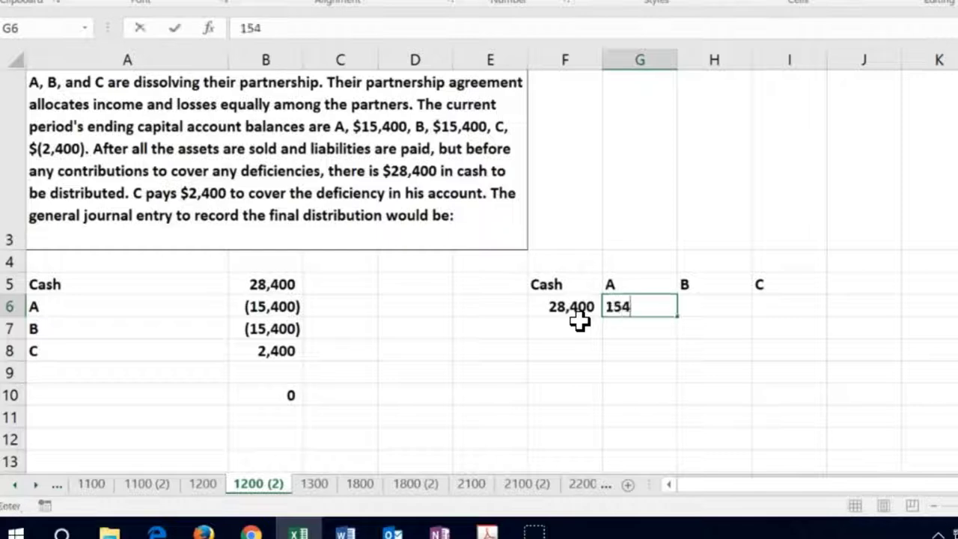
pyautogui.press('Tab')
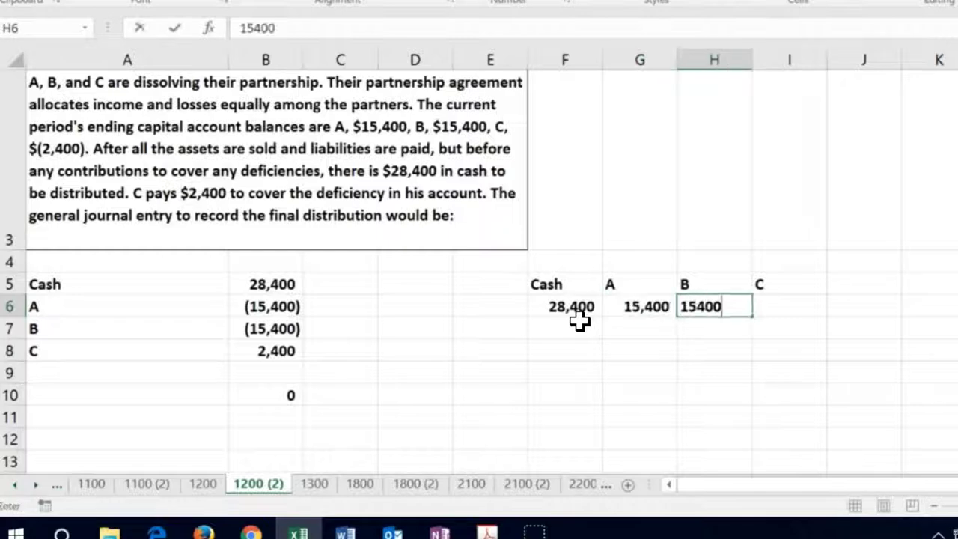
pyautogui.press('Tab')
pyautogui.write('-2400')
pyautogui.press('Return')
# - Total the three partners' capital balances in J6 with a SUM of G6:I6
pyautogui.press('Right')
pyautogui.press('Right')
pyautogui.press('Right')
pyautogui.press('Right')
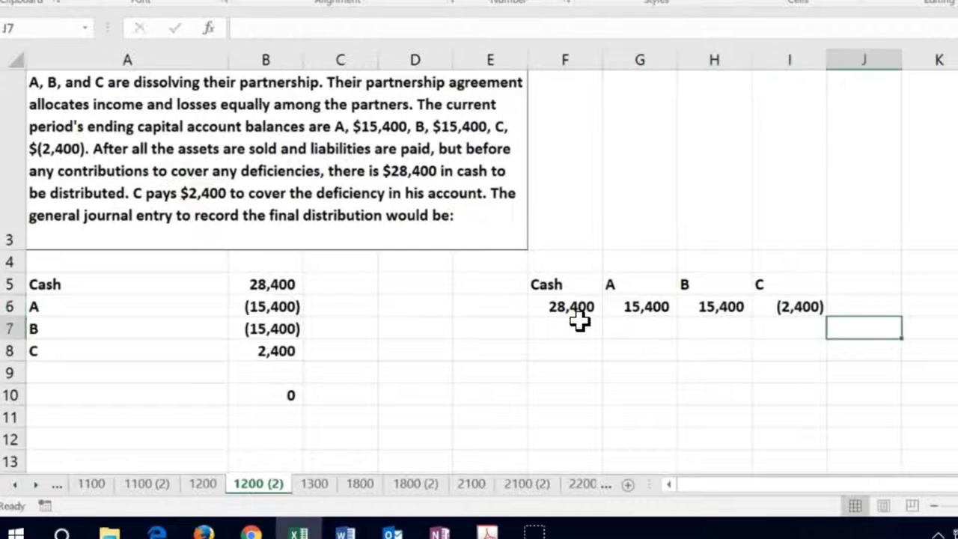
pyautogui.press('Up')
pyautogui.write('=sum(')
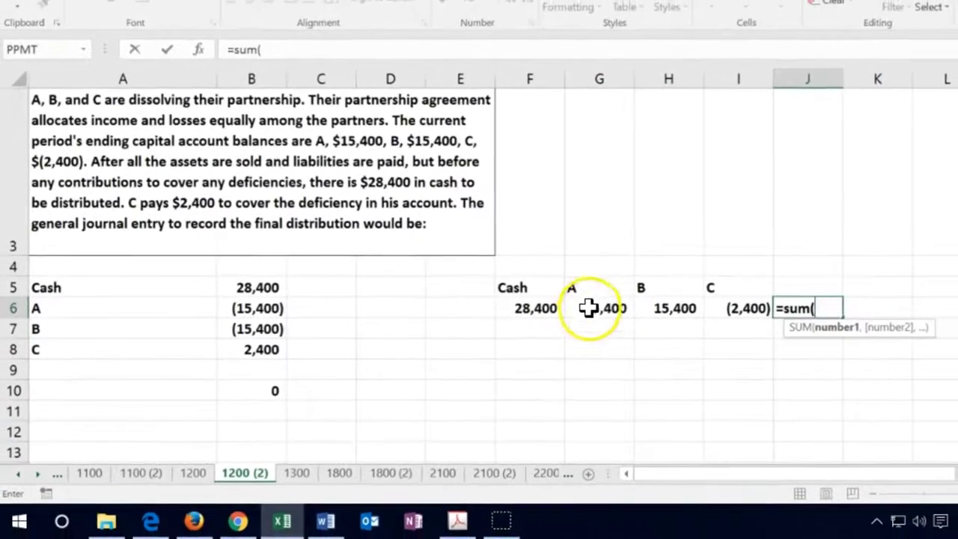
pyautogui.moveTo(588, 307); pyautogui.dragTo(709, 308)
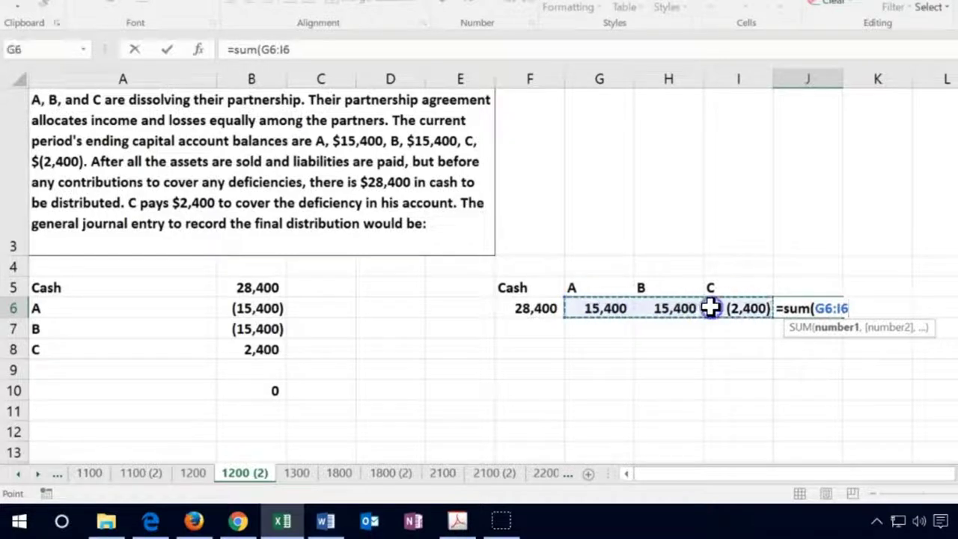
pyautogui.press('Return')
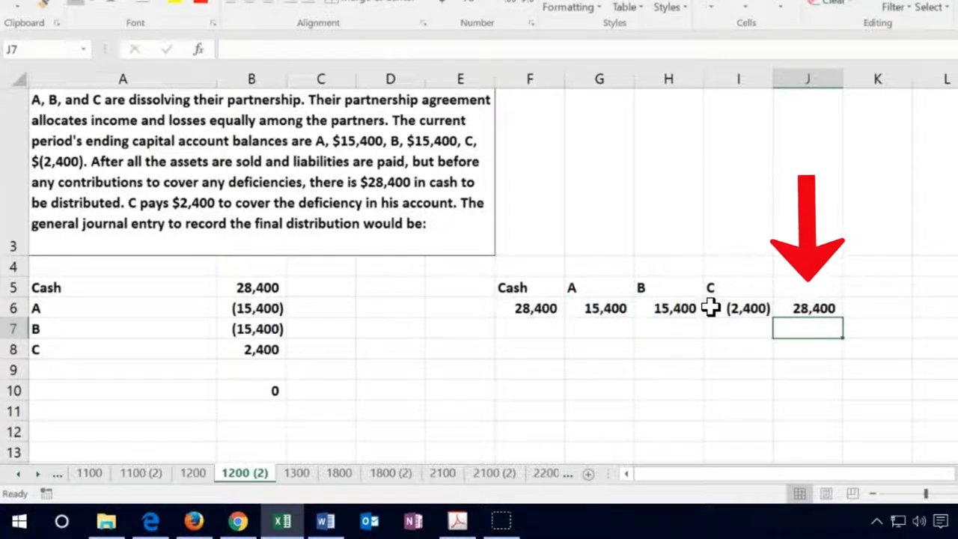
# - Record partner C's deficiency payment by entering 2,400 under Cash in F7 and 2,400 under C in I7
pyautogui.click(711, 308)
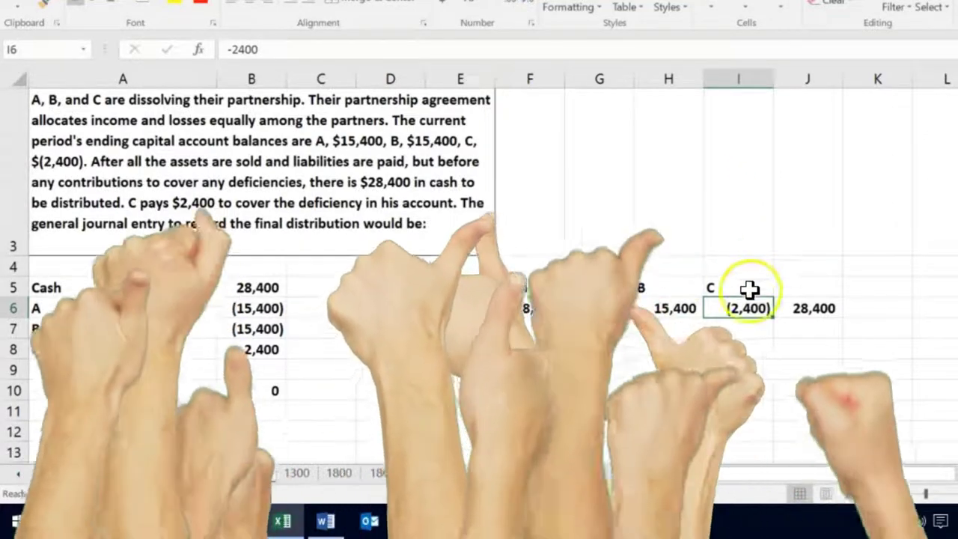
pyautogui.click(528, 327)
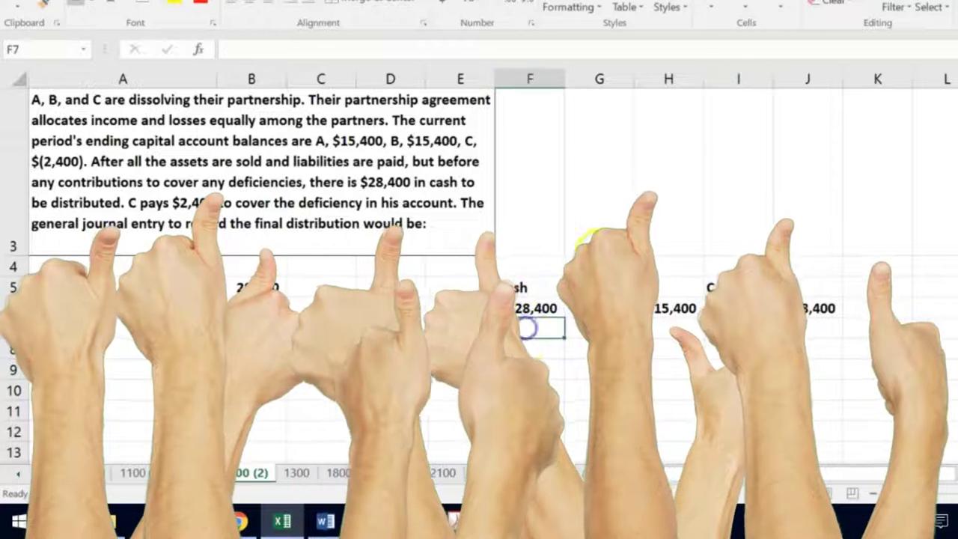
pyautogui.write('2,400')
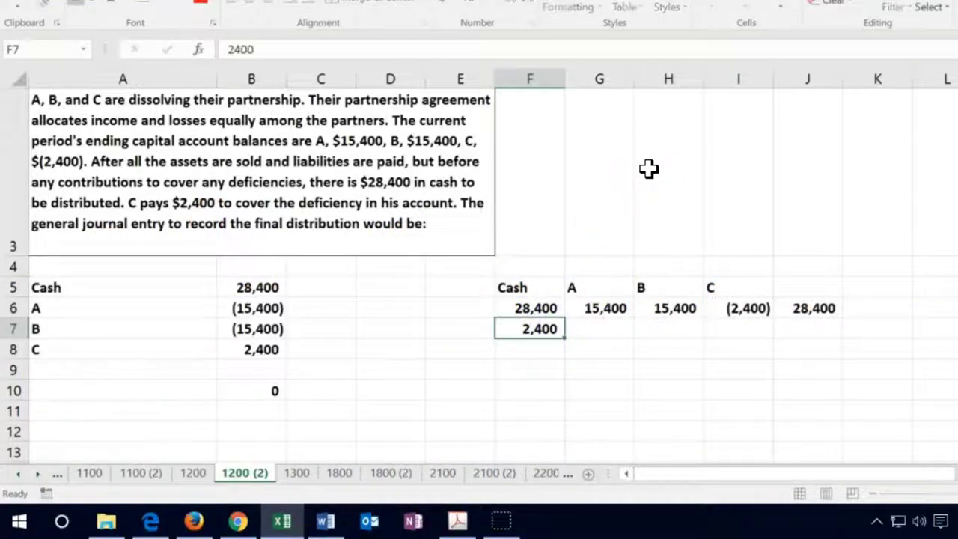
pyautogui.press('Return')
pyautogui.press('Right')
pyautogui.press('Right')
pyautogui.press('Right')
pyautogui.press('Up')
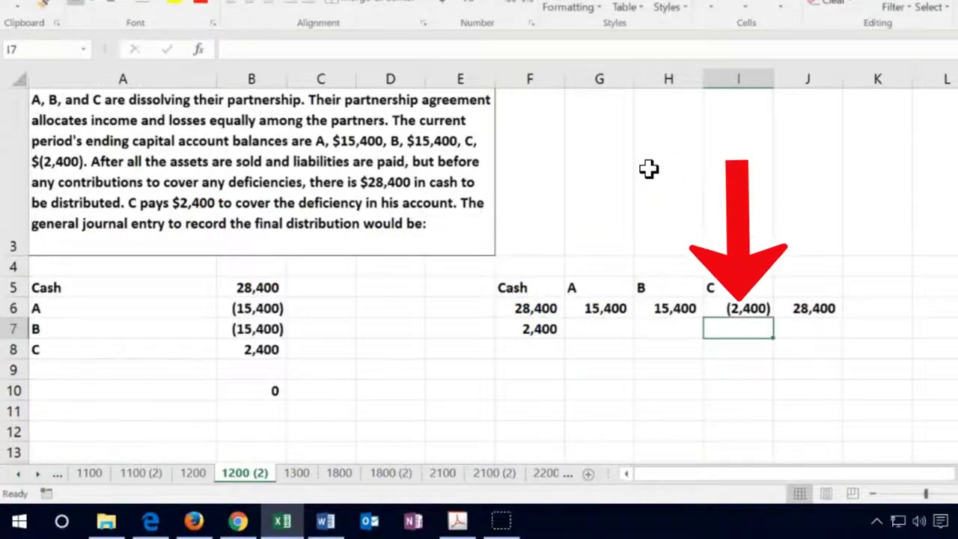
pyautogui.write('2400')
pyautogui.press('Return')
# - Calculate the new cash balance in F8 with the formula =F6+F7
pyautogui.press('Left')
pyautogui.press('Left')
pyautogui.press('Left')
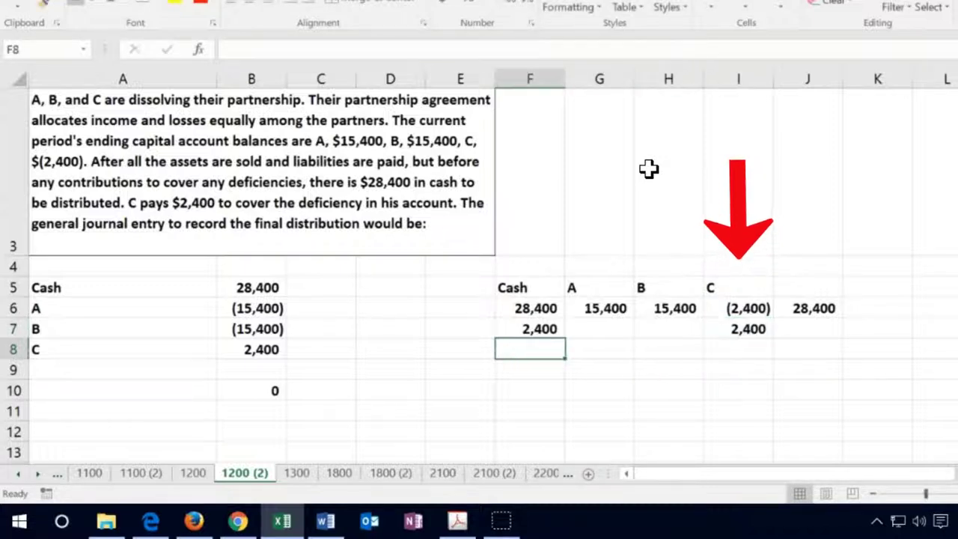
pyautogui.click(554, 307)
pyautogui.write('+')
pyautogui.click(544, 329)
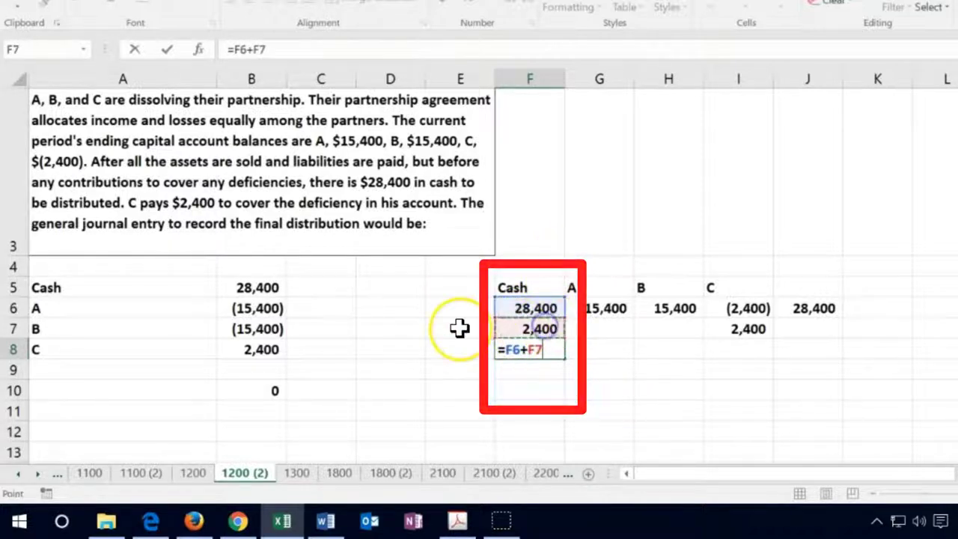
pyautogui.press('Return')
# - Calculate partner C's balance after the payment in I8 with the formula =I6+I7
pyautogui.press('Right')
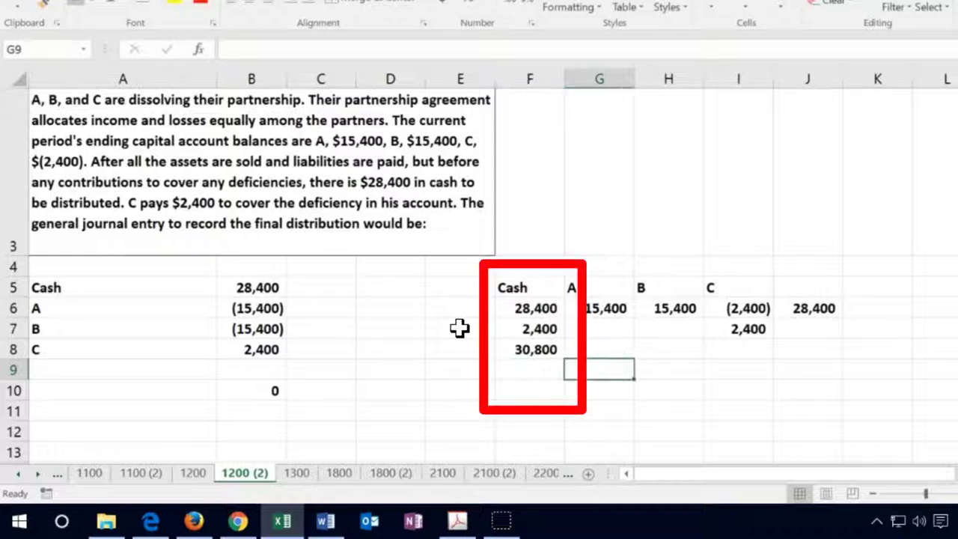
pyautogui.press('Up')
pyautogui.press('Right')
pyautogui.press('Right')
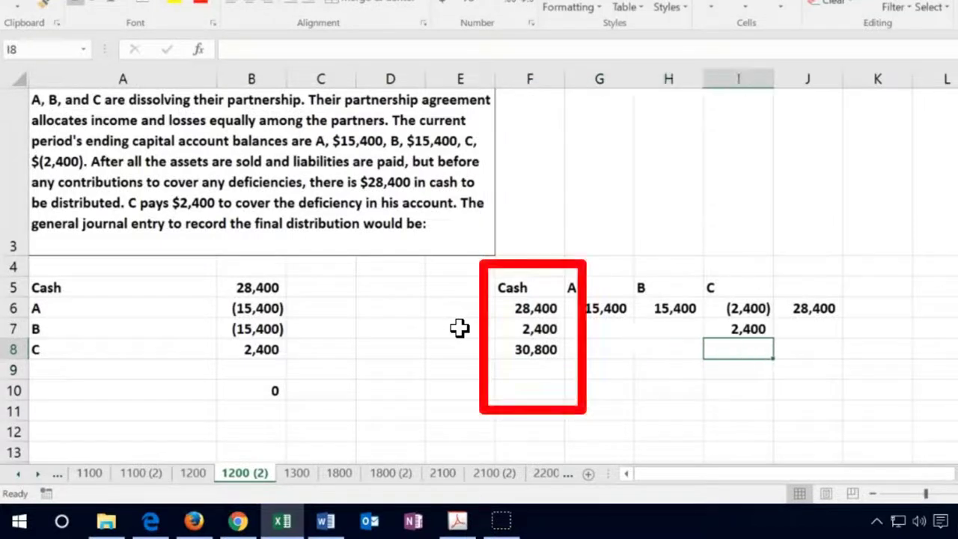
pyautogui.write('=')
pyautogui.click(738, 307)
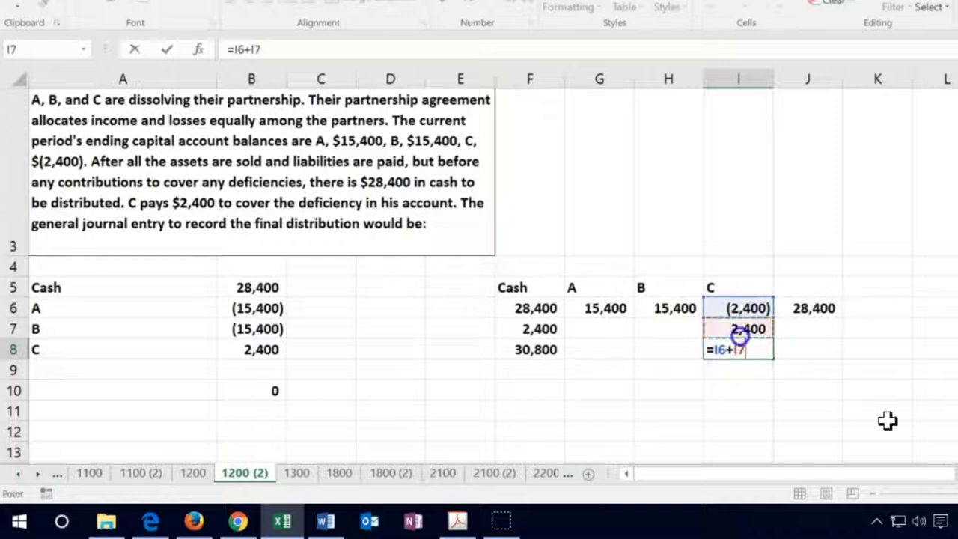
pyautogui.press('Return')
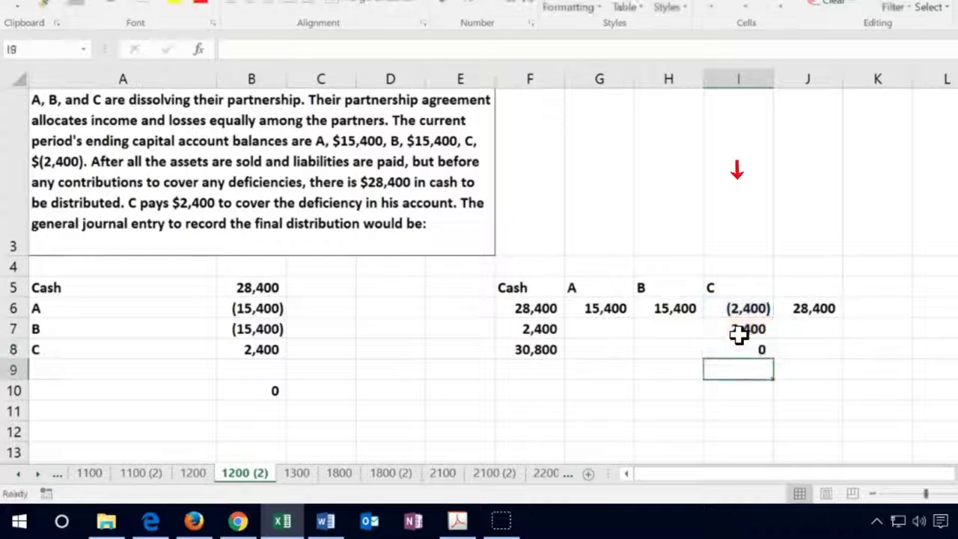
# - Carry the capital balances of A and B down into G8 and H8 by referencing G6 and H6
pyautogui.press('Up')
pyautogui.press('Left')
pyautogui.press('Left')
pyautogui.write('=')
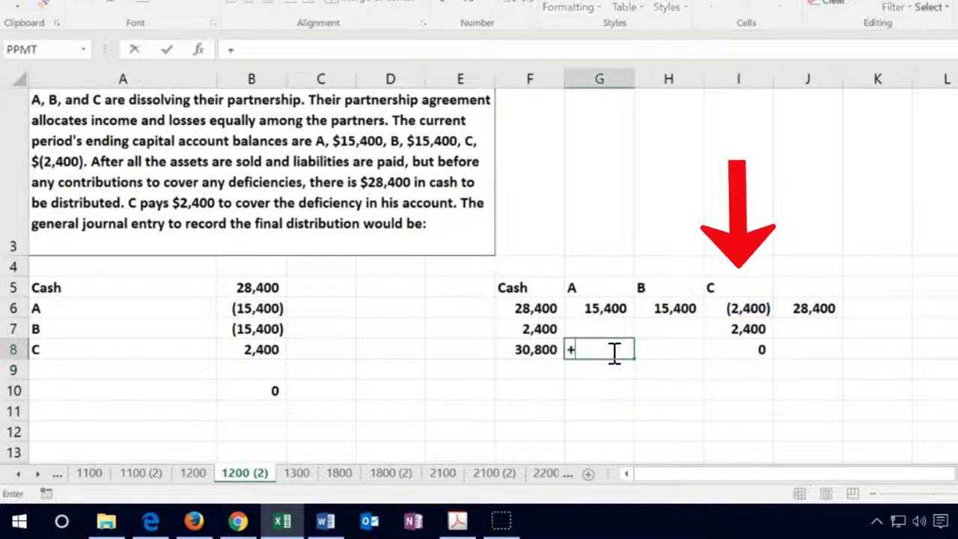
pyautogui.press('Up')
pyautogui.press('Up')
pyautogui.press('Return')
pyautogui.press('Right')
pyautogui.press('Up')
pyautogui.write('+')
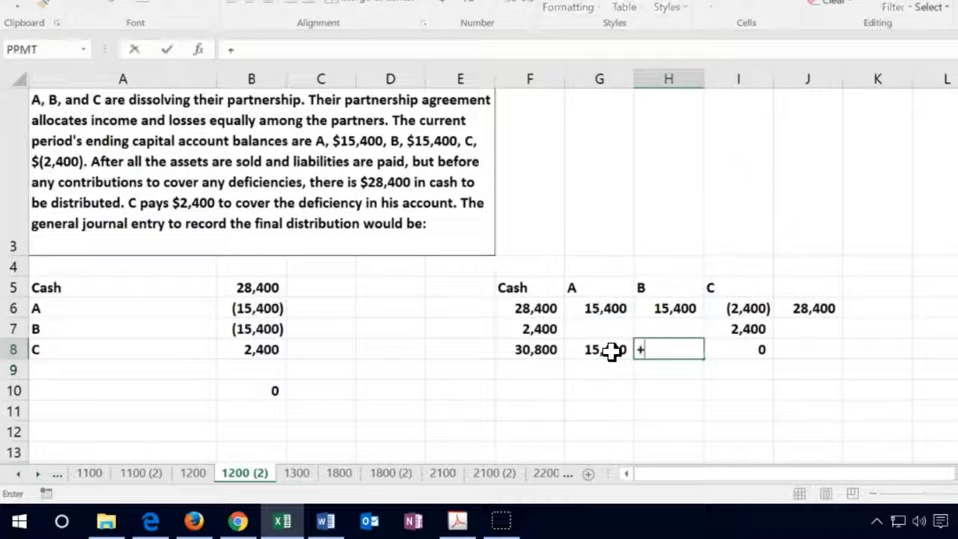
pyautogui.press('Return')
# - Total the three partners' updated capital balances in J8 with a SUM of G8:I8
pyautogui.press('Up')
pyautogui.press('Right')
pyautogui.press('Right')
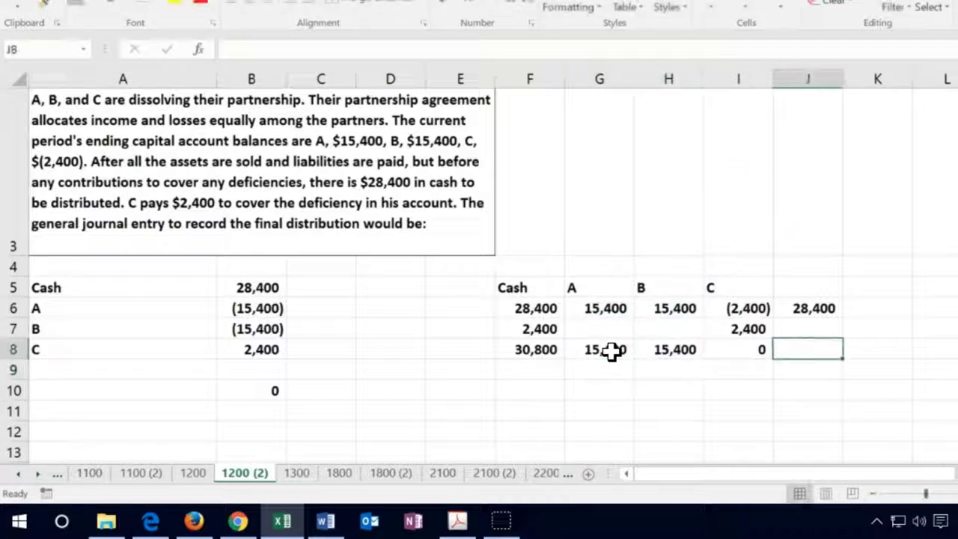
pyautogui.write('=sum(')
pyautogui.moveTo(612, 352); pyautogui.dragTo(738, 355)
pyautogui.press('Return')
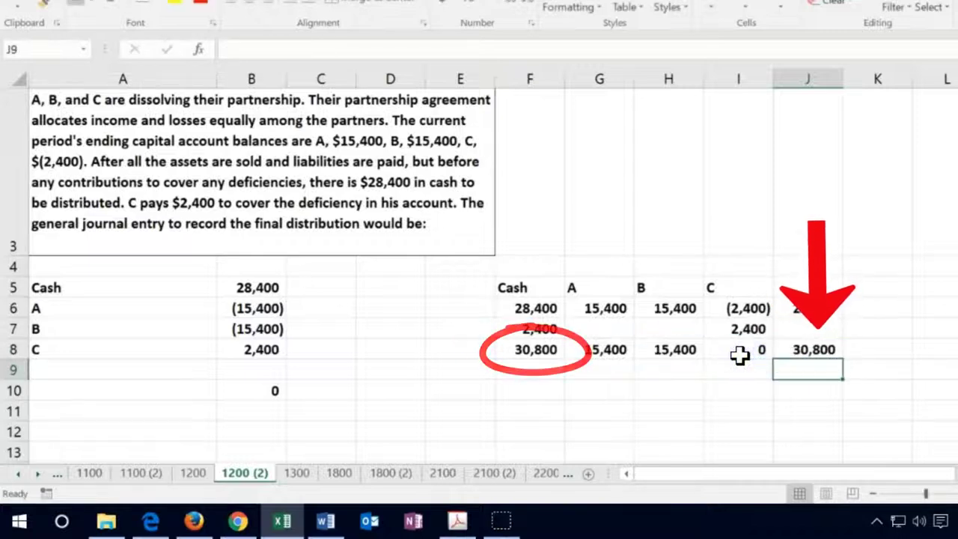
pyautogui.click(537, 286)
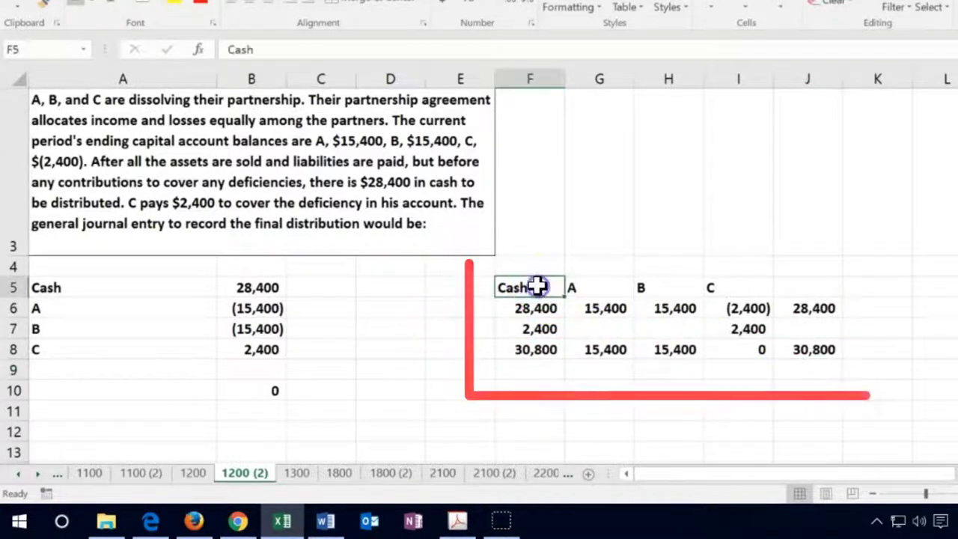
pyautogui.click(594, 287)
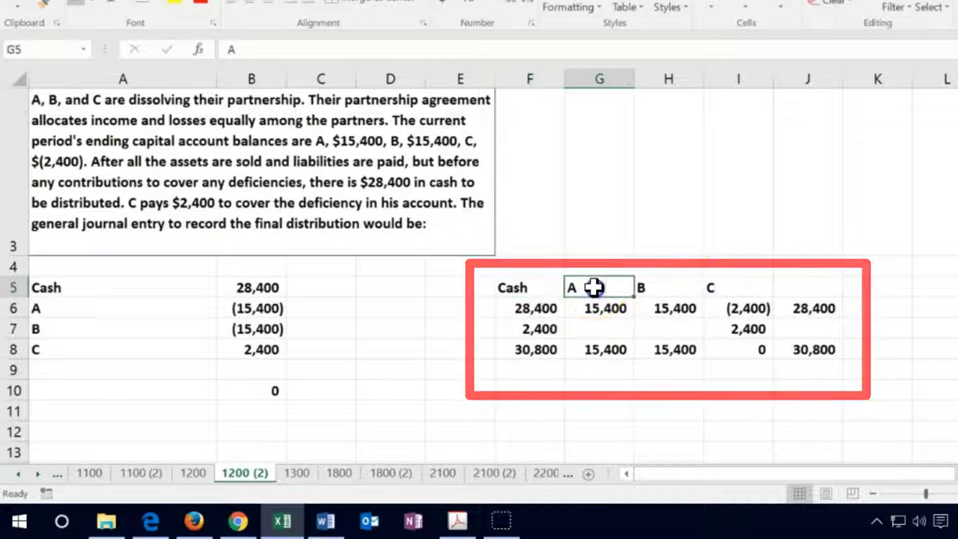
pyautogui.moveTo(593, 287); pyautogui.dragTo(748, 284)
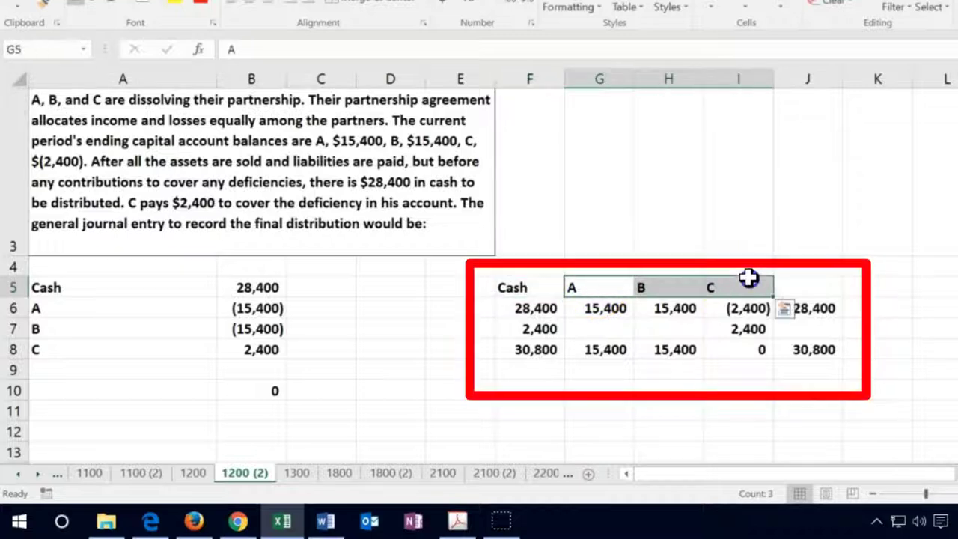
pyautogui.click(787, 341)
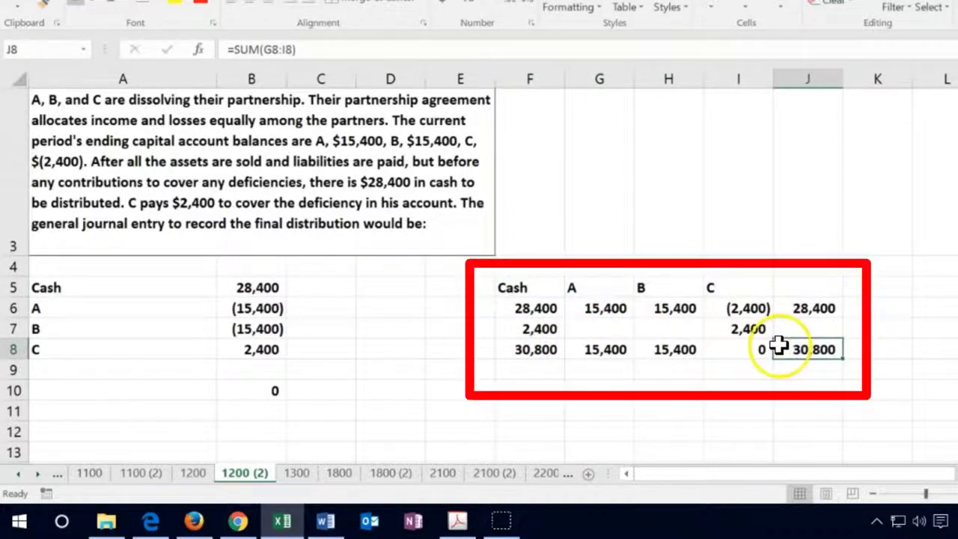
# - Enter C's payment of 2,400 on the Cash line in C5 and calculate the new cash balance in D5 with =B5+C5
pyautogui.click(322, 288)
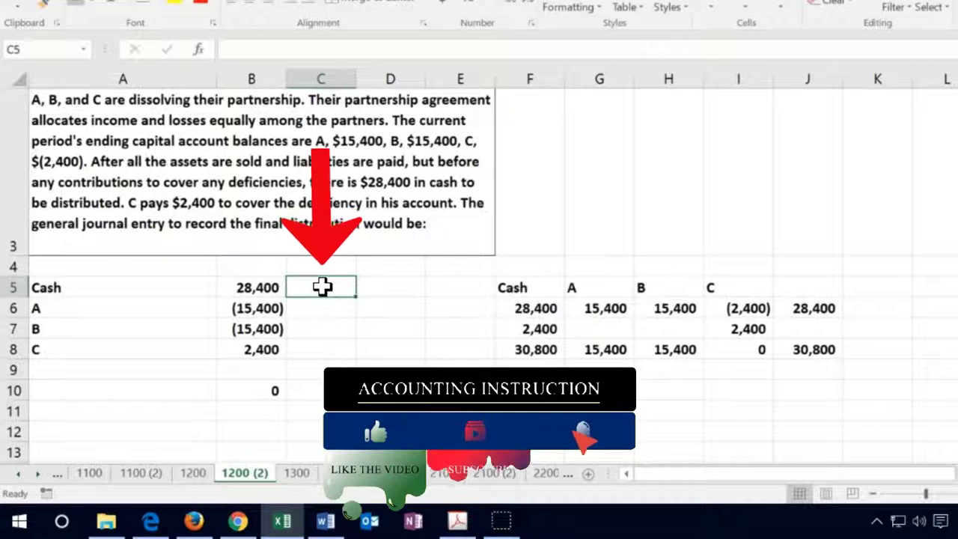
pyautogui.write('240')
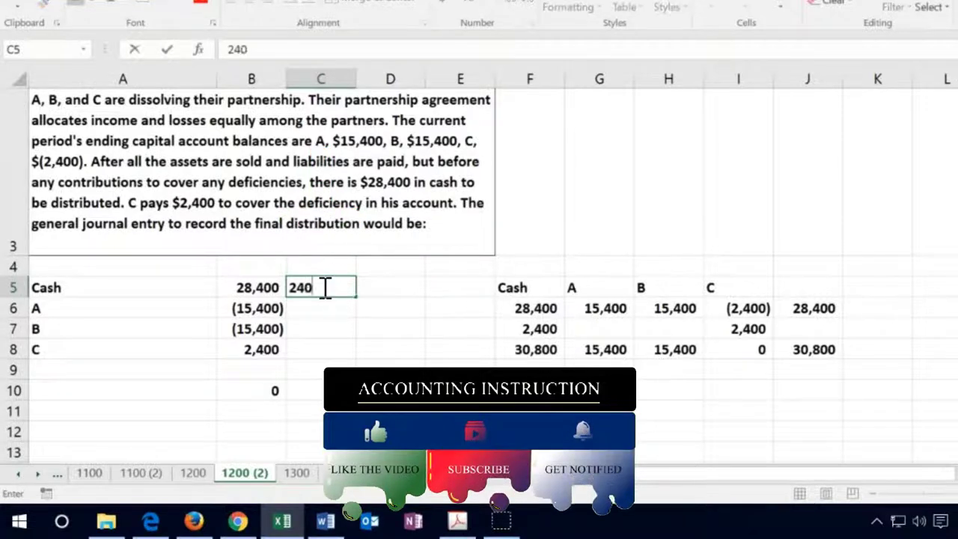
pyautogui.press('Return')
pyautogui.press('Right')
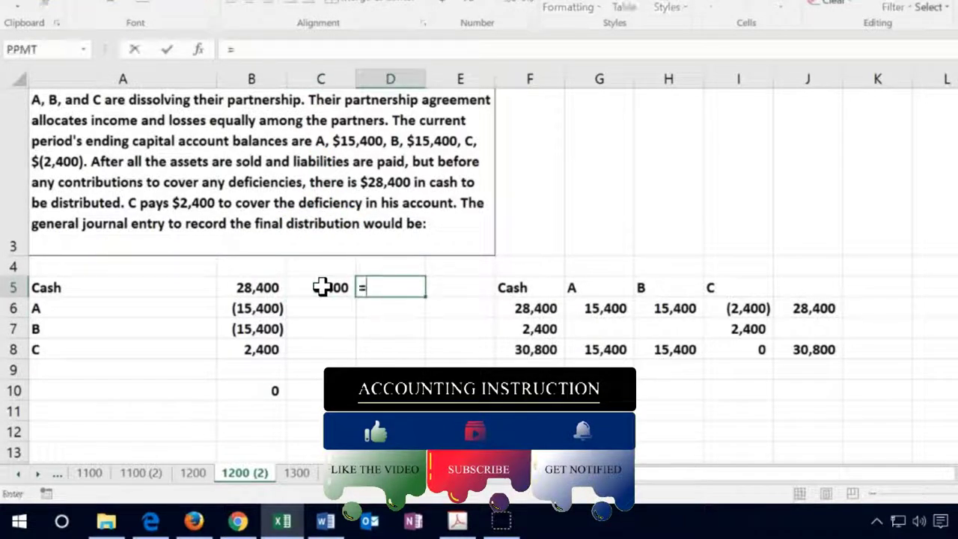
pyautogui.write('=')
pyautogui.press('Left')
pyautogui.press('Left')
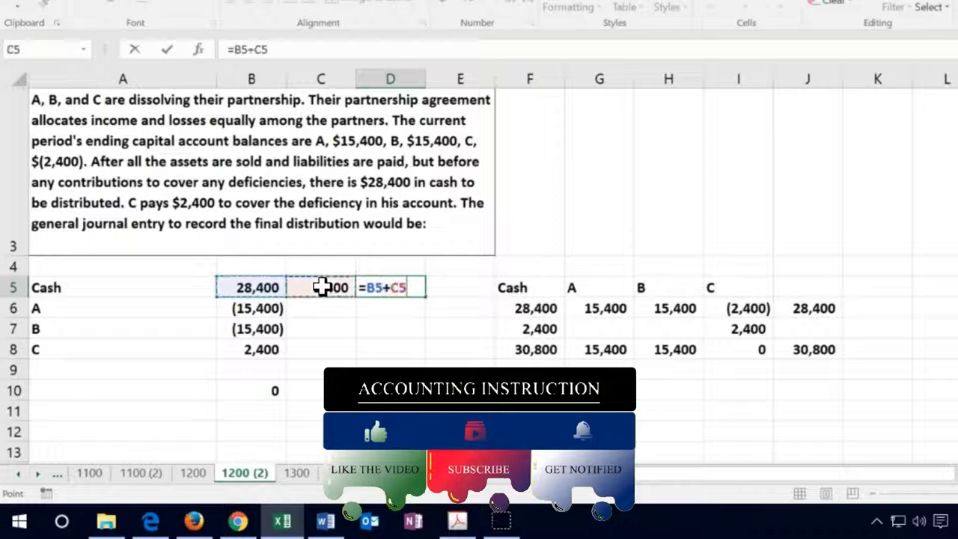
pyautogui.press('Return')
# - Enter -2,400 for partner C in C8 and calculate the resulting balance in D8 by adding B8 and C8
pyautogui.press('Down')
pyautogui.press('Down')
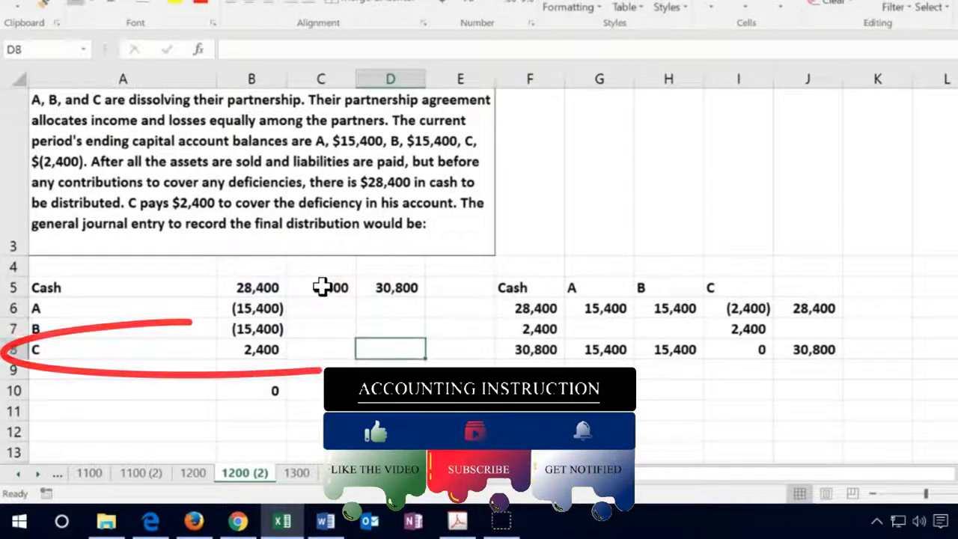
pyautogui.press('Left')
pyautogui.write('-')
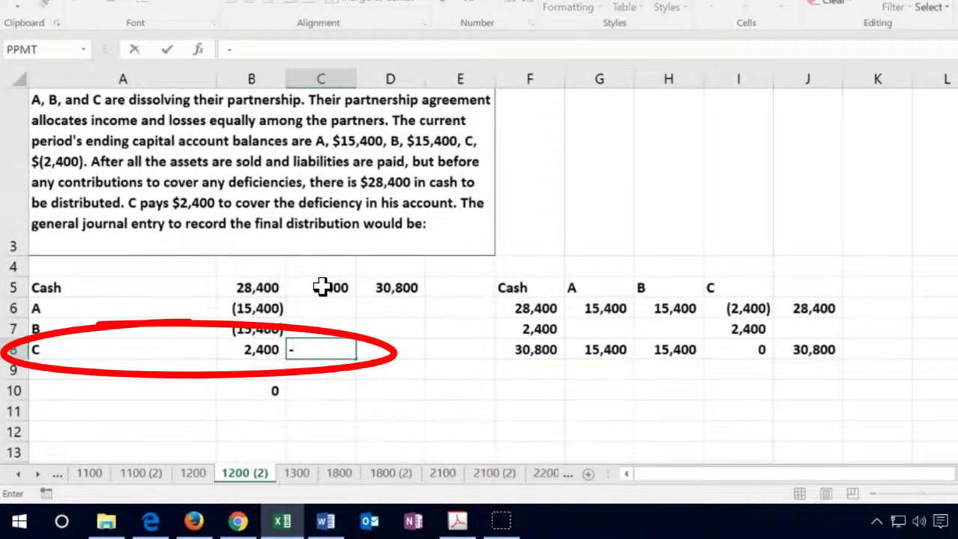
pyautogui.write('2400')
pyautogui.press('Return')
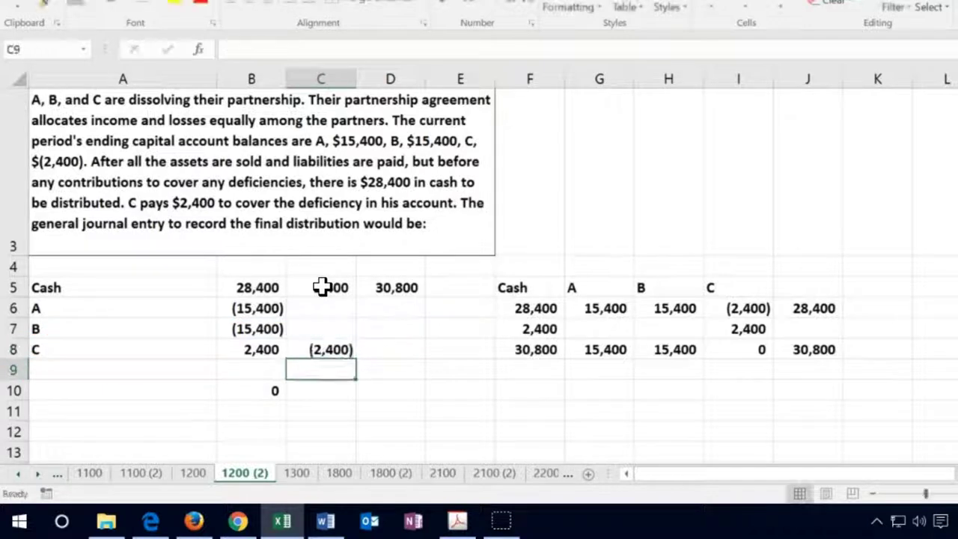
pyautogui.press('Up')
pyautogui.press('Right')
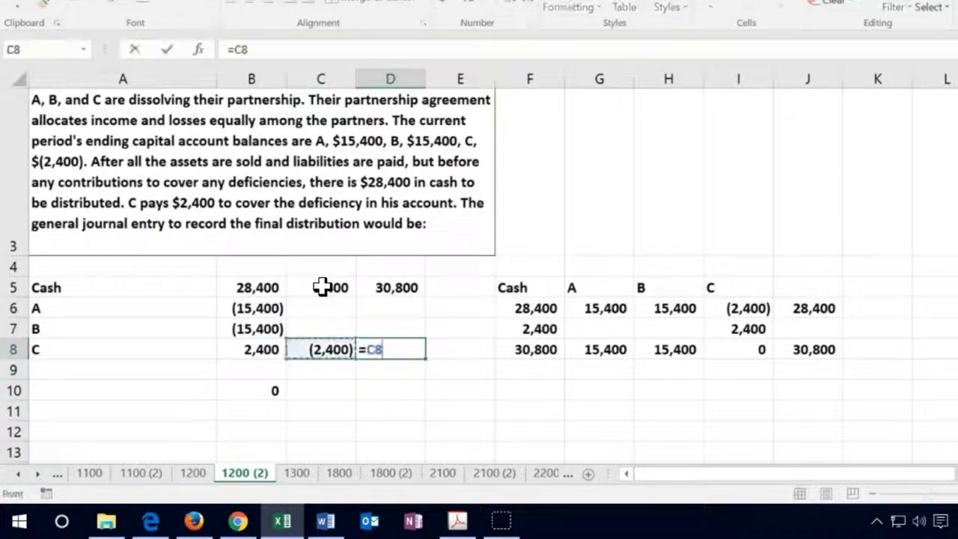
pyautogui.press('Left')
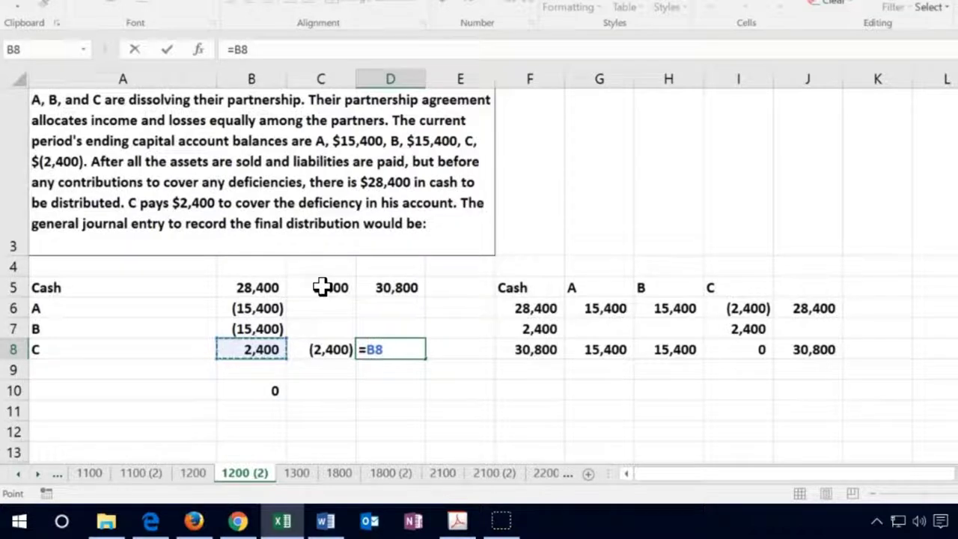
pyautogui.press('Return')
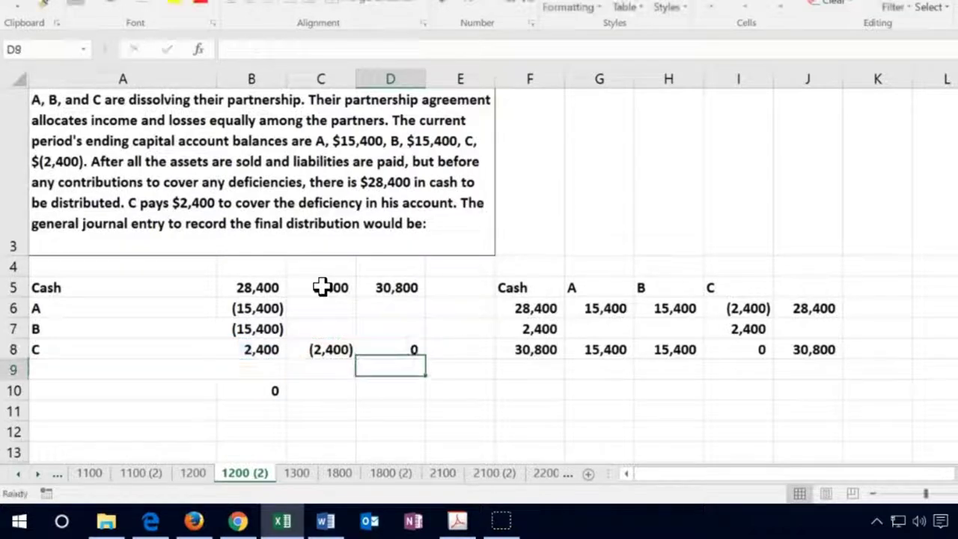
# - Carry the balances of A and B into D6 and D7 by referencing B6 and B7
pyautogui.press('Up')
pyautogui.press('Up')
pyautogui.press('Up')
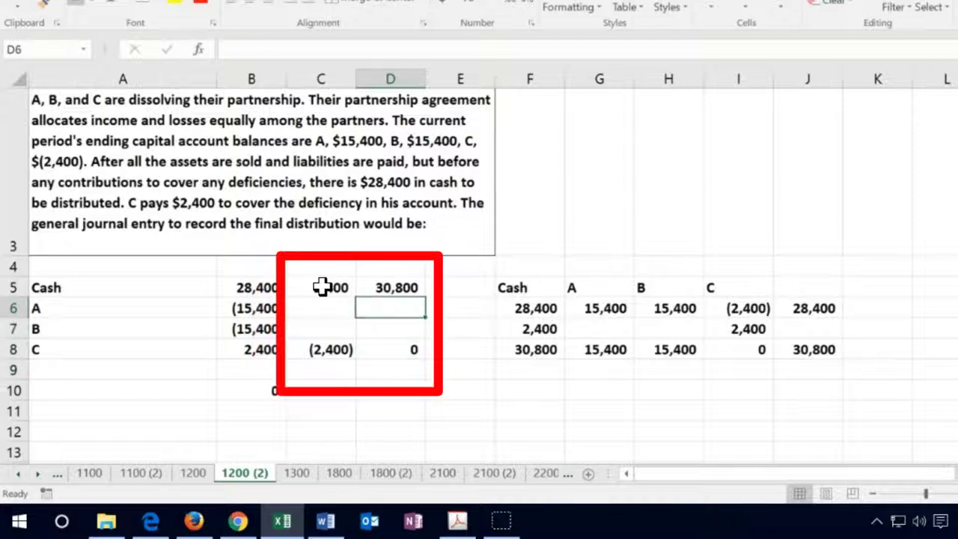
pyautogui.write('+')
pyautogui.press('Left')
pyautogui.press('Left')
pyautogui.press('Return')
pyautogui.write('+')
pyautogui.press('Left')
pyautogui.press('Left')
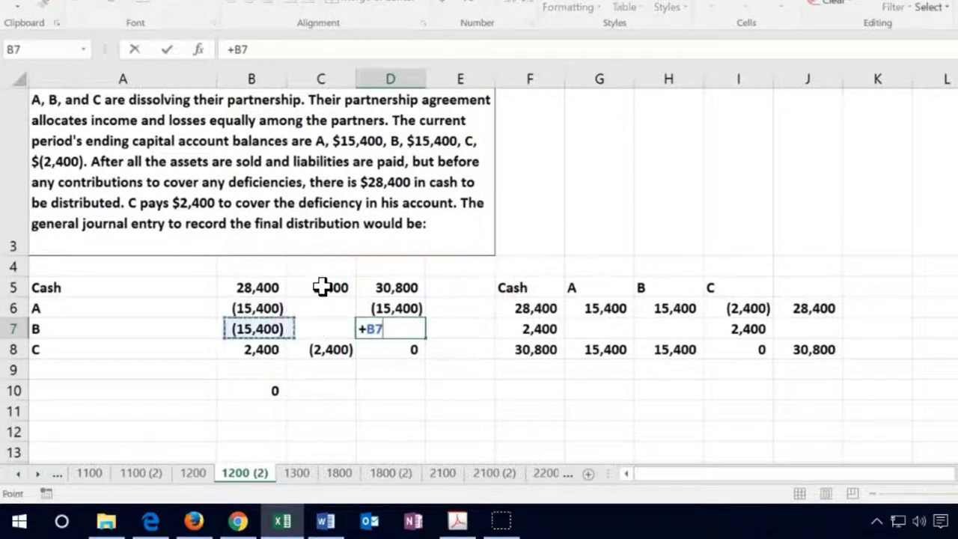
pyautogui.press('Return')
# - Copy the column total in B10 across to C10 and D10 and check the copied formulas
pyautogui.moveTo(266, 286); pyautogui.dragTo(269, 346)
pyautogui.moveTo(324, 286); pyautogui.dragTo(327, 336)
pyautogui.moveTo(398, 292); pyautogui.dragTo(393, 349)
pyautogui.click(277, 393)
pyautogui.moveTo(284, 396); pyautogui.dragTo(416, 402)
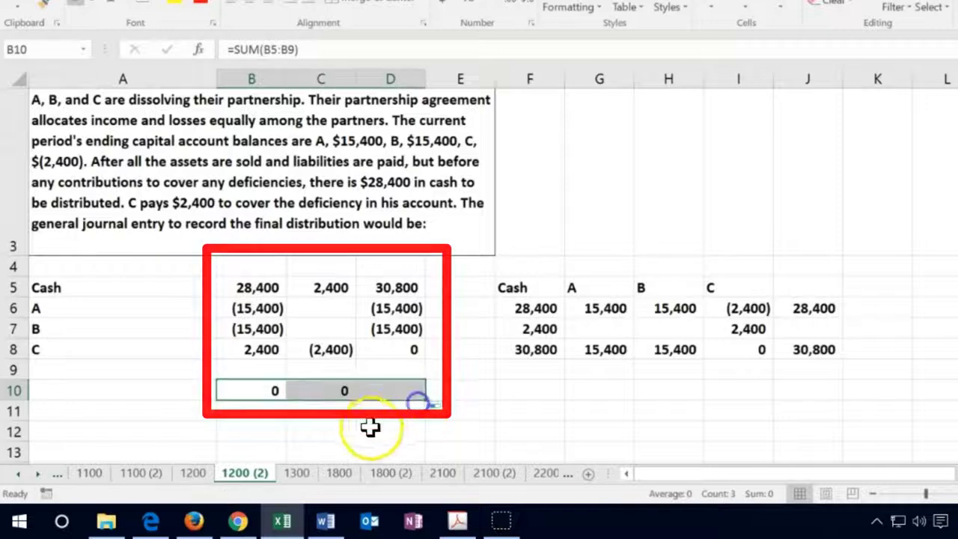
pyautogui.doubleClick(321, 388)
pyautogui.press('Return')
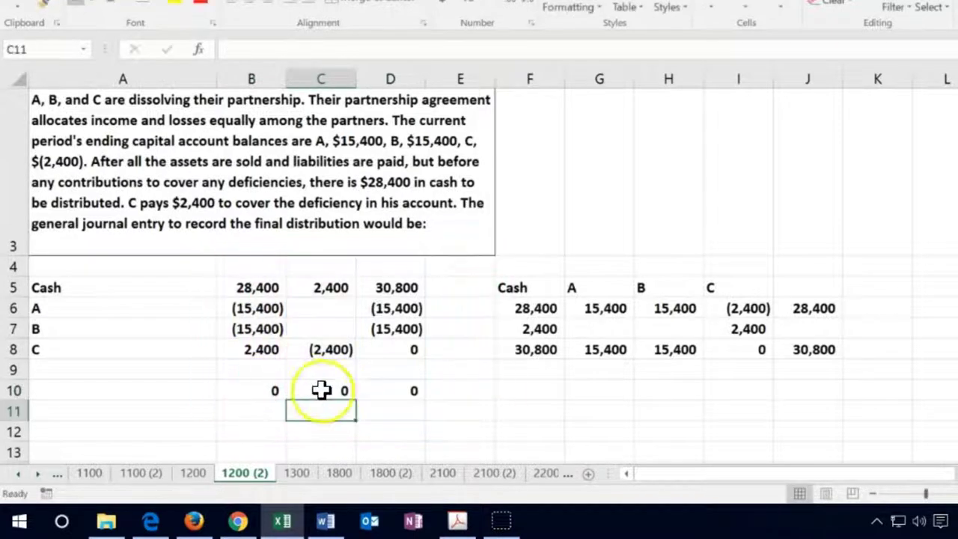
pyautogui.doubleClick(395, 390)
pyautogui.press('Return')
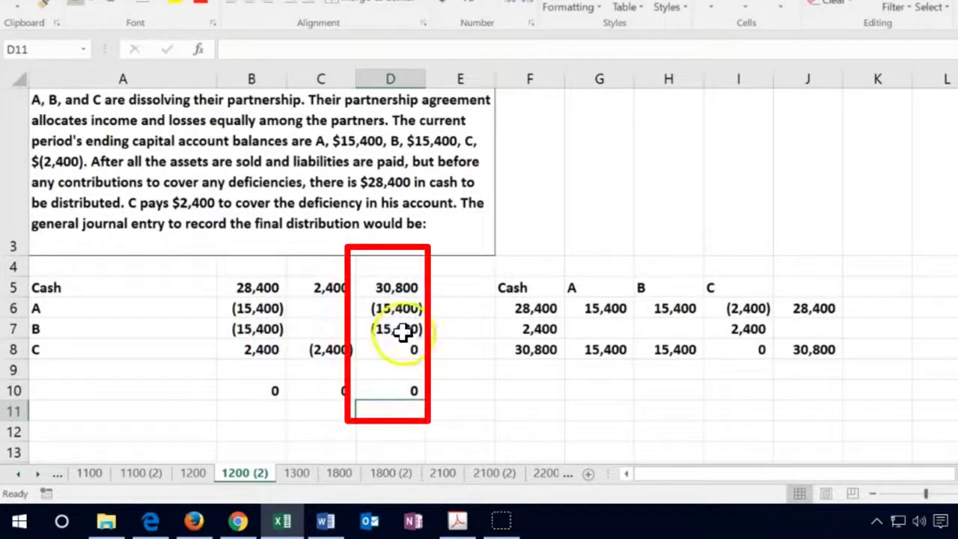
# - Compare the cash balances in D5 and F8 and review the remaining capital balances of A and B in column D
pyautogui.click(395, 289)
pyautogui.moveTo(395, 307); pyautogui.dragTo(393, 327)
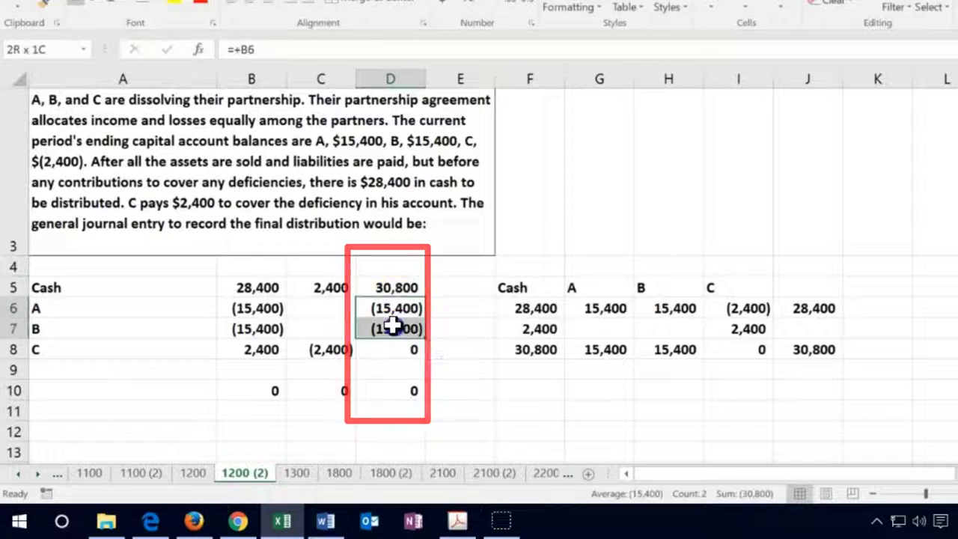
pyautogui.click(407, 389)
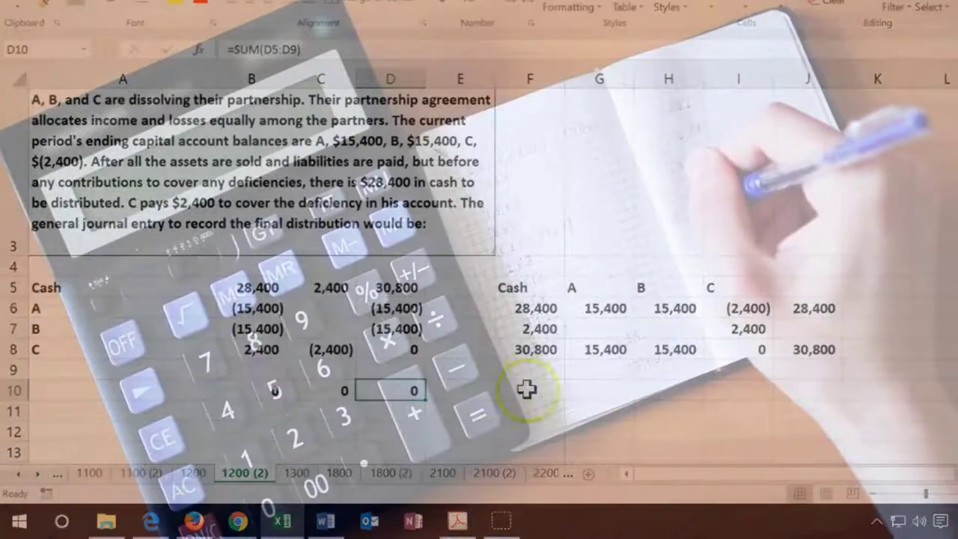
pyautogui.click(551, 391)
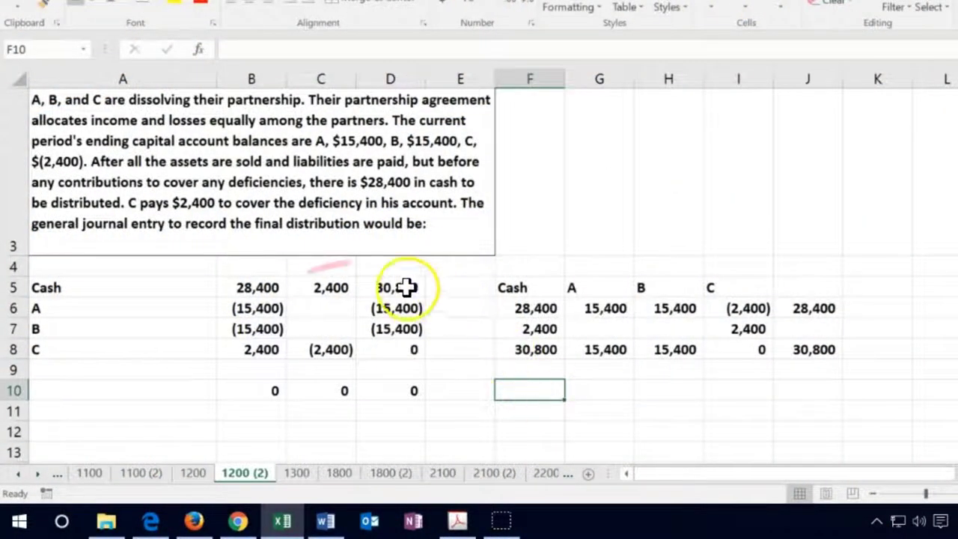
pyautogui.click(405, 287)
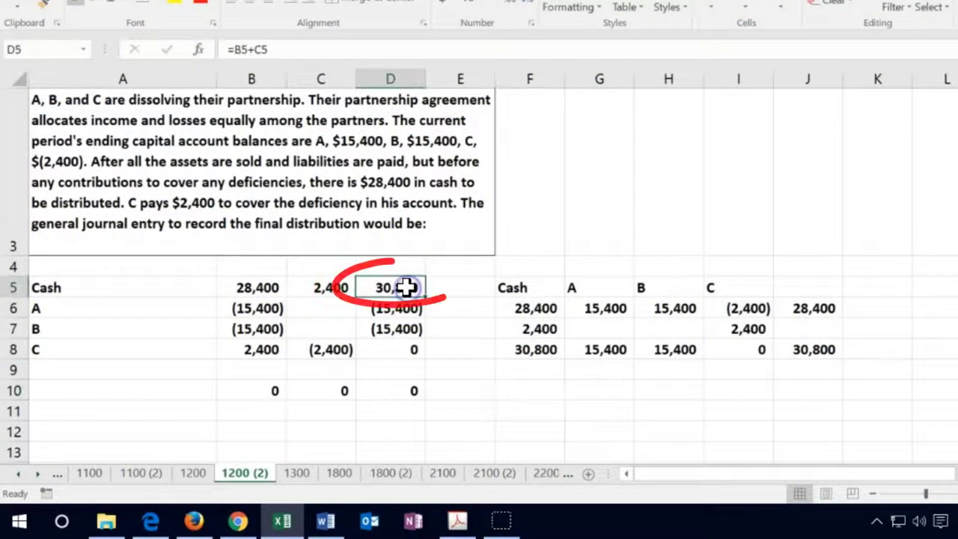
pyautogui.click(534, 352)
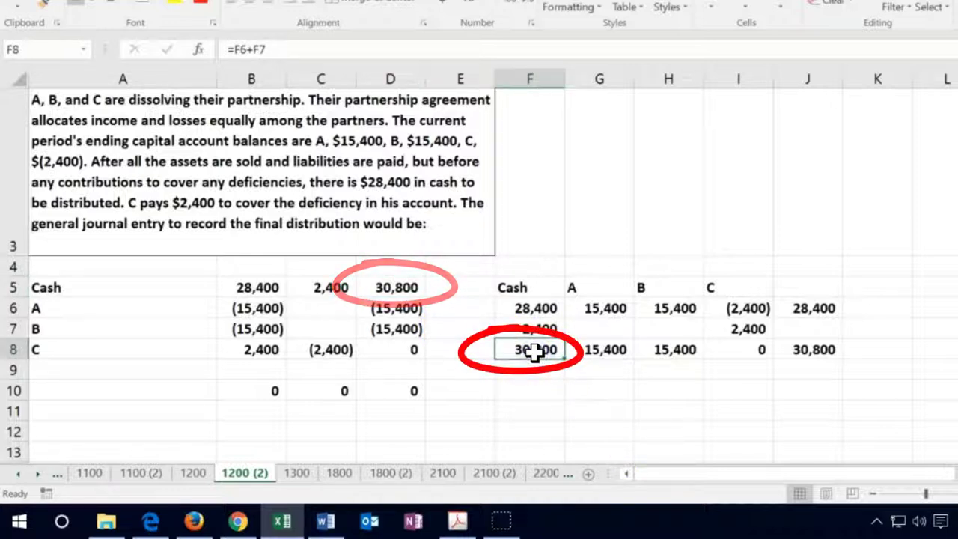
pyautogui.click(417, 287)
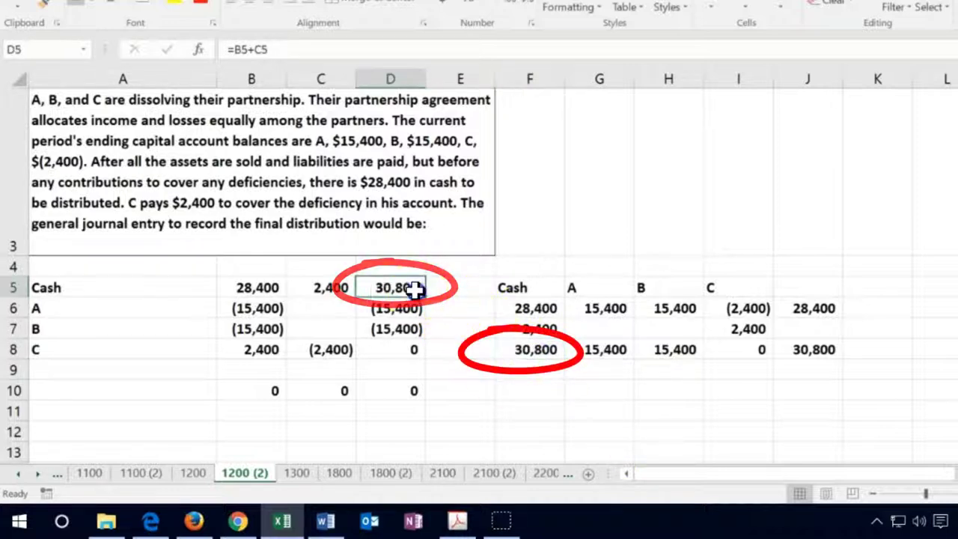
# - Enter the journal entry's Cash label in F12 and its credit amount of -30,800 in H12
pyautogui.click(521, 425)
pyautogui.write('Cash')
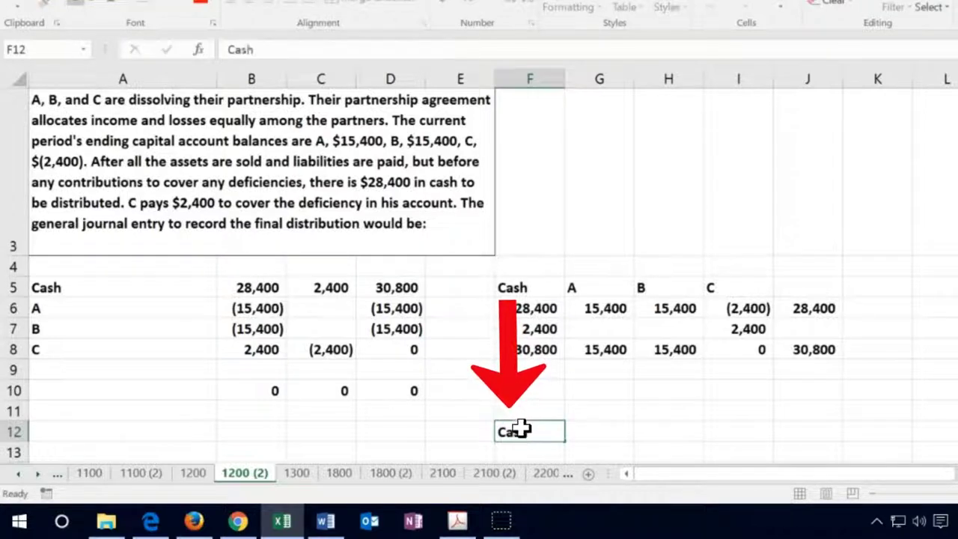
pyautogui.press('Right')
pyautogui.press('Right')
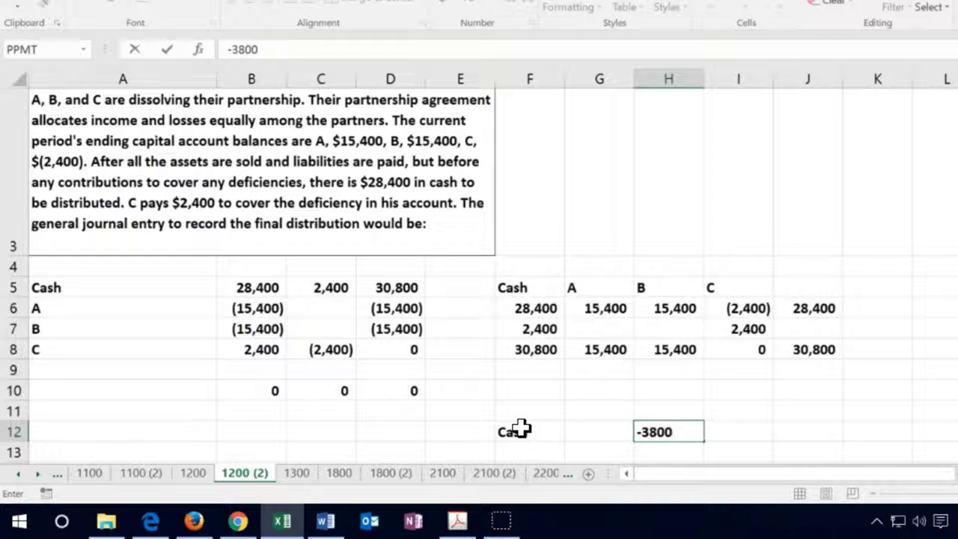
pyautogui.write('-3800')
pyautogui.press('Up')
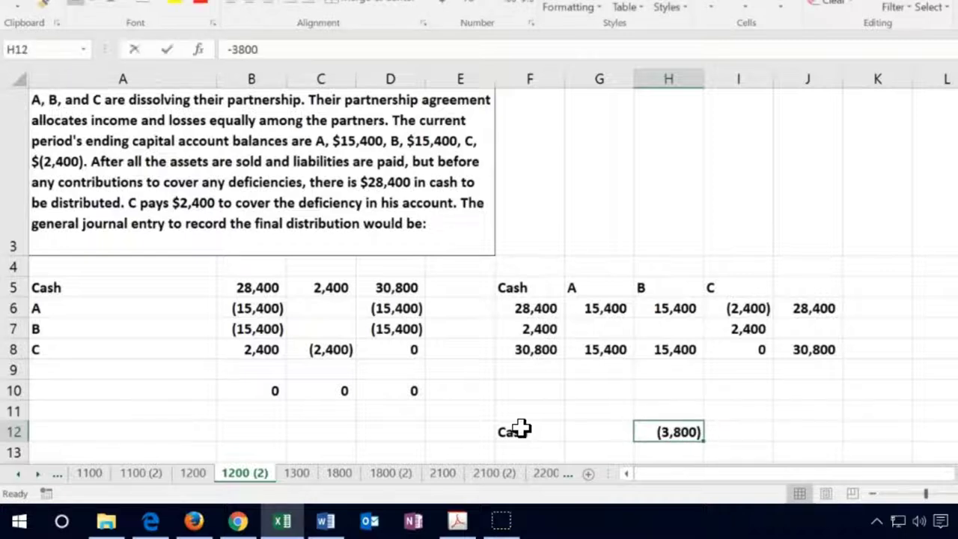
pyautogui.write('30,')
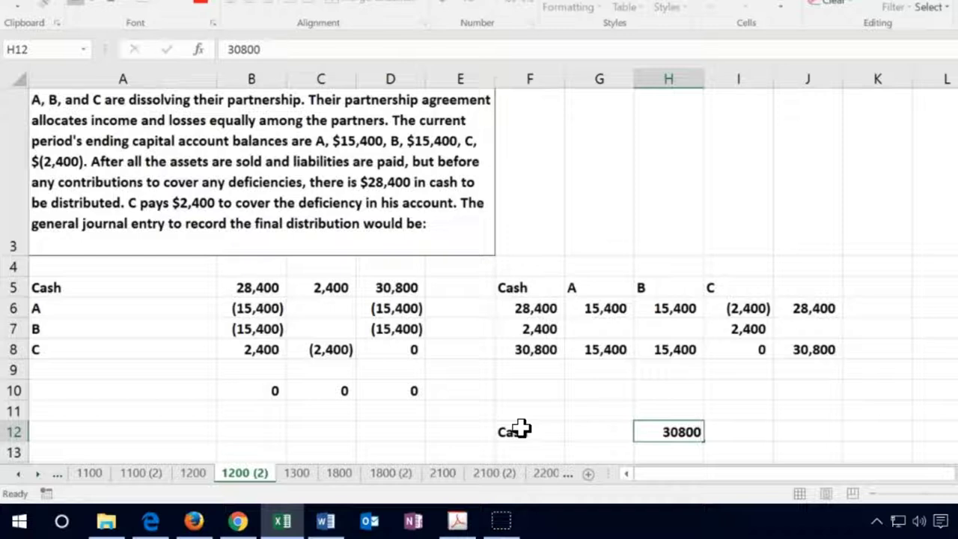
pyautogui.write('800')
pyautogui.press('Return')
pyautogui.doubleClick(649, 431)
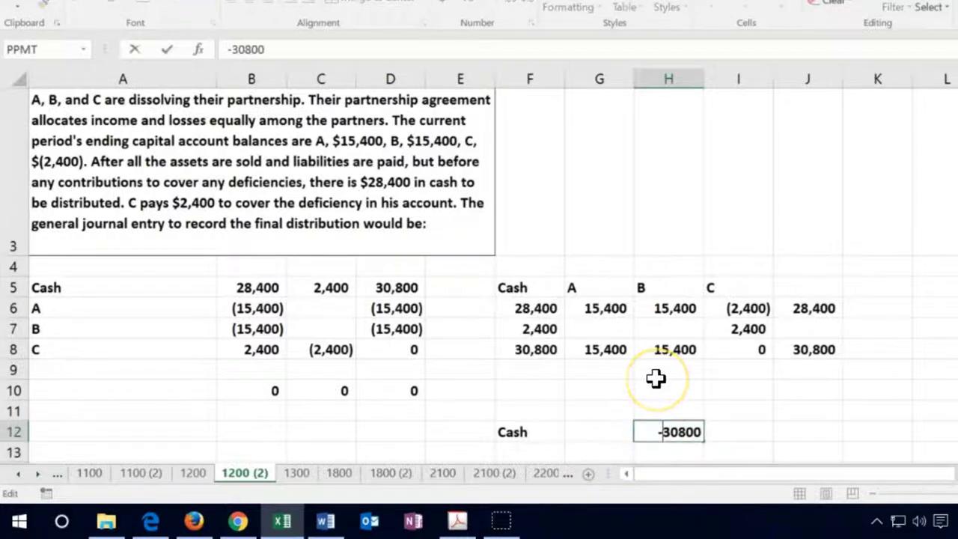
pyautogui.write('-')
pyautogui.press('Return')
# - Copy the partner labels A and B from A6:A7 and paste them as values into F10:F11
pyautogui.moveTo(123, 308); pyautogui.dragTo(128, 330)
pyautogui.rightClick(128, 332)
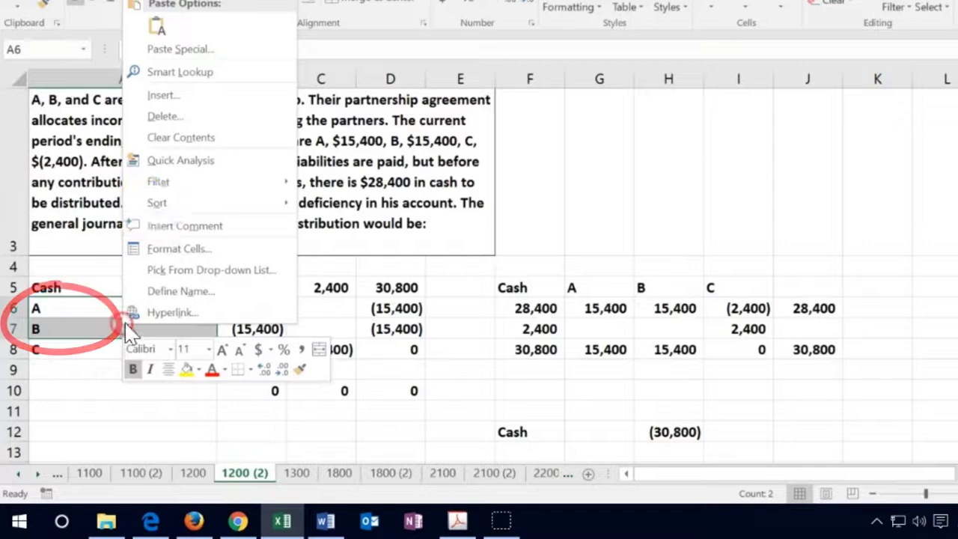
pyautogui.click(149, 2)
pyautogui.rightClick(514, 389)
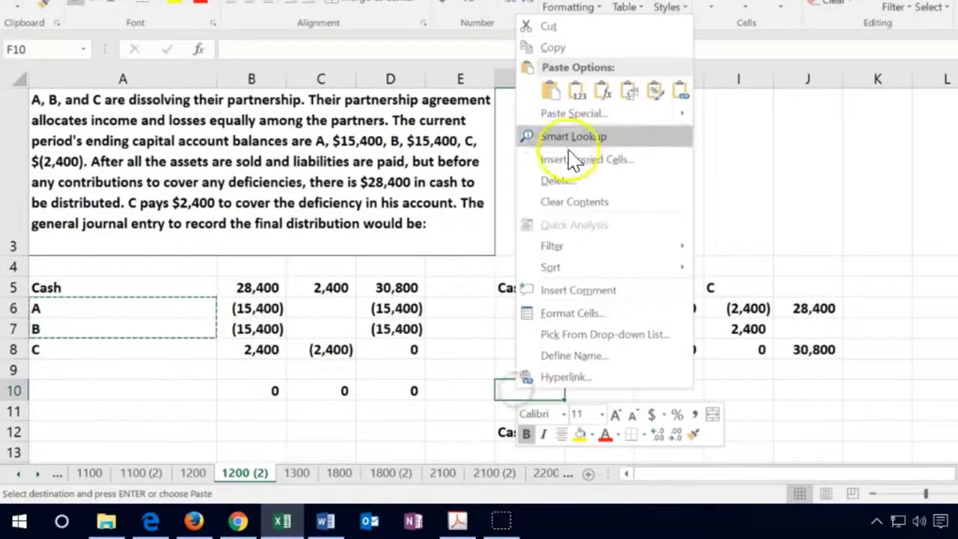
pyautogui.click(574, 93)
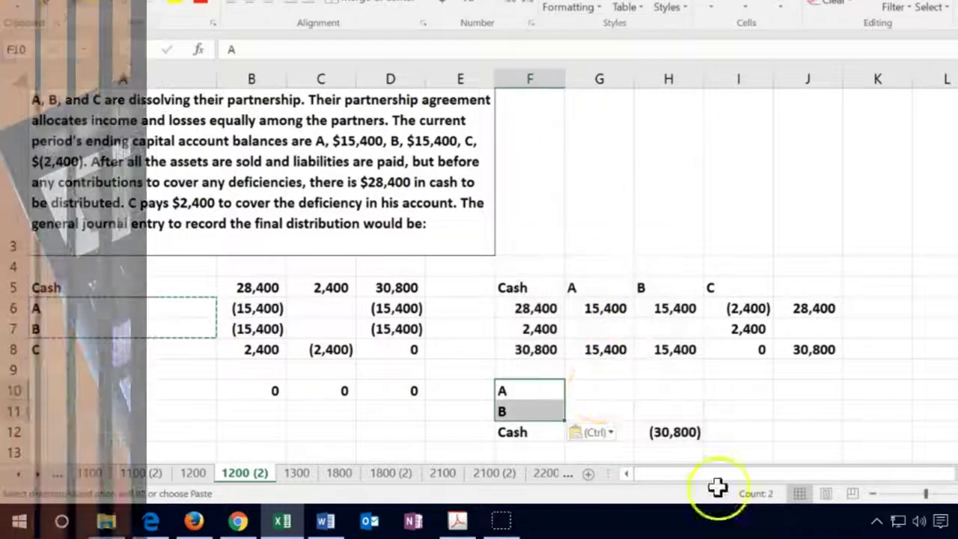
# - Enter debits of 15,400 for A in G10 and 15,400 for B in G11
pyautogui.click(603, 389)
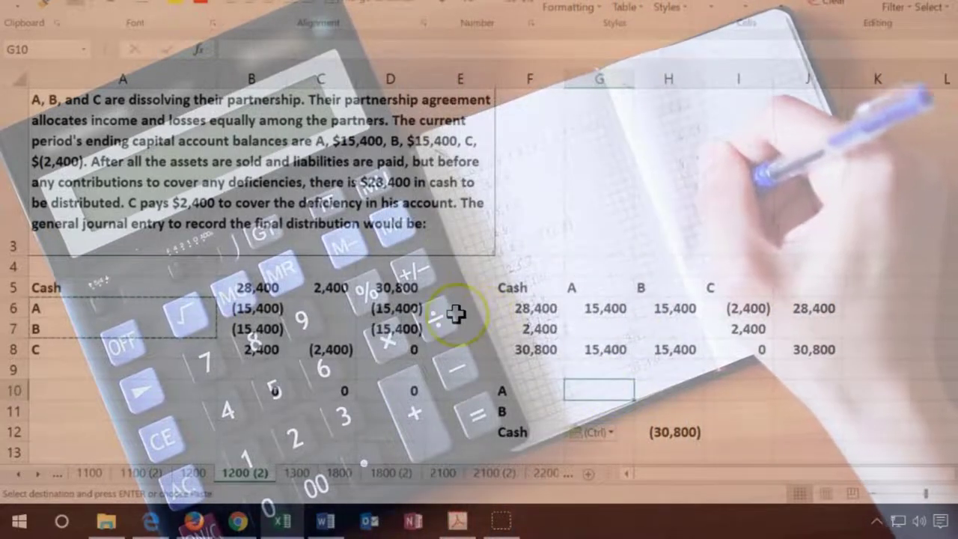
pyautogui.write('15400')
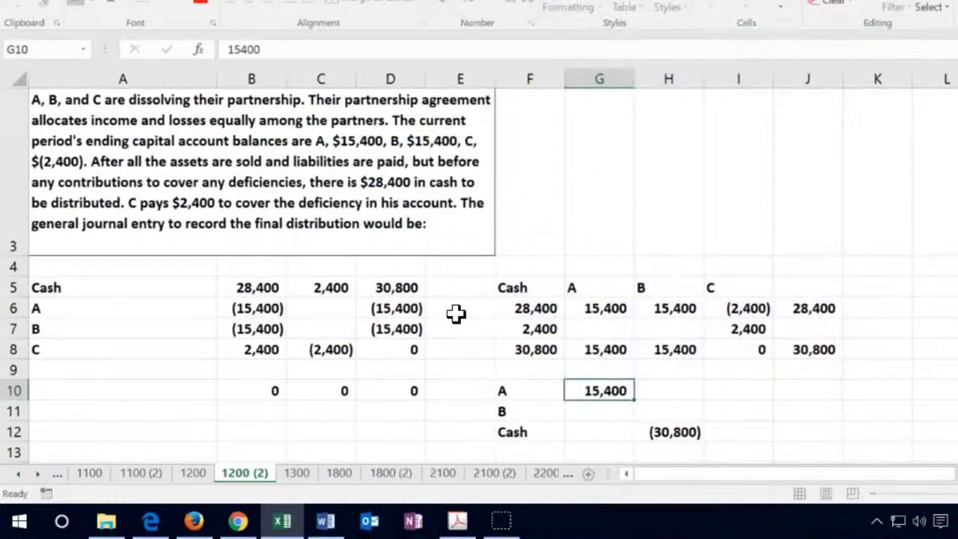
pyautogui.press('Return')
pyautogui.write('15,400')
pyautogui.press('Return')
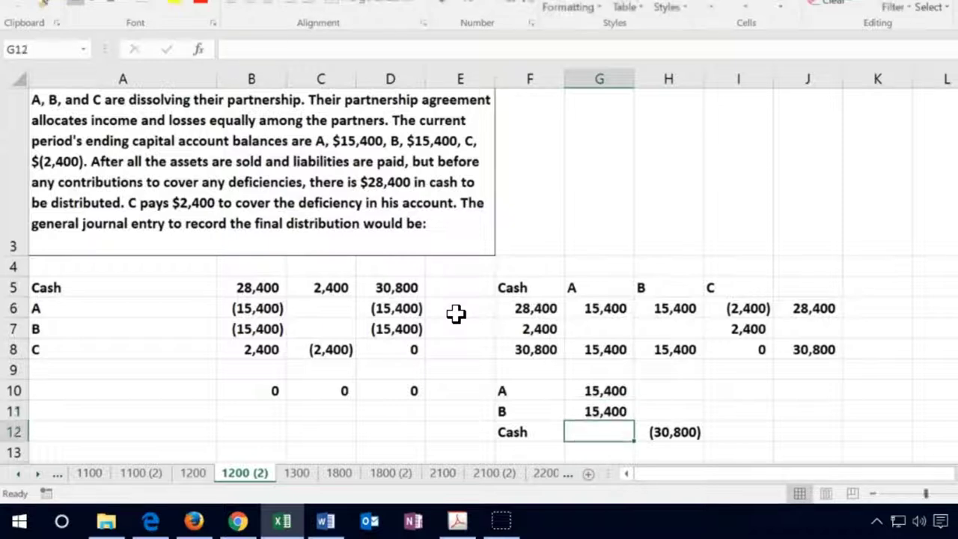
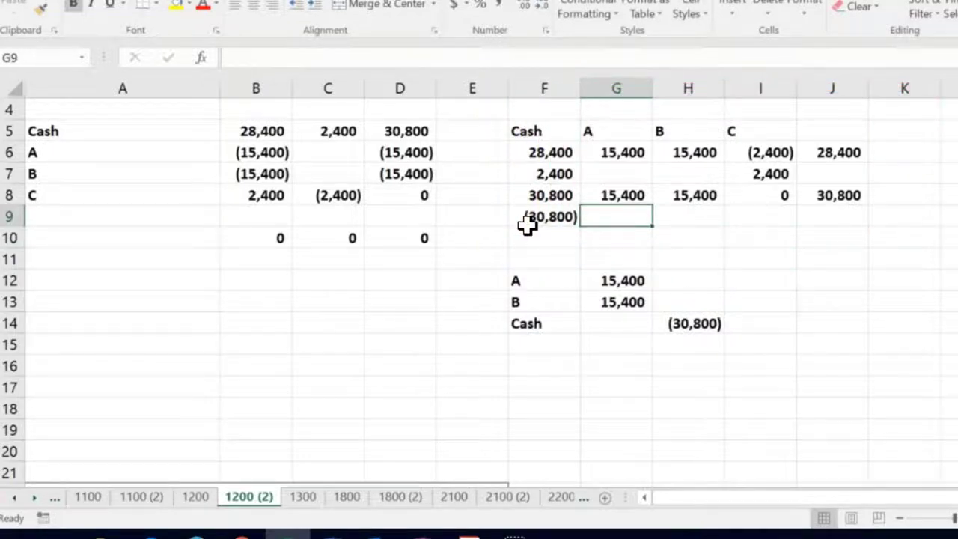
# - Enter the distributions of -15,400 for A in G9 and -15,400 for B in H9
pyautogui.write('-15400')
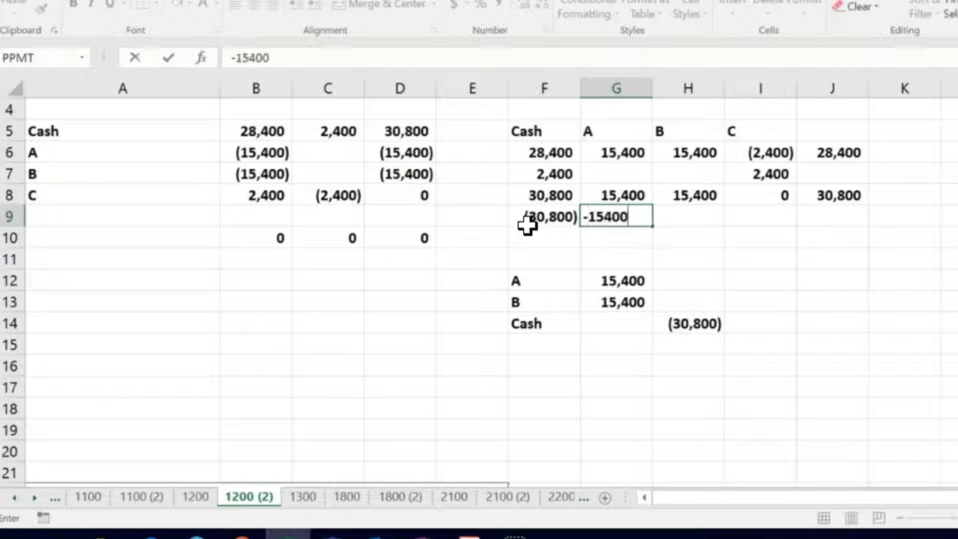
pyautogui.press('Tab')
pyautogui.write('-')
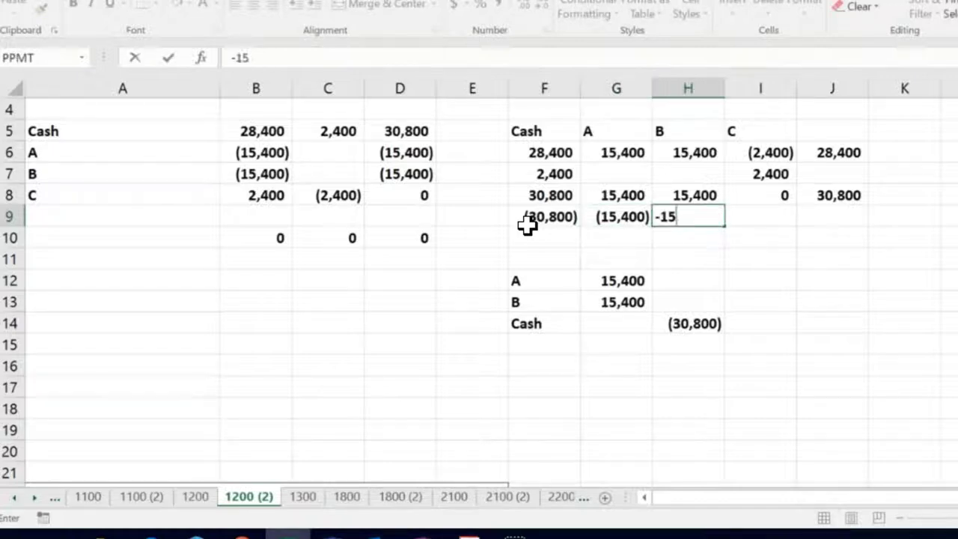
pyautogui.press('Tab')
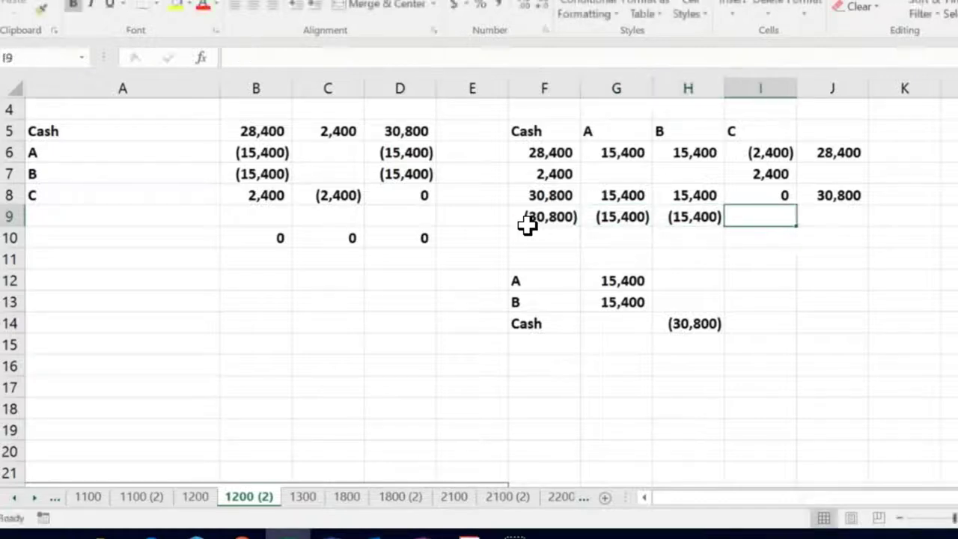
pyautogui.press('Return')
# - Calculate the ending cash balance in F10 by adding F8 and F9, and fill the formula across to H10
pyautogui.click(528, 237)
pyautogui.write('+F9')
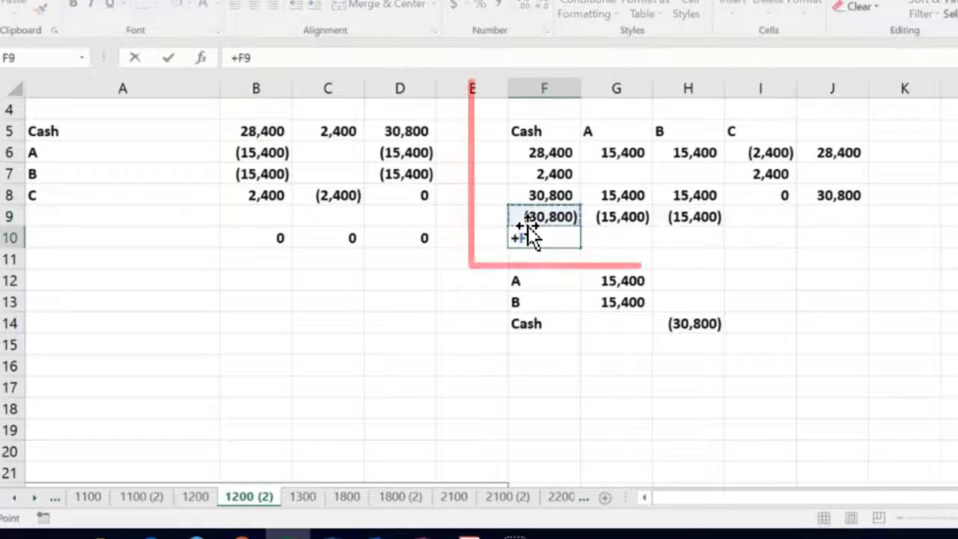
pyautogui.press('Up')
pyautogui.write('+')
pyautogui.press('Up')
pyautogui.press('Return')
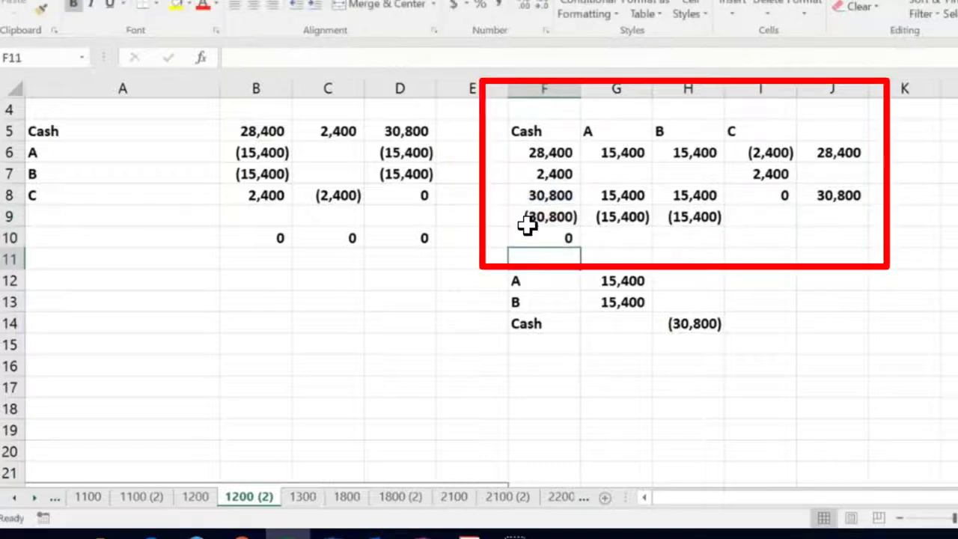
pyautogui.click(527, 236)
pyautogui.moveTo(579, 248); pyautogui.dragTo(706, 253)
pyautogui.click(492, 303)
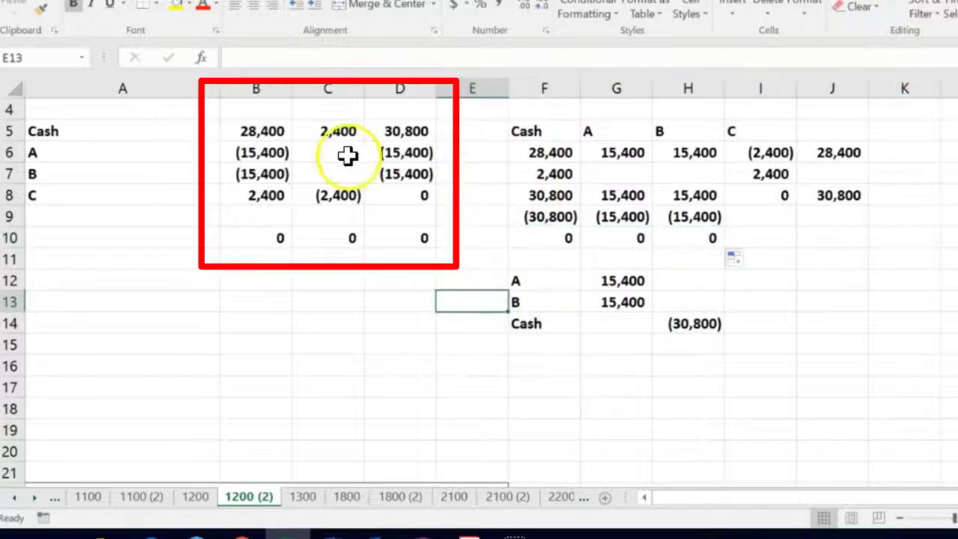
# - Move the trial balance block A5:D10 down so that it starts in A12
pyautogui.moveTo(254, 130); pyautogui.dragTo(408, 189)
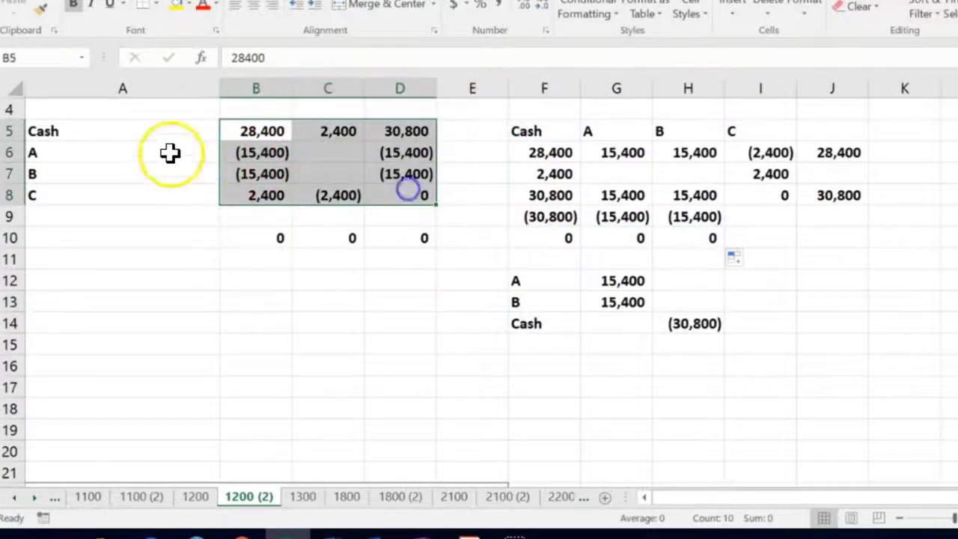
pyautogui.moveTo(107, 128); pyautogui.dragTo(409, 232)
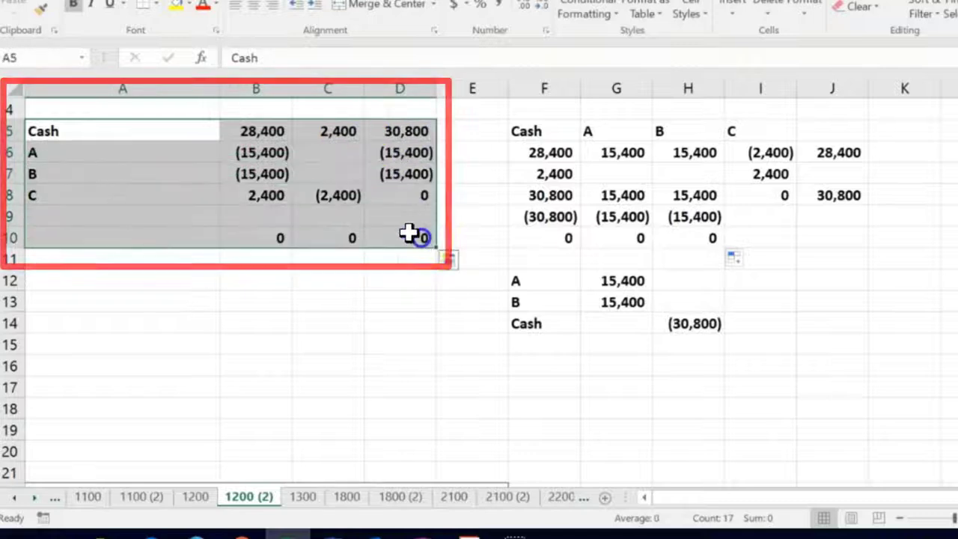
pyautogui.moveTo(199, 123); pyautogui.dragTo(382, 234)
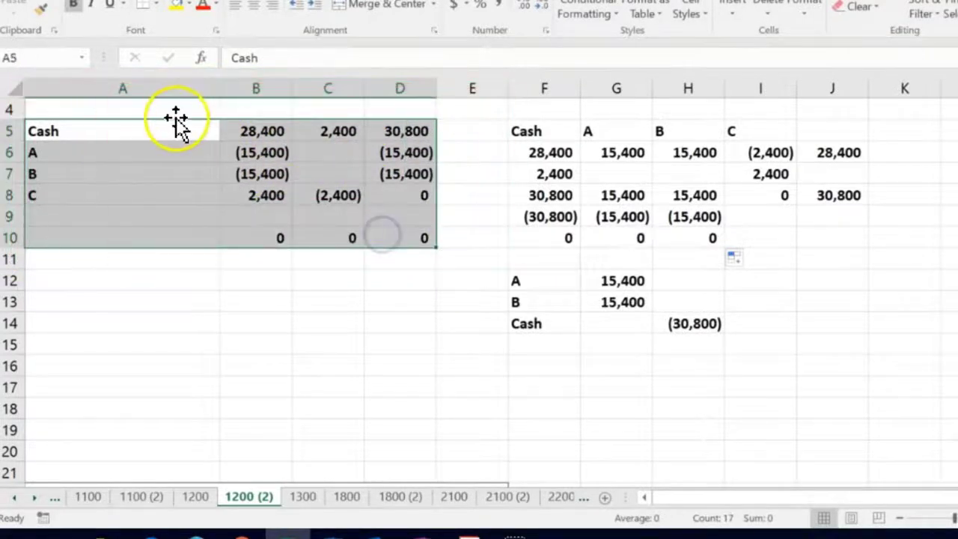
pyautogui.moveTo(176, 124); pyautogui.dragTo(175, 270)
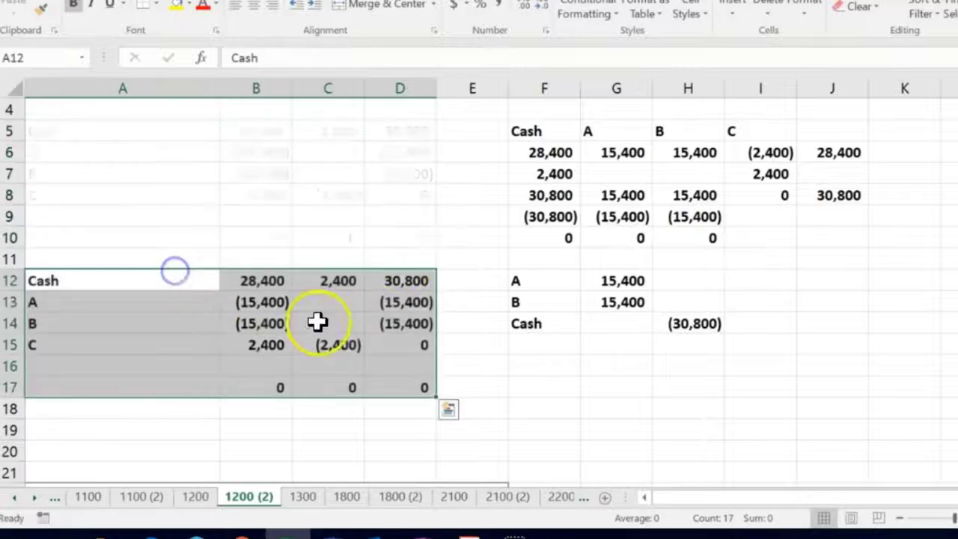
# - Move the journal entry block F12:H14 to I13:K15
pyautogui.moveTo(406, 284); pyautogui.dragTo(394, 386)
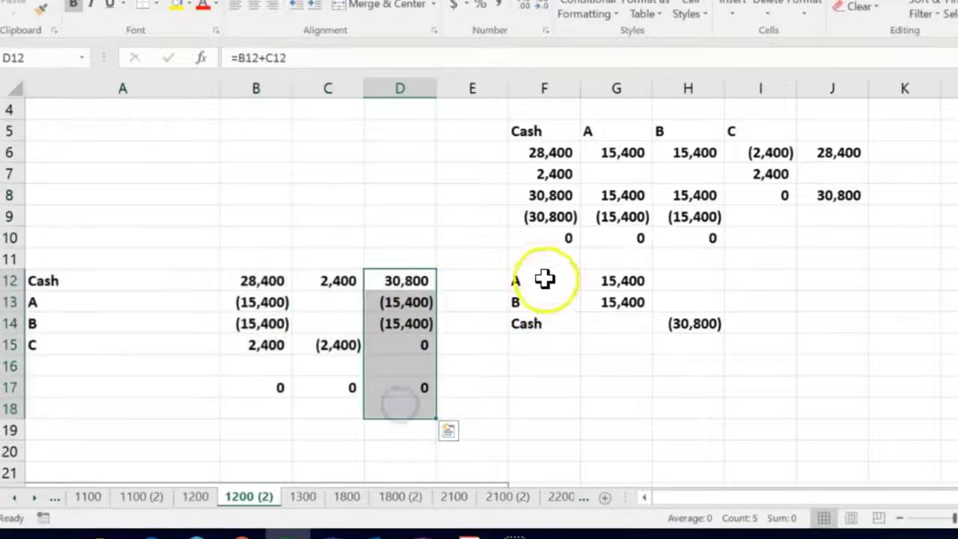
pyautogui.moveTo(543, 279); pyautogui.dragTo(722, 334)
pyautogui.moveTo(535, 274); pyautogui.dragTo(739, 307)
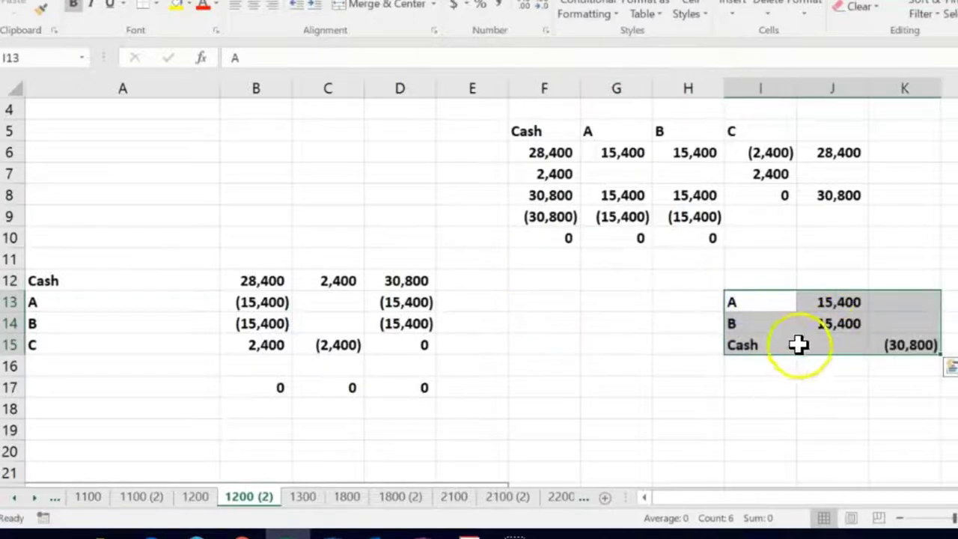
# - Post the journal entry into column E by referencing K15 in E12, J13 in E13 and J14 in E14
pyautogui.click(471, 280)
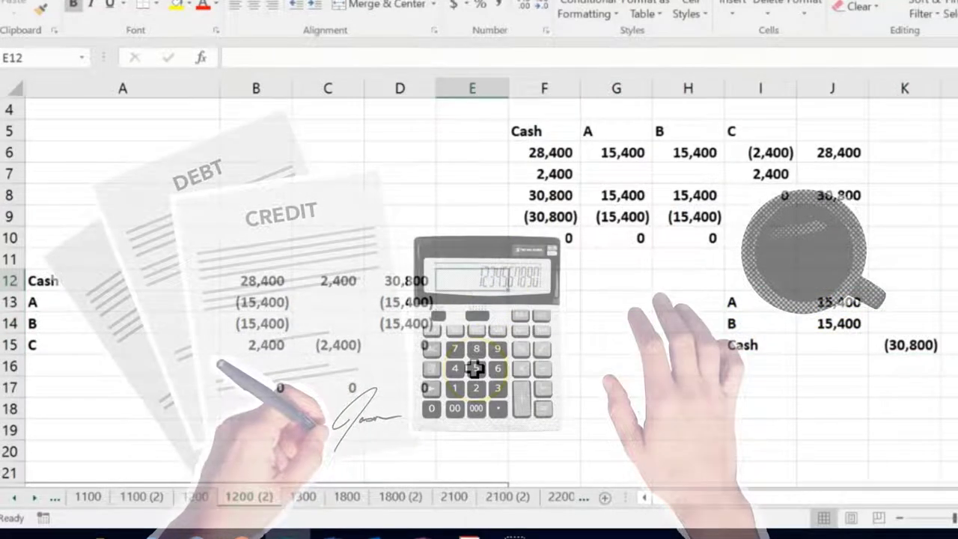
pyautogui.write('+')
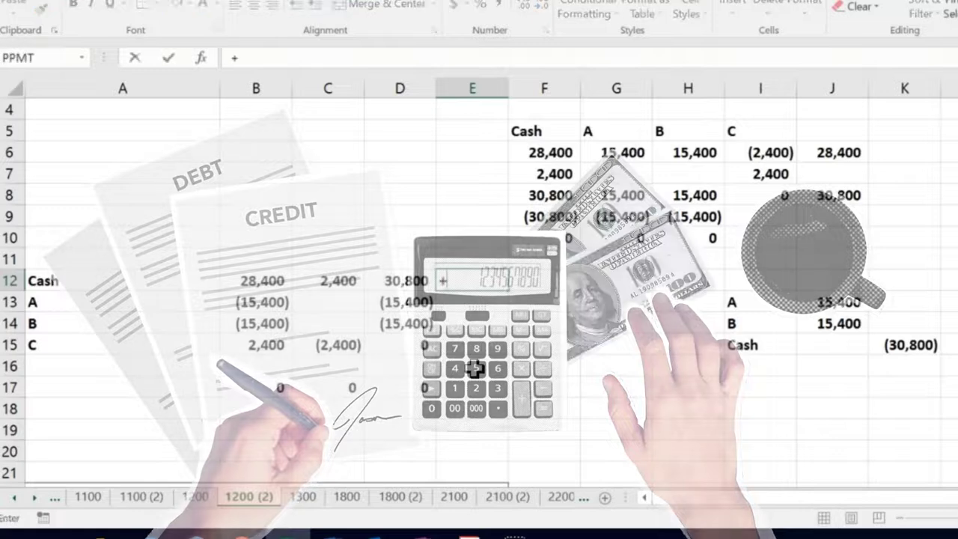
pyautogui.click(898, 350)
pyautogui.press('Return')
pyautogui.write('+')
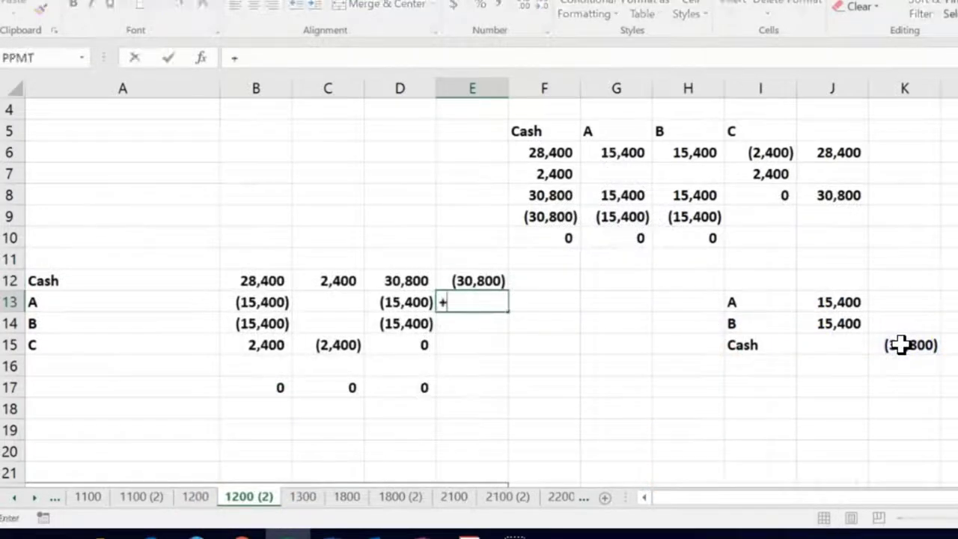
pyautogui.press('Return')
pyautogui.write('+J14')
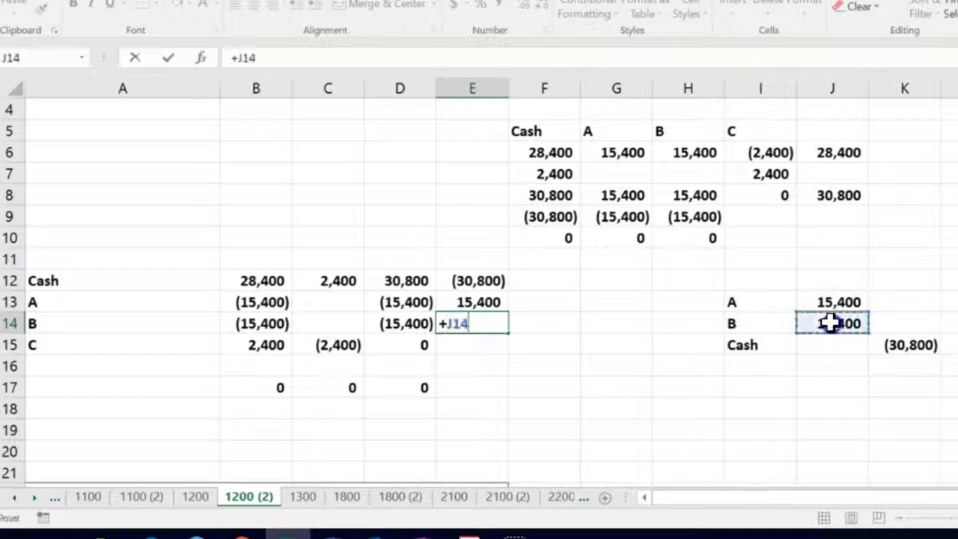
pyautogui.press('Return')
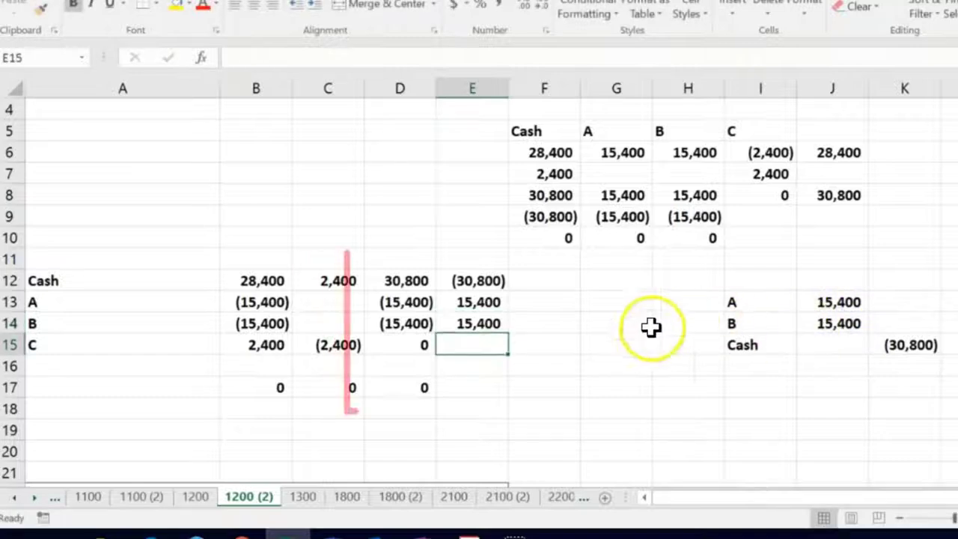
# - Calculate the final cash balance in F12 by adding D12 and E12
pyautogui.moveTo(392, 273); pyautogui.dragTo(397, 352)
pyautogui.click(470, 288)
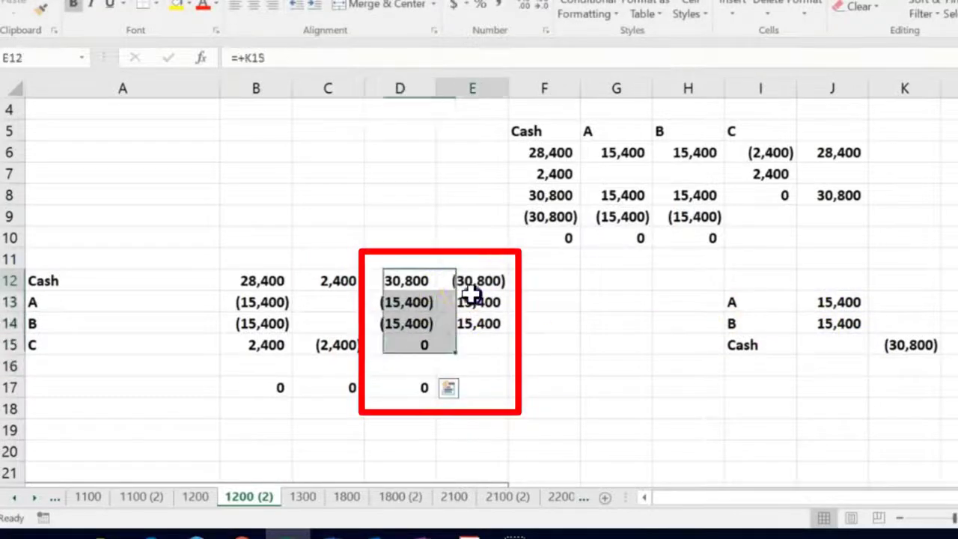
pyautogui.moveTo(470, 295); pyautogui.dragTo(470, 324)
pyautogui.click(534, 274)
pyautogui.write('=')
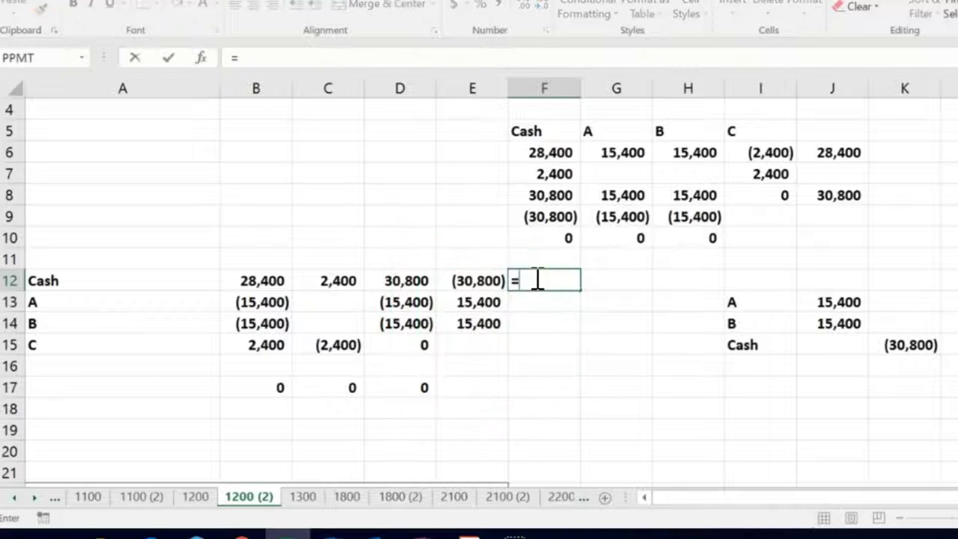
pyautogui.press('Return')
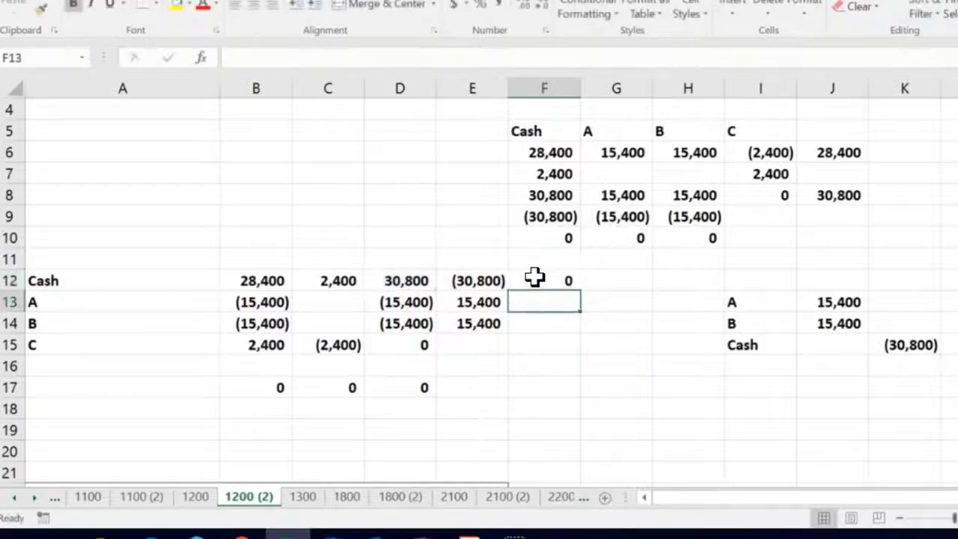
# - Calculate the final capital balances of A in F13 and B in F14 by adding columns D and E
pyautogui.write('+D13+E13')
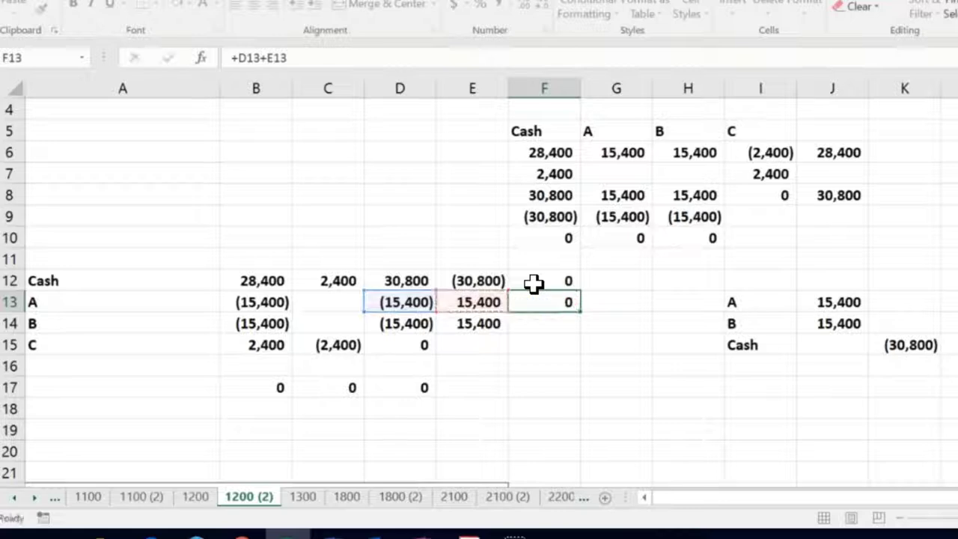
pyautogui.press('Return')
pyautogui.write('+D14+')
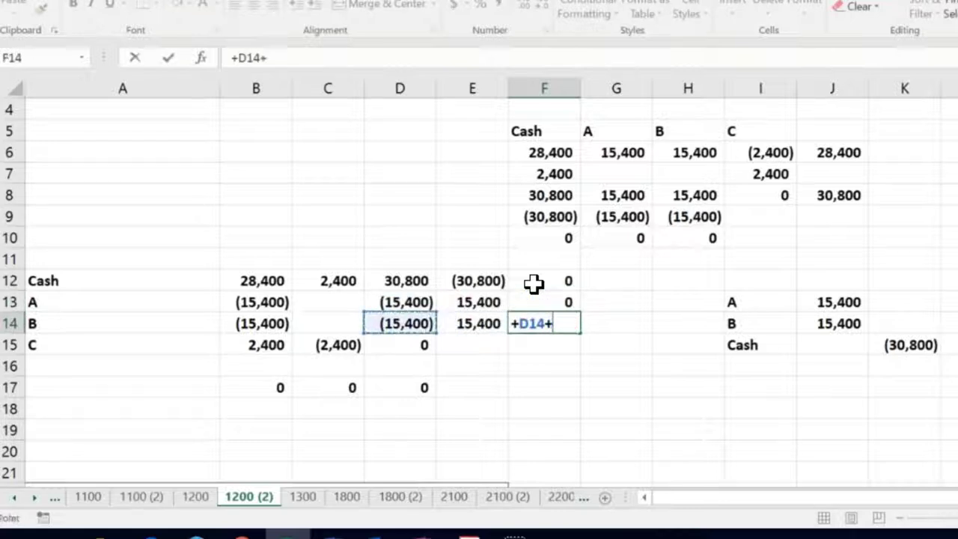
pyautogui.press('Left')
pyautogui.press('Return')
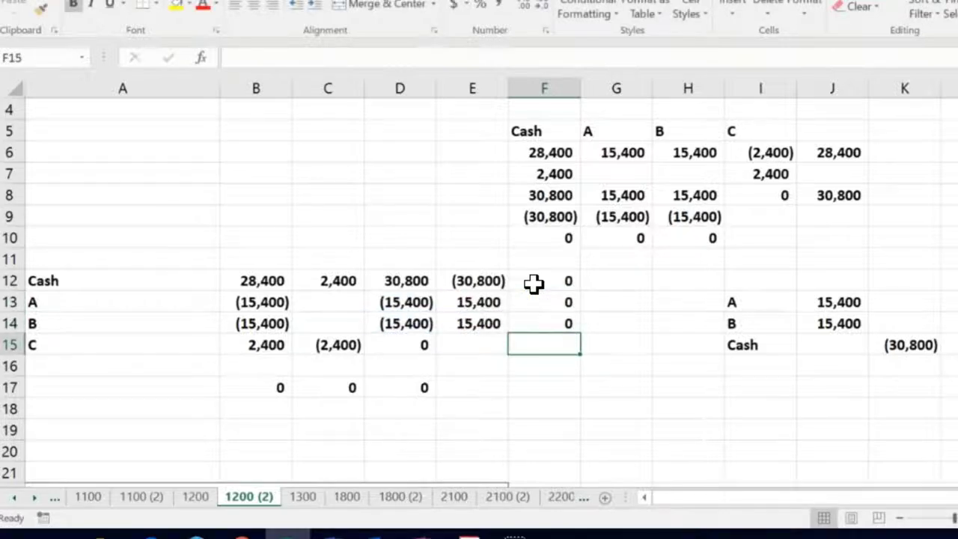
pyautogui.click(738, 300)
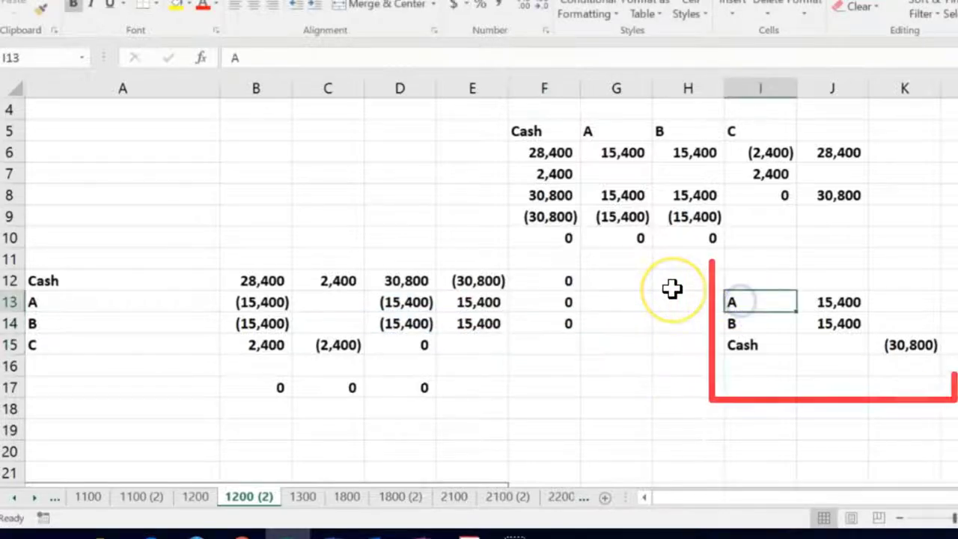
pyautogui.press('Right')
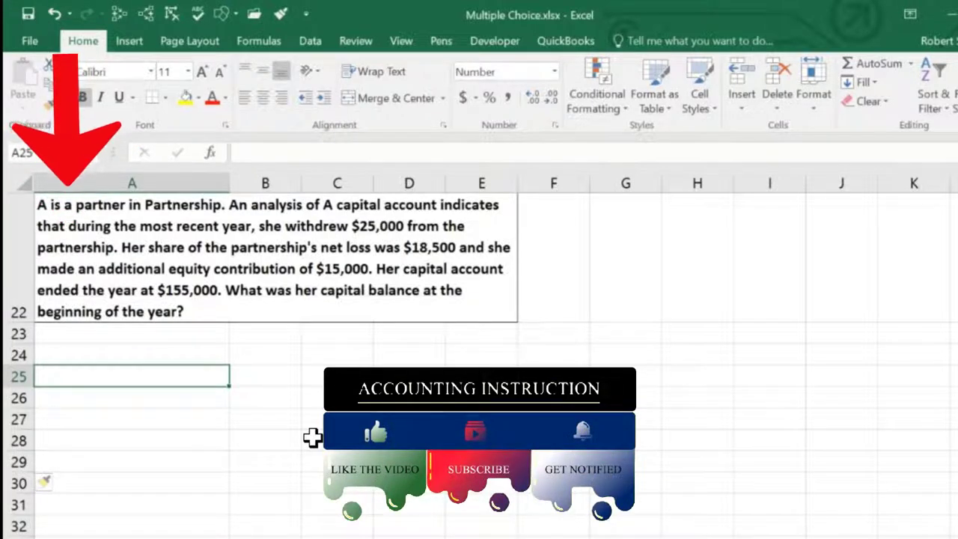
# - Label A24 as Beg and fill the adjacent cell B24 with yellow to mark the unknown beginning balance
pyautogui.press('Up')
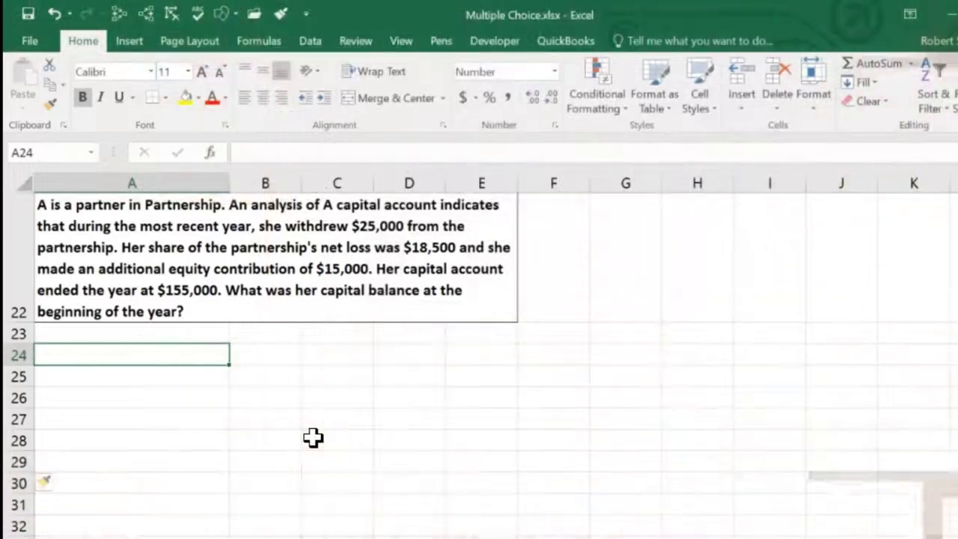
pyautogui.write('Beg')
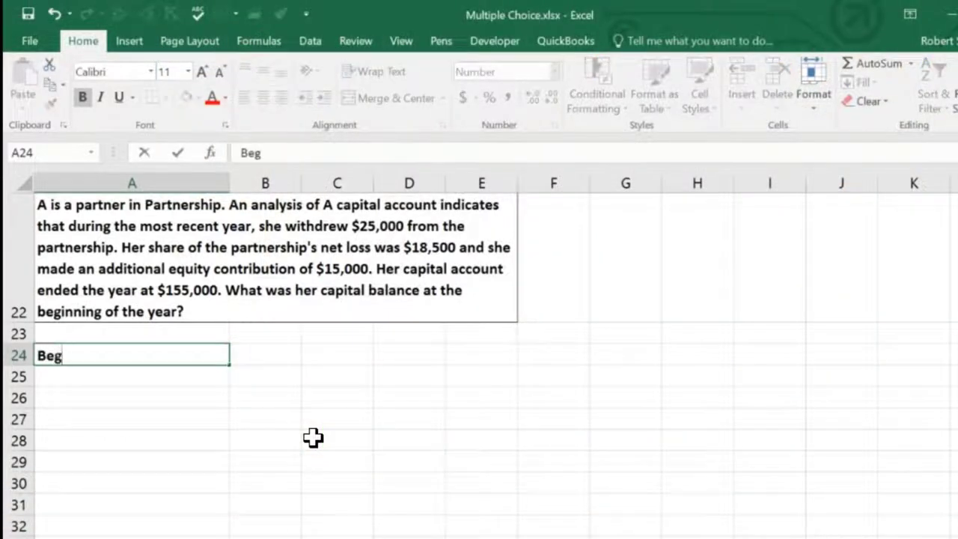
pyautogui.press('Return')
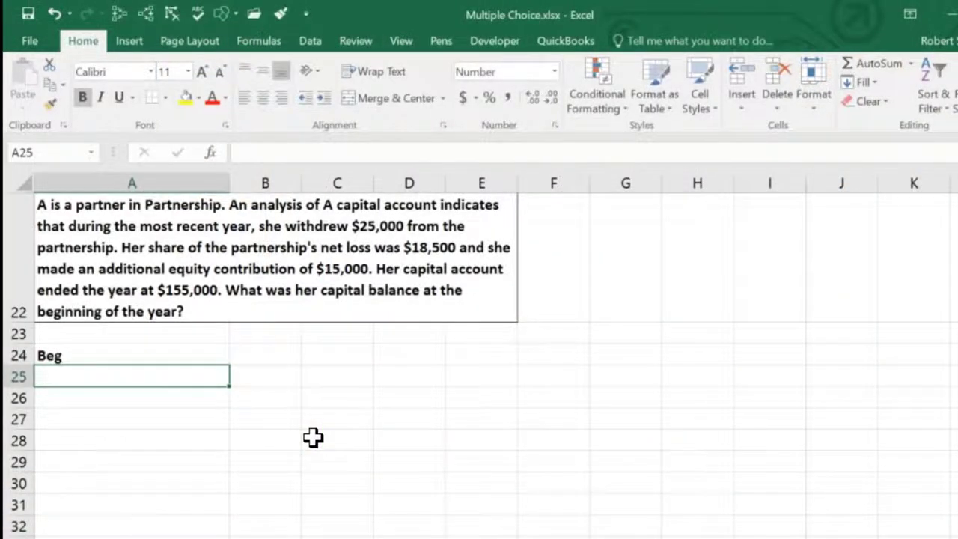
pyautogui.press('Right')
pyautogui.press('Up')
pyautogui.press('Up')
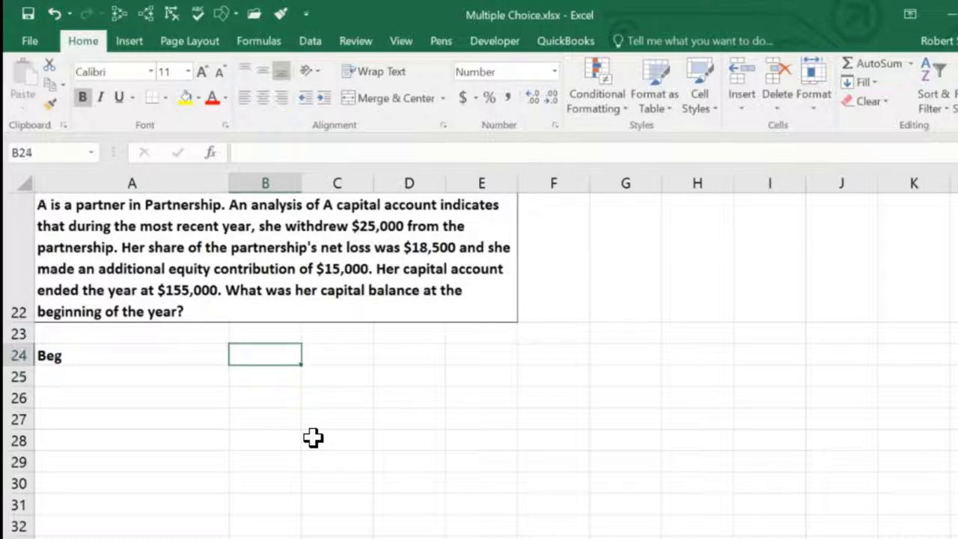
pyautogui.rightClick(269, 351)
pyautogui.click(336, 207)
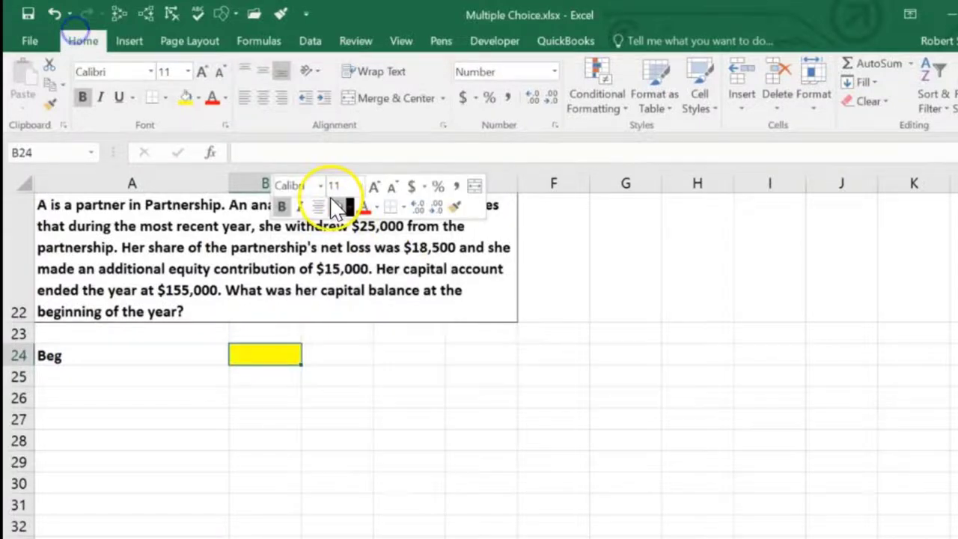
# - Add a Draw line in A25 with -25000 in B25 for the partner's withdrawal
pyautogui.click(91, 371)
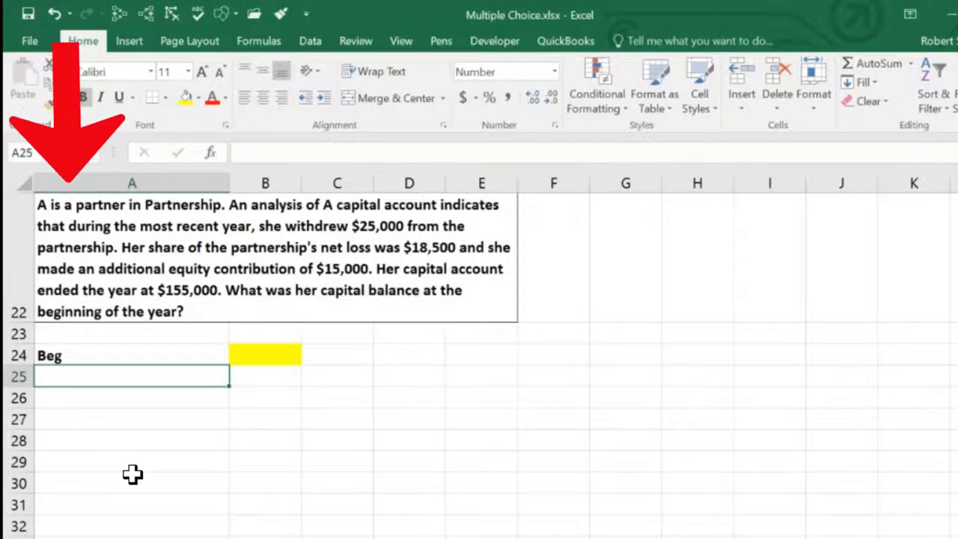
pyautogui.write('Draw')
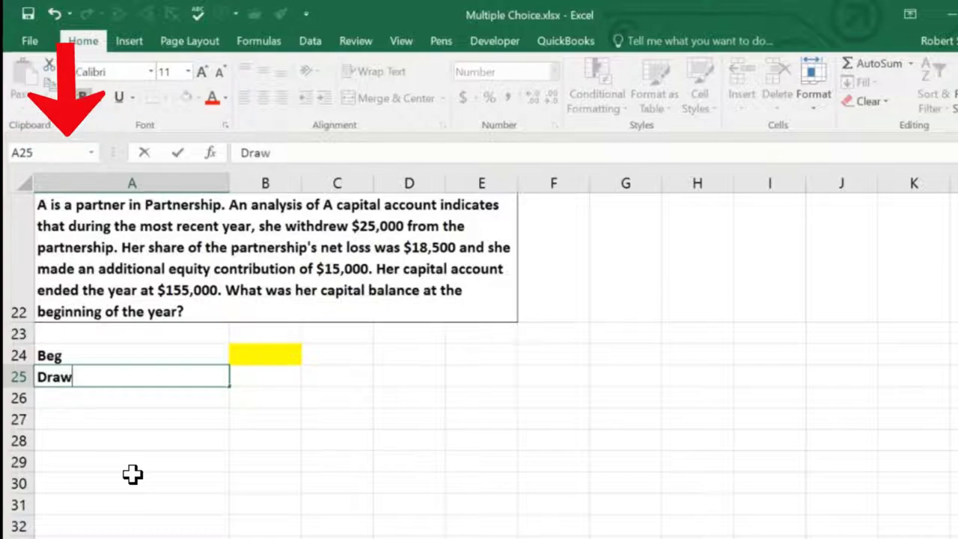
pyautogui.press('Tab')
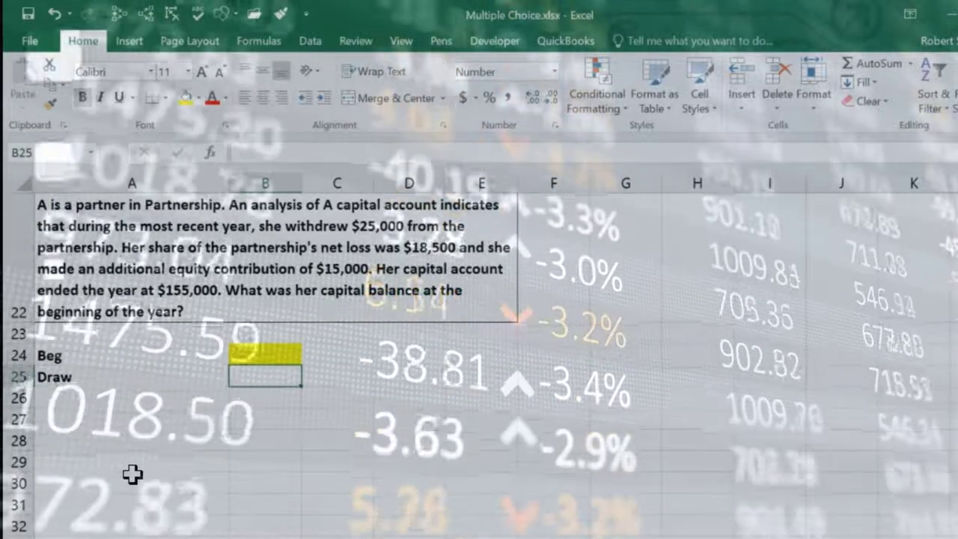
pyautogui.write('-25000')
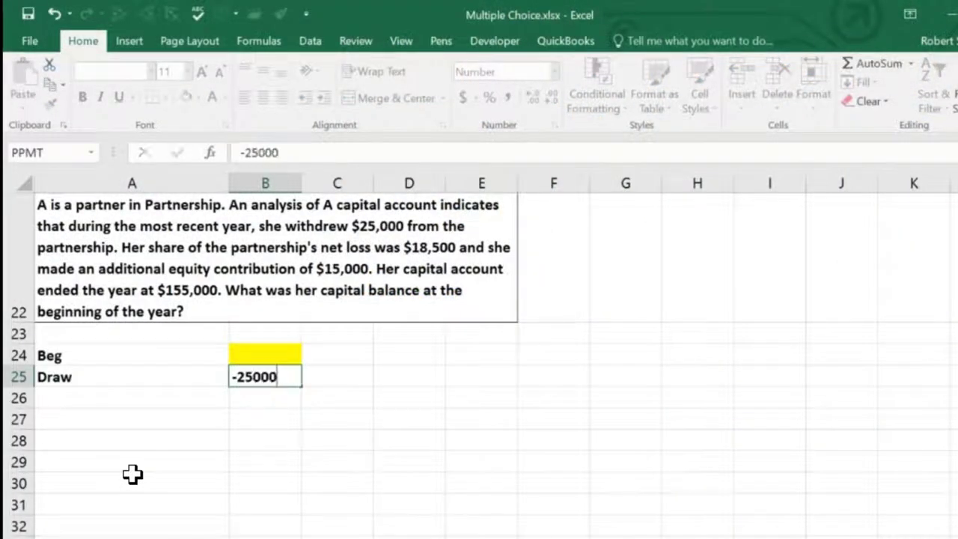
pyautogui.press('Return')
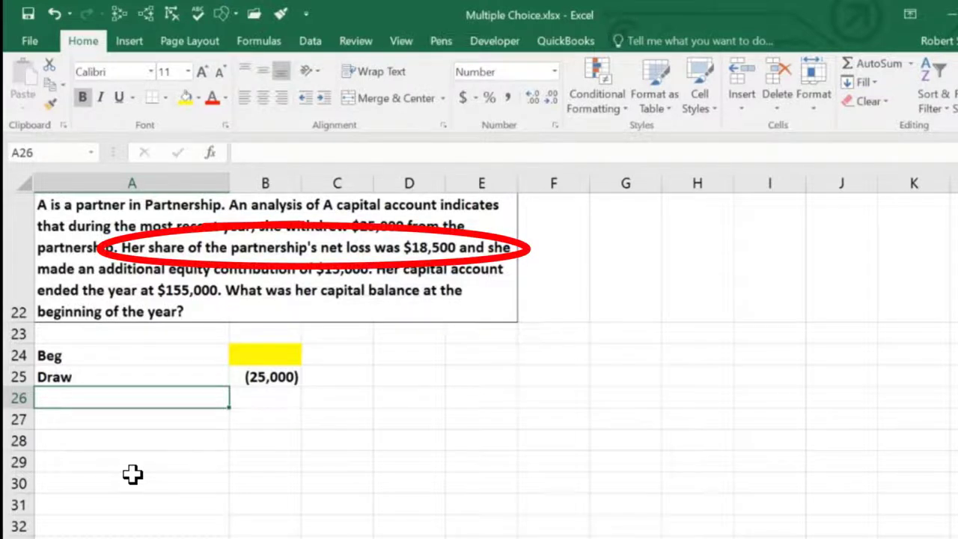
# - Add a Net loss line in A26 with -18500 in B26
pyautogui.write('Net loss')
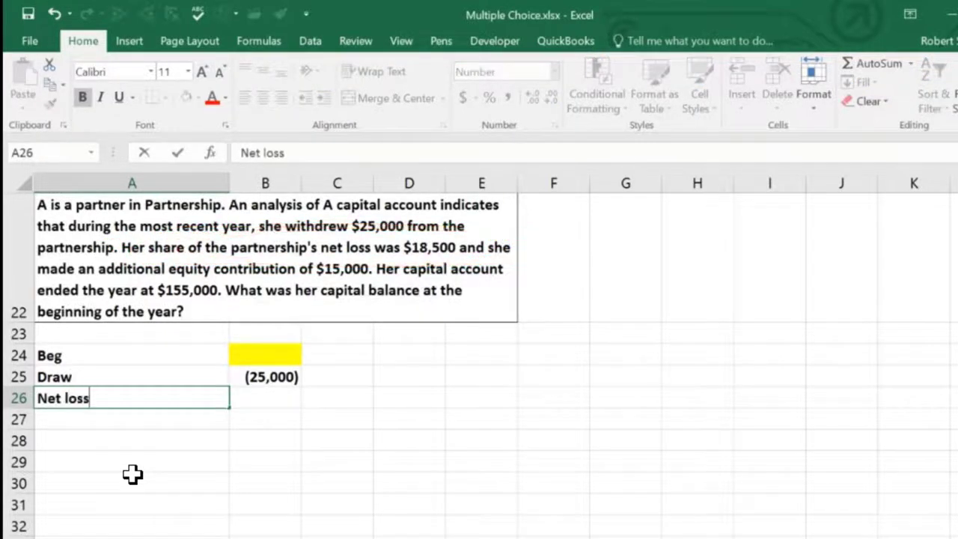
pyautogui.press('Tab')
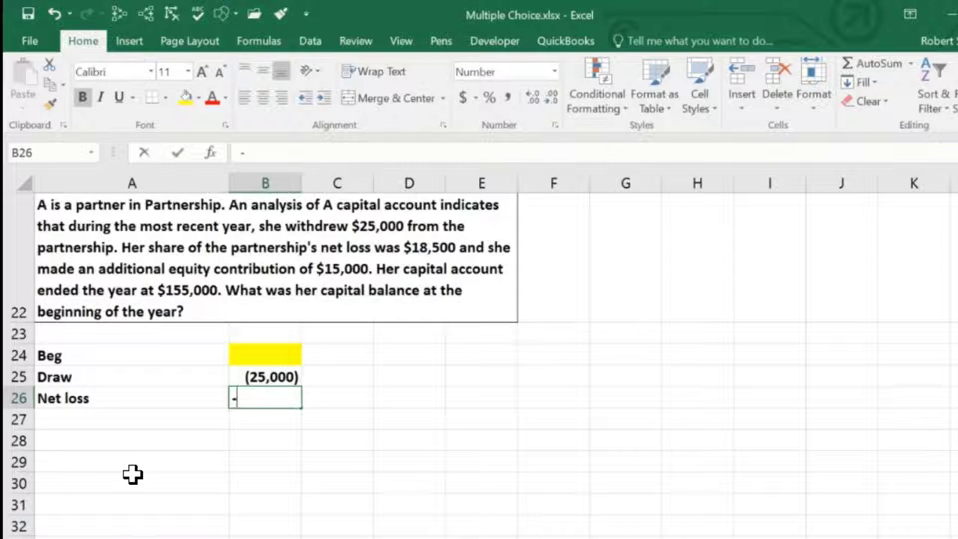
pyautogui.write('-1850')
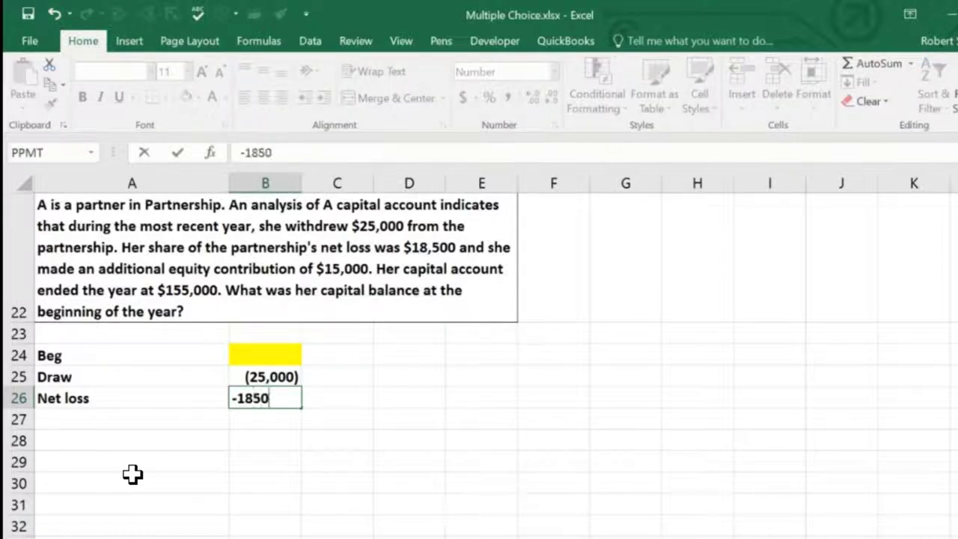
pyautogui.write('0')
pyautogui.press('Return')
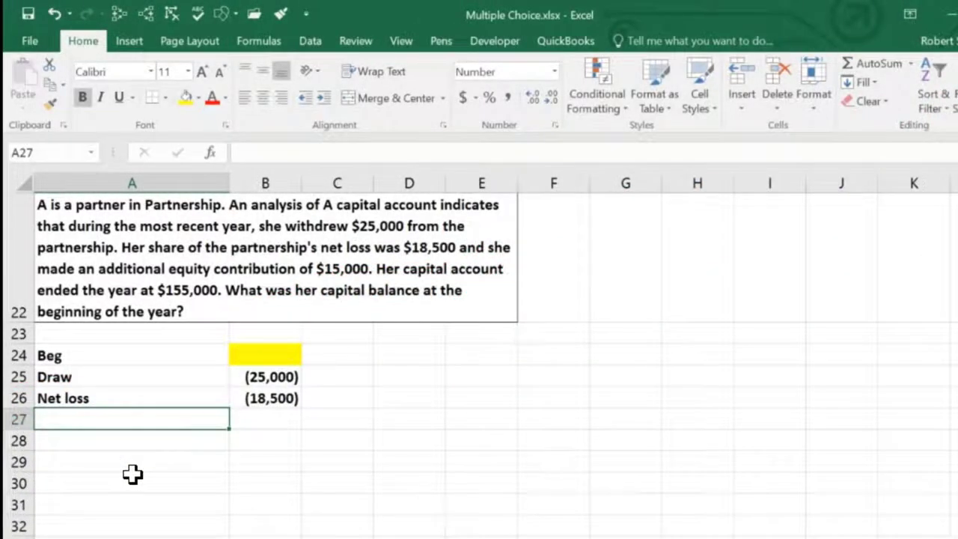
# - Add a Contribute line in A27 with 15,000 in B27 for the additional equity contribution
pyautogui.write('Contribute')
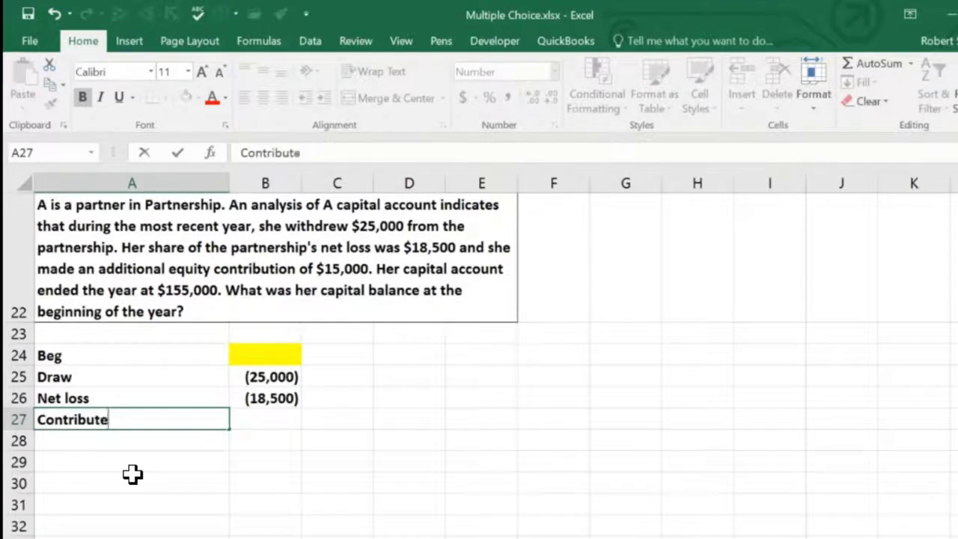
pyautogui.press('Tab')
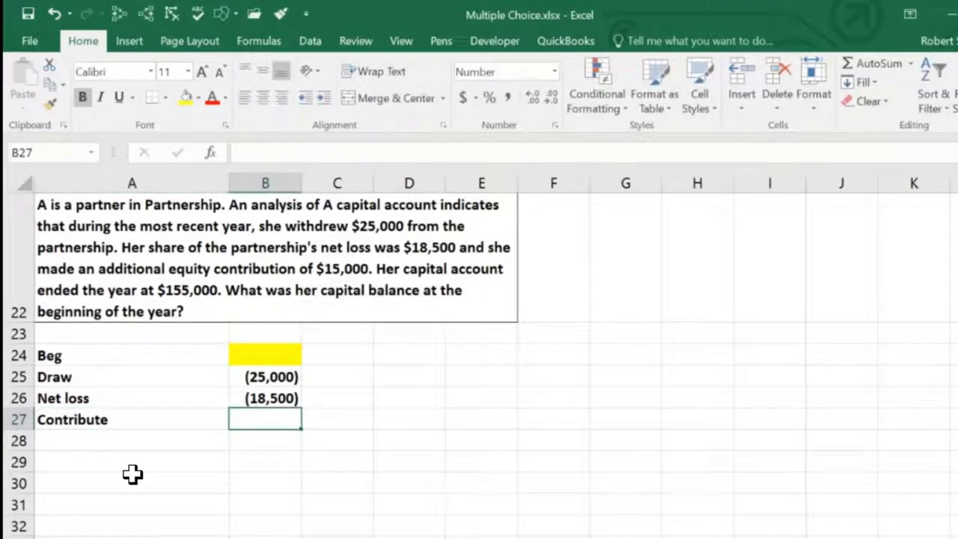
pyautogui.write('15,000')
pyautogui.press('Return')
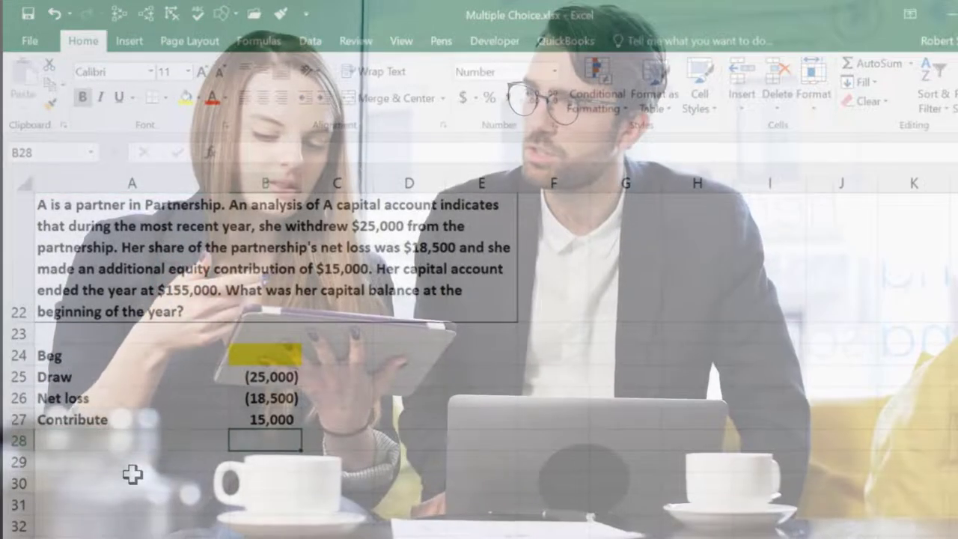
# - Add an End line in A28 with 155,000 in B28 for the ending capital balance
pyautogui.press('Left')
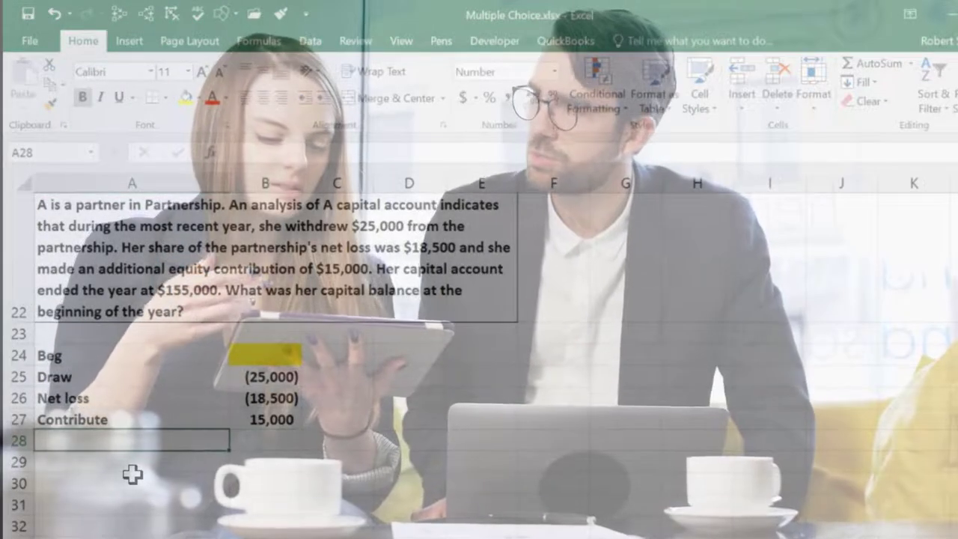
pyautogui.write('End')
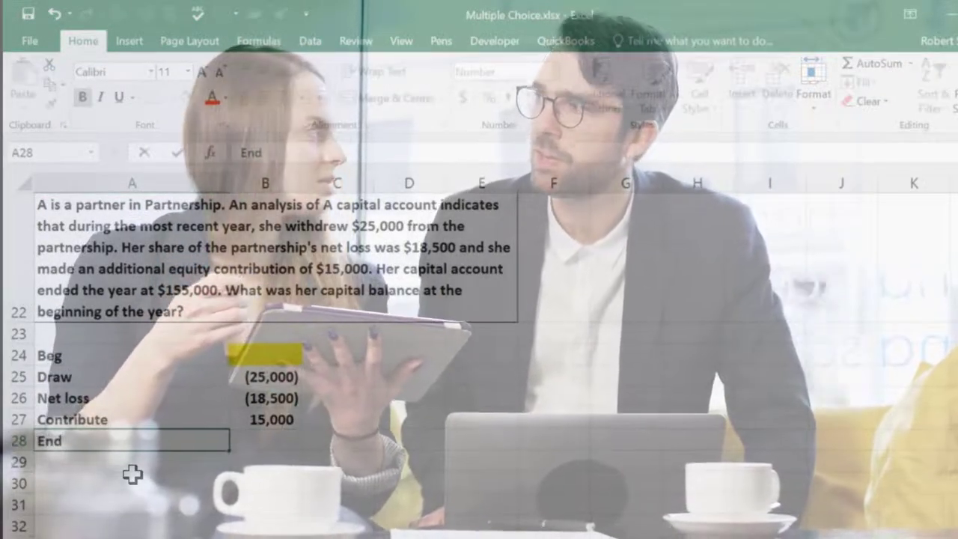
pyautogui.press('Tab')
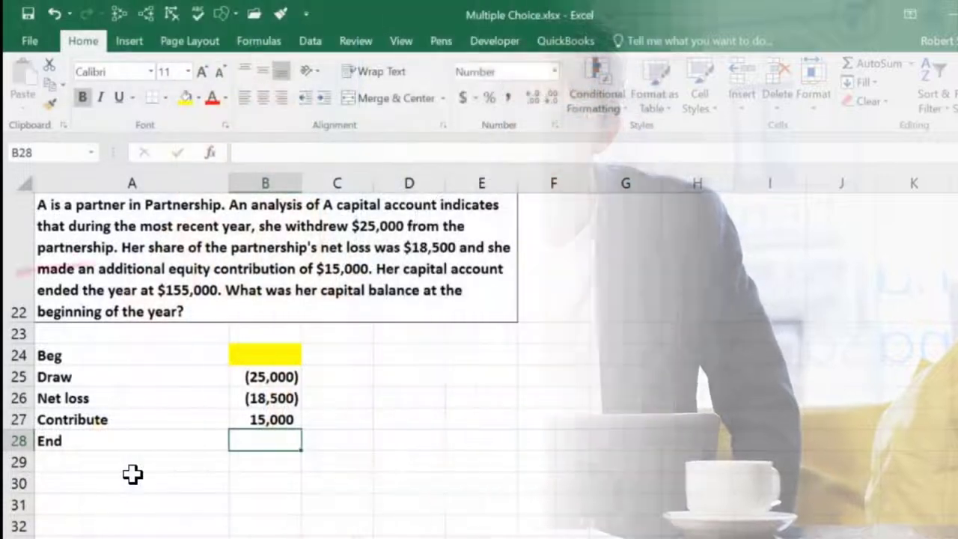
pyautogui.write('155,000')
# - Underline the contribution amount in B27 above the ending balance
pyautogui.click(133, 472)
pyautogui.press('Up')
pyautogui.press('Up')
pyautogui.press('Right')
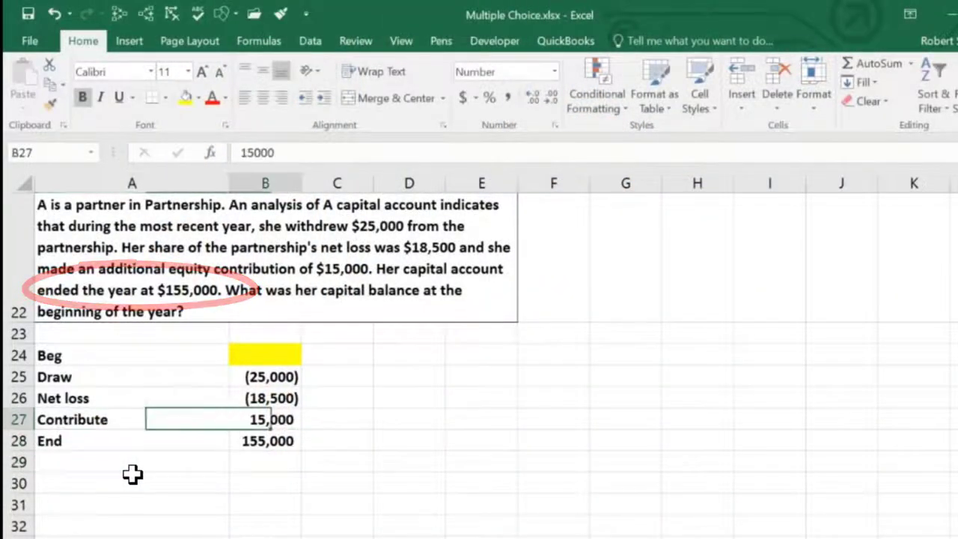
pyautogui.click(119, 98)
pyautogui.click(481, 462)
pyautogui.click(263, 354)
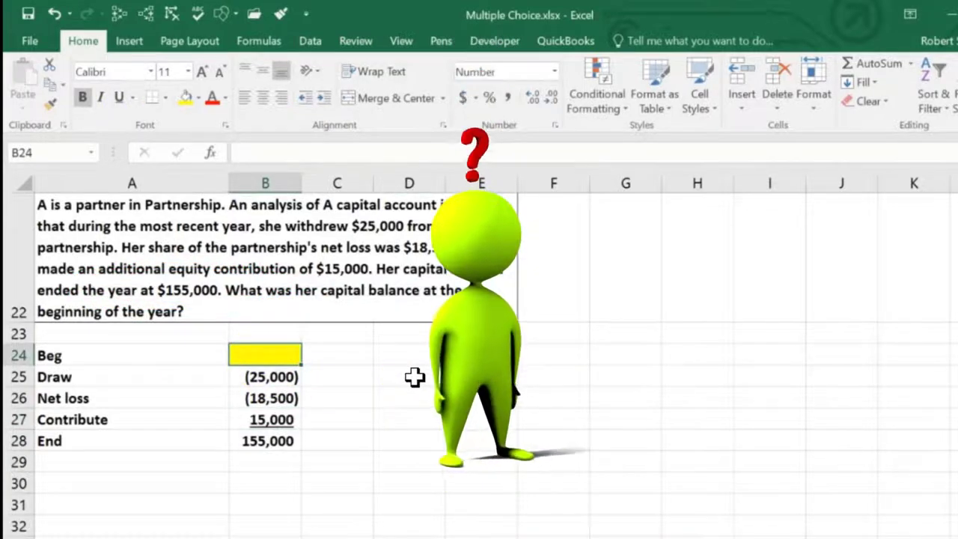
pyautogui.press('Down')
pyautogui.press('Down')
pyautogui.press('Down')
pyautogui.press('Down')
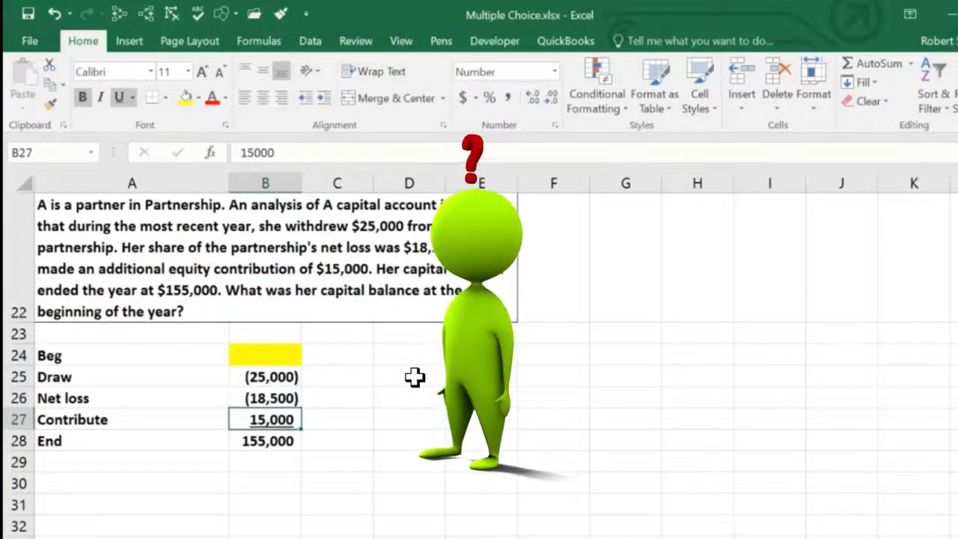
pyautogui.press('Right')
pyautogui.press('Right')
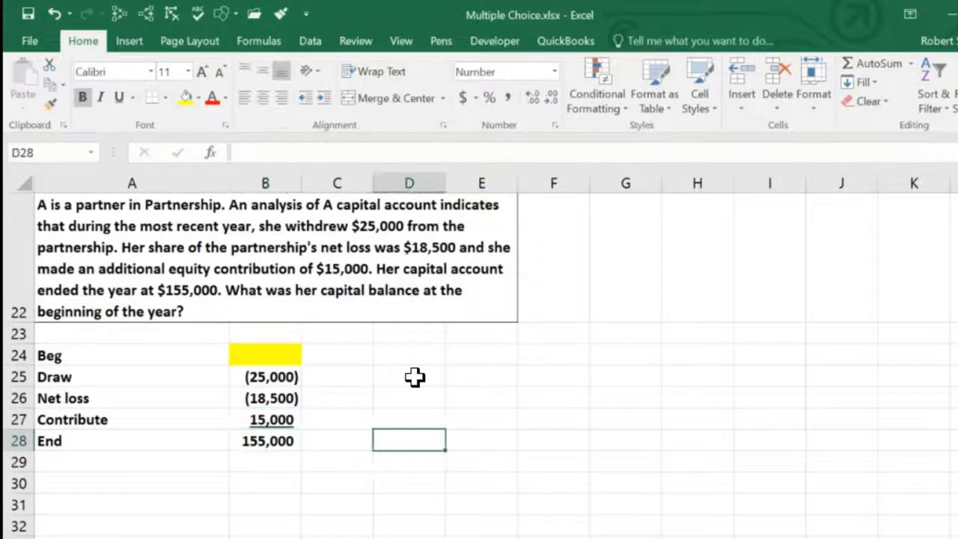
pyautogui.press('Up')
pyautogui.press('Up')
pyautogui.press('Up')
pyautogui.press('Up')
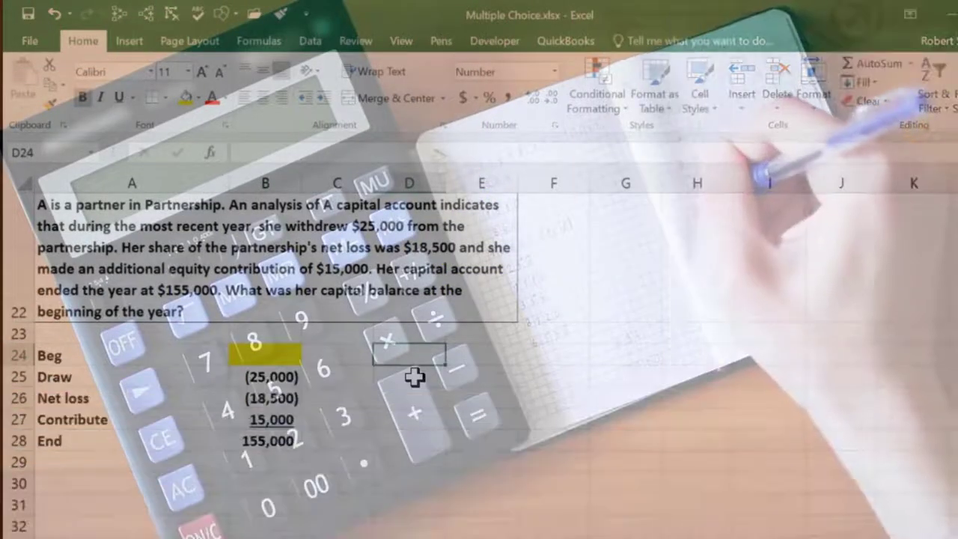
pyautogui.write('155000')
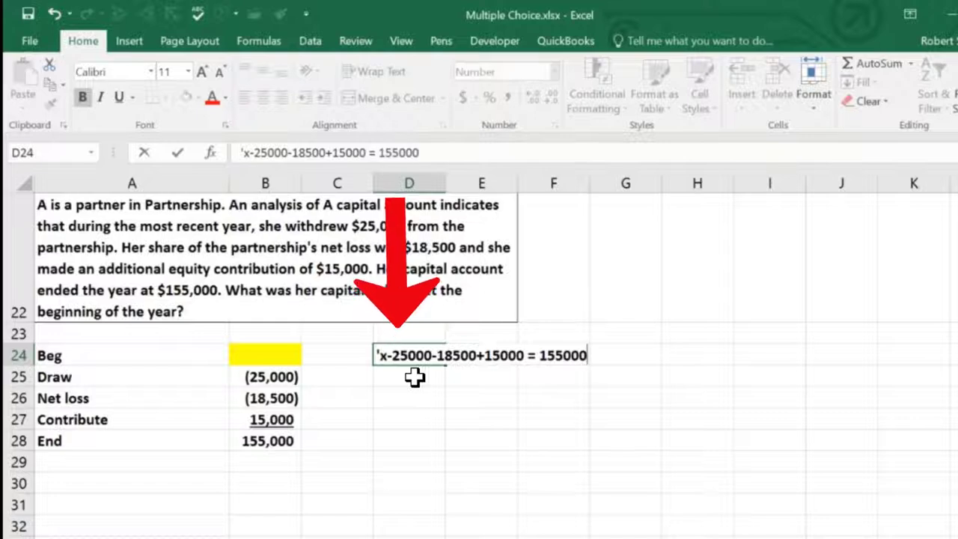
pyautogui.press('Return')
pyautogui.press('Return')
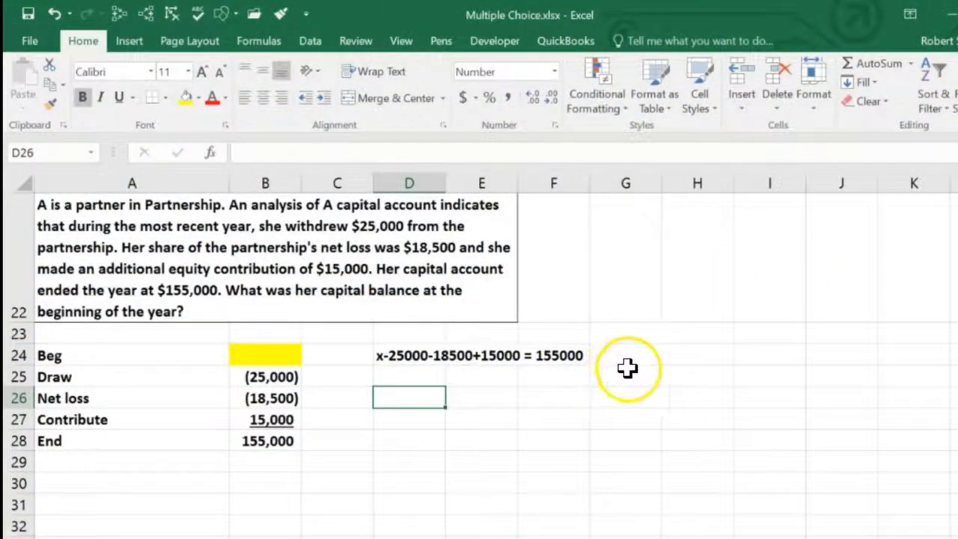
# - Select the changes in B25:B27 and compute 15000 - 25000 - 18500 in Calculator, then return to the worksheet
pyautogui.moveTo(274, 377); pyautogui.dragTo(279, 418)
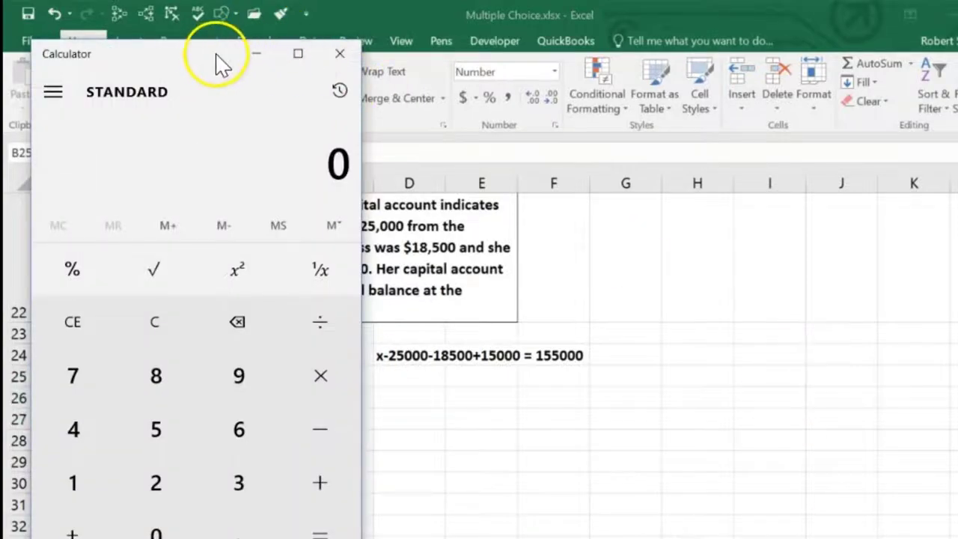
pyautogui.moveTo(211, 51); pyautogui.dragTo(815, 86)
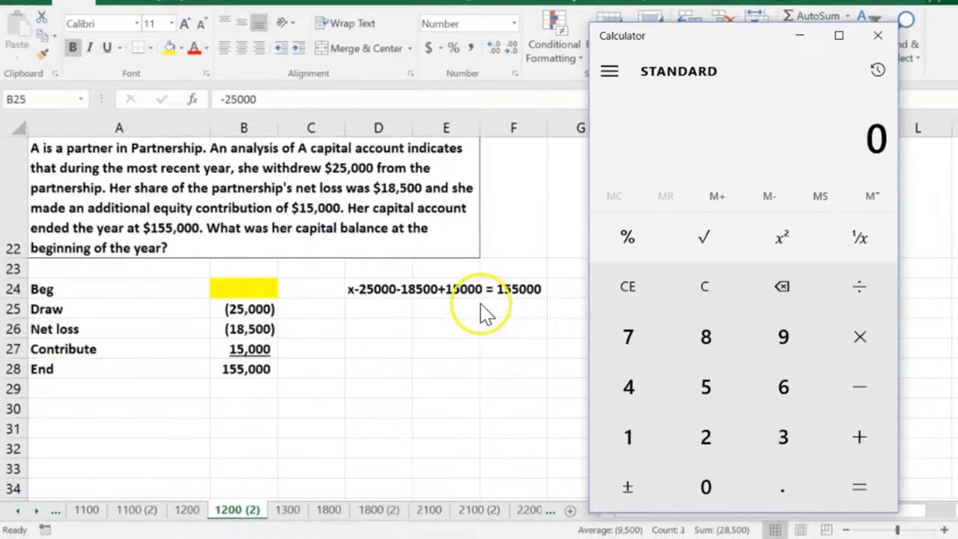
pyautogui.write('15')
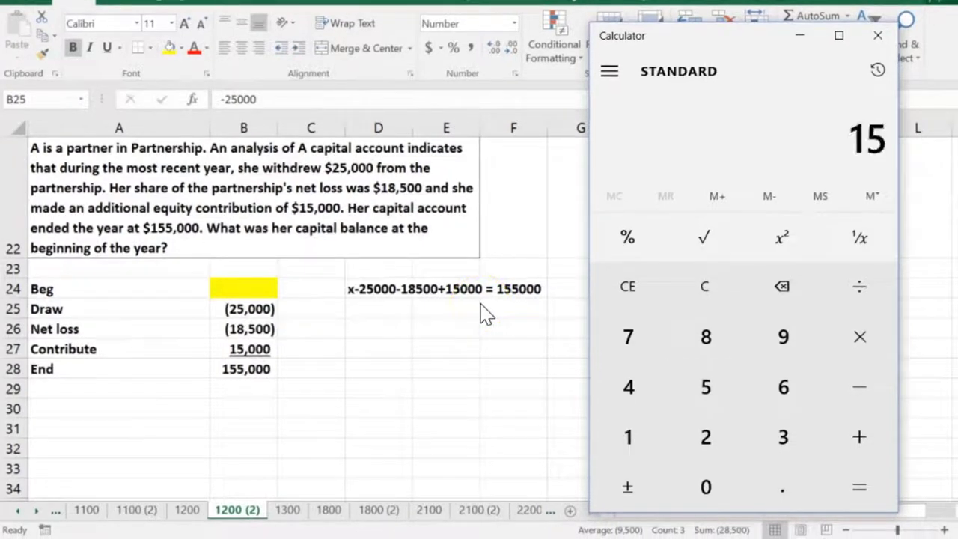
pyautogui.write('000 - 25000 -')
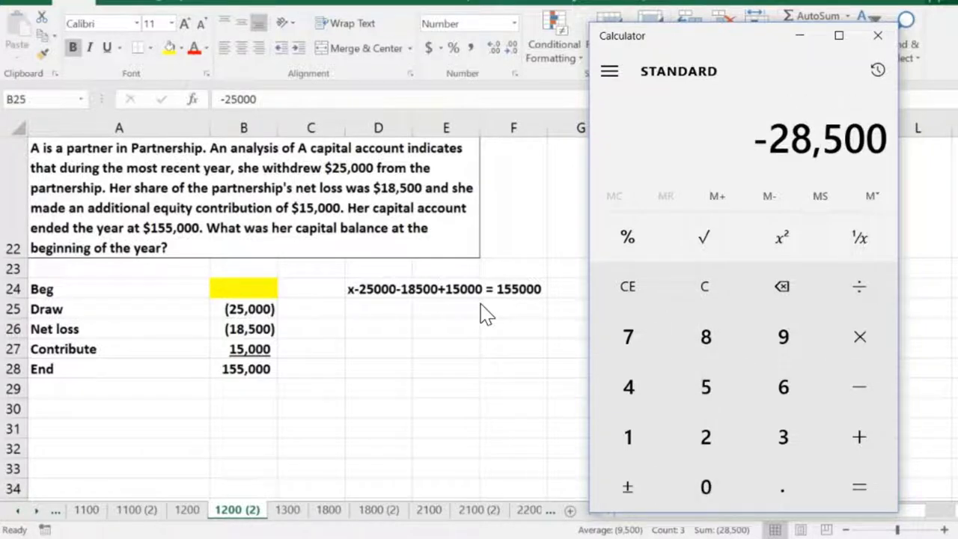
pyautogui.hotkey('alt', 'Tab')
# - Write the simplified equation X-28500 = 155,000 as text in D26, checking the combined change in Calculator
pyautogui.click(383, 330)
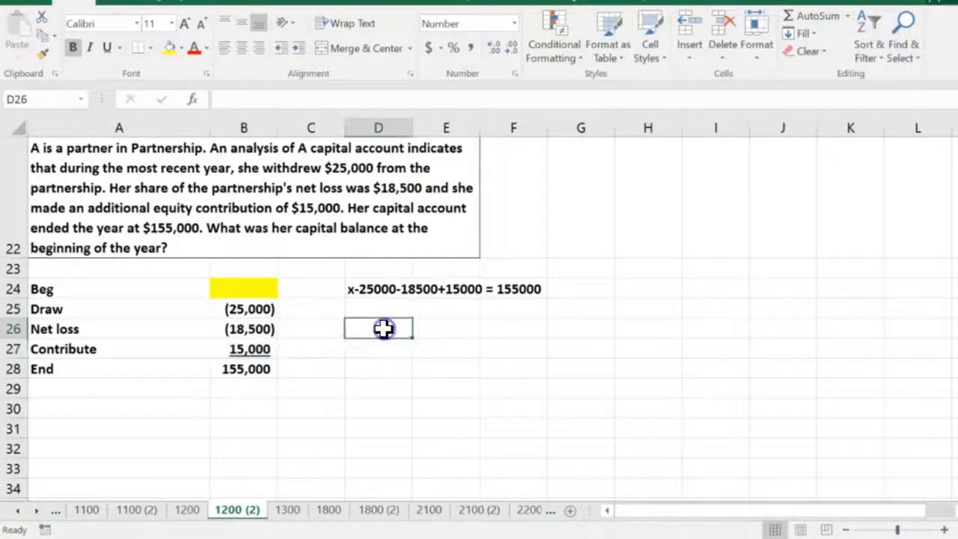
pyautogui.write("'X-")
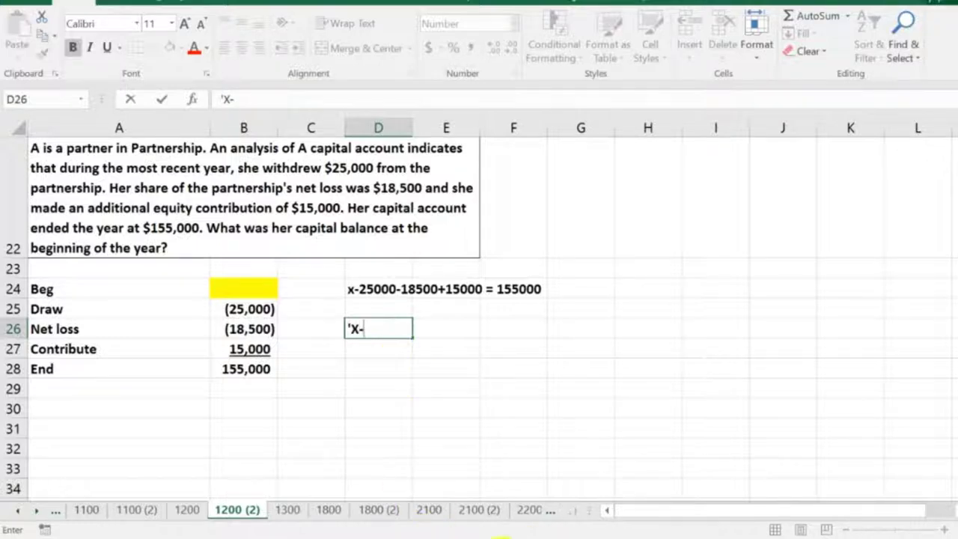
pyautogui.click(534, 533)
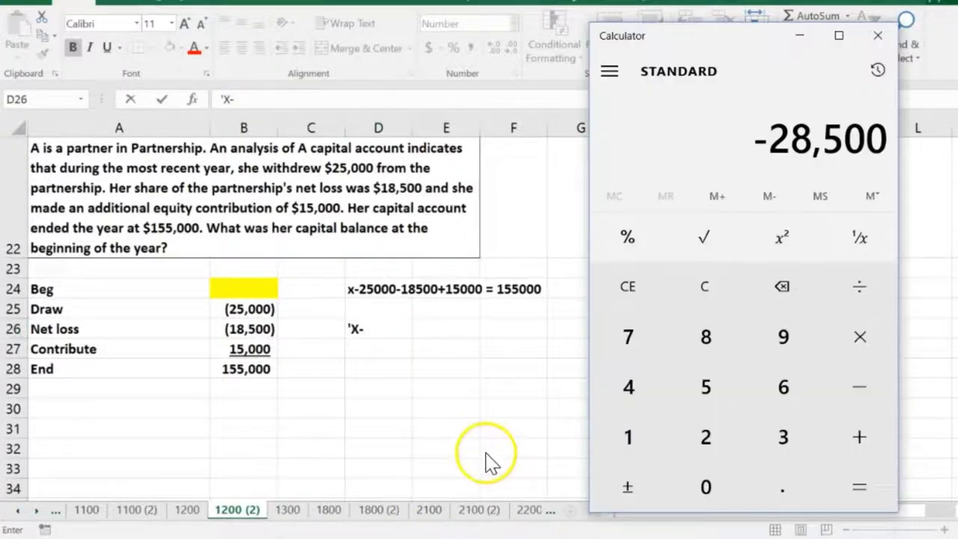
pyautogui.click(389, 333)
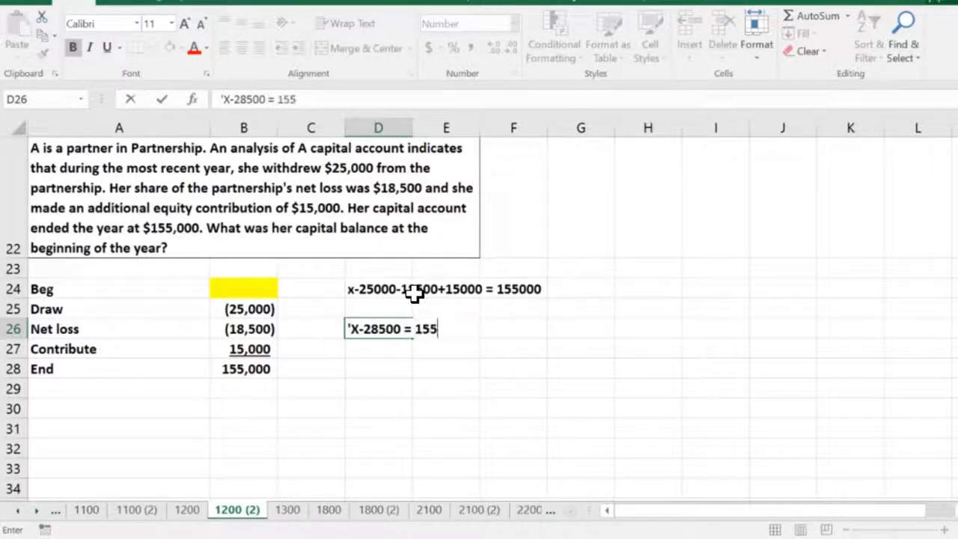
pyautogui.press('Return')
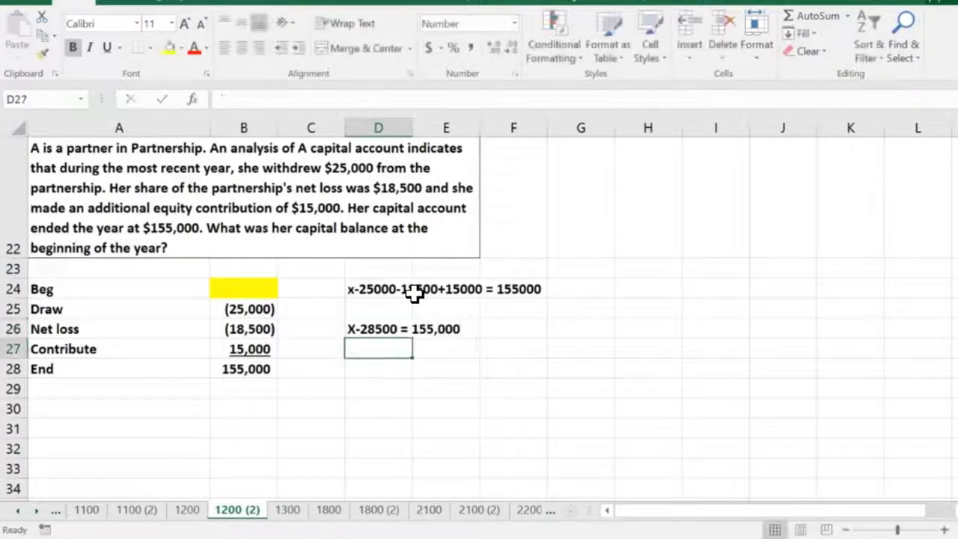
# - Begin the solution line in D28 with X = and compute 155000 + 28500 in Calculator, then return to the worksheet
pyautogui.press('Return')
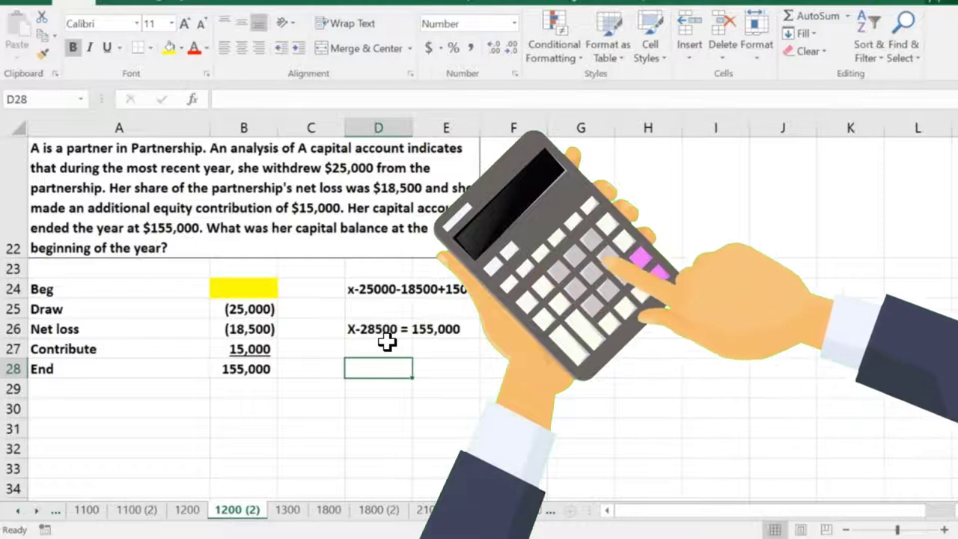
pyautogui.write('X =')
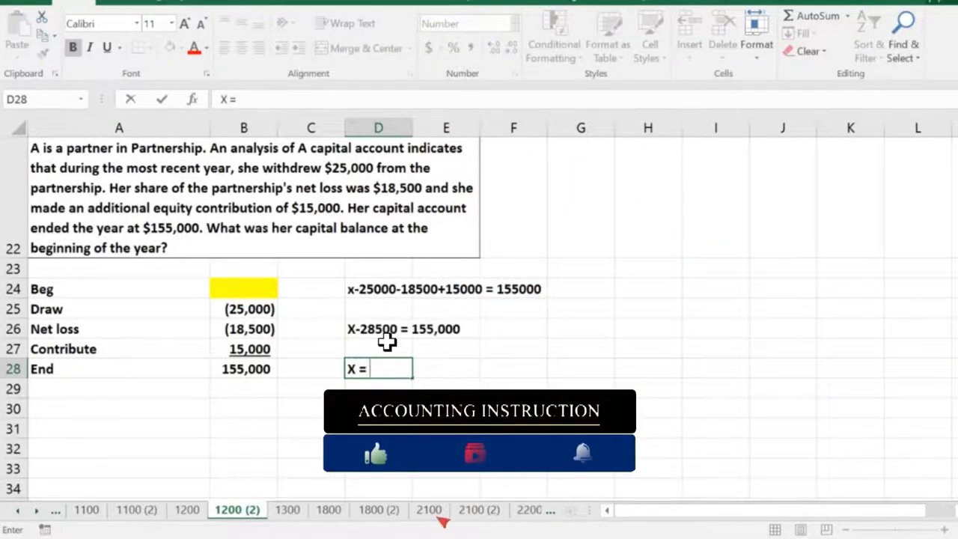
pyautogui.hotkey('alt', 'Tab')
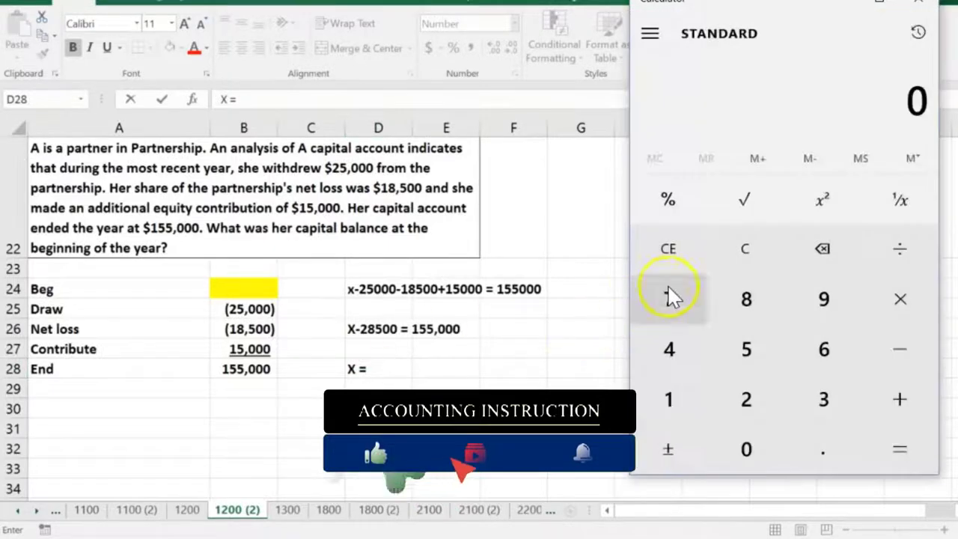
pyautogui.write('1550000')
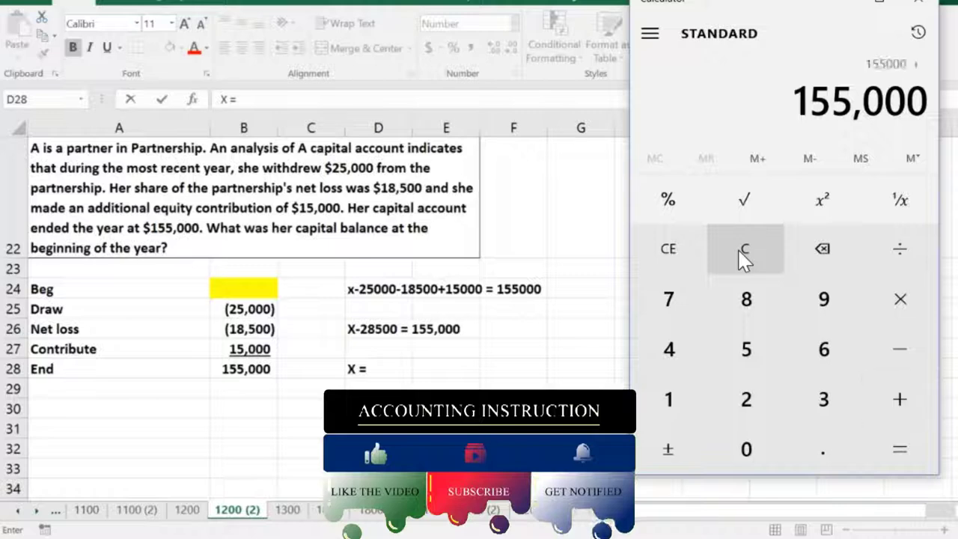
pyautogui.write('28500')
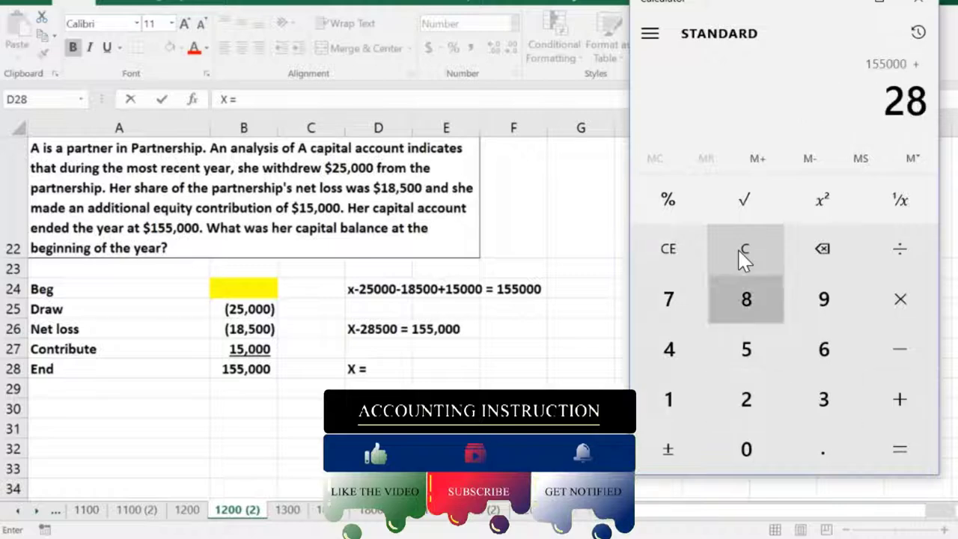
pyautogui.press('Return')
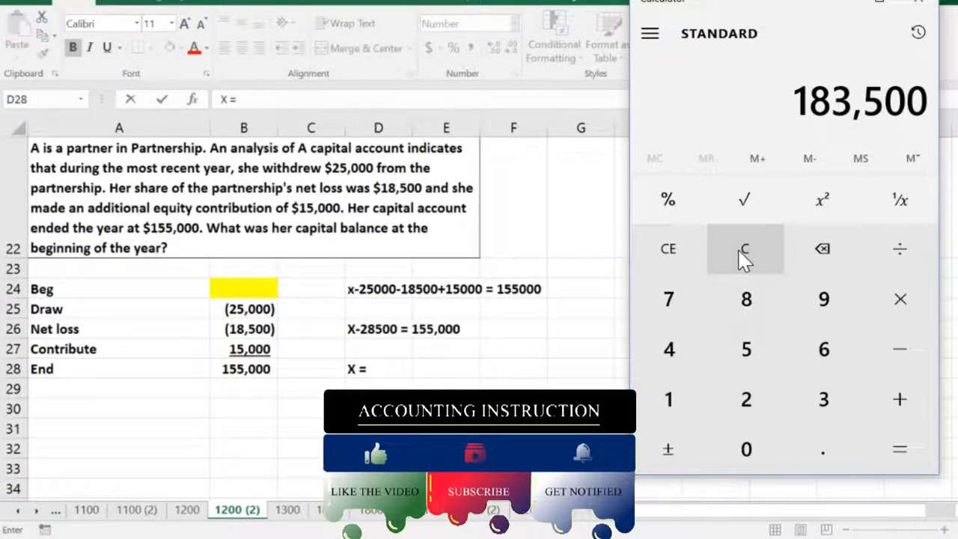
pyautogui.hotkey('alt', 'Tab')
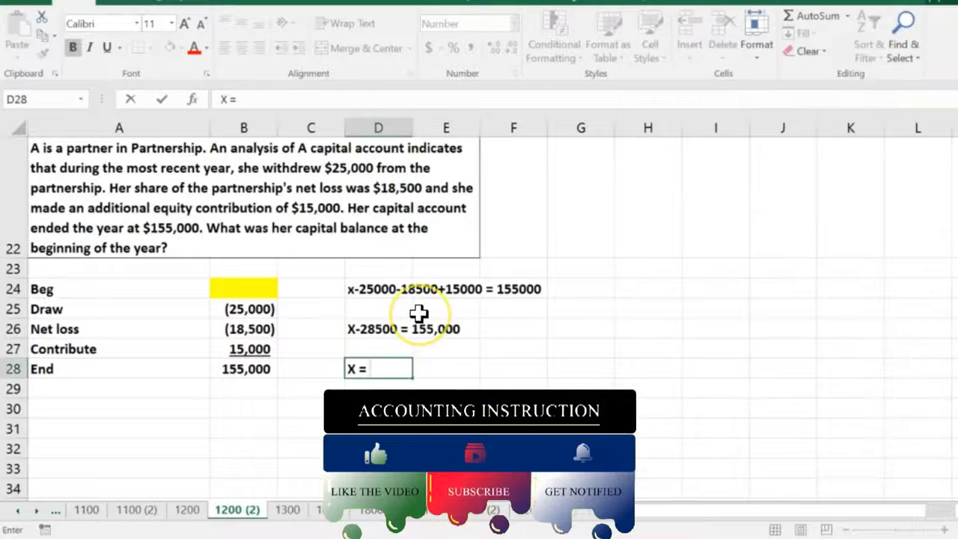
# - Complete D28 as X = 183,500 and move the three equation lines so they start in F24
pyautogui.write('183,500')
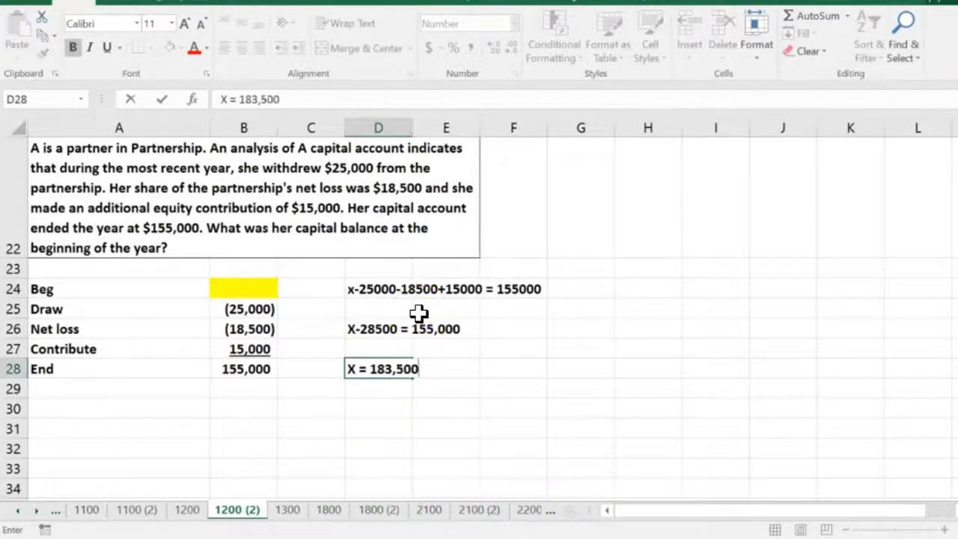
pyautogui.press('Return')
pyautogui.moveTo(380, 288); pyautogui.dragTo(446, 370)
pyautogui.moveTo(380, 281); pyautogui.dragTo(528, 285)
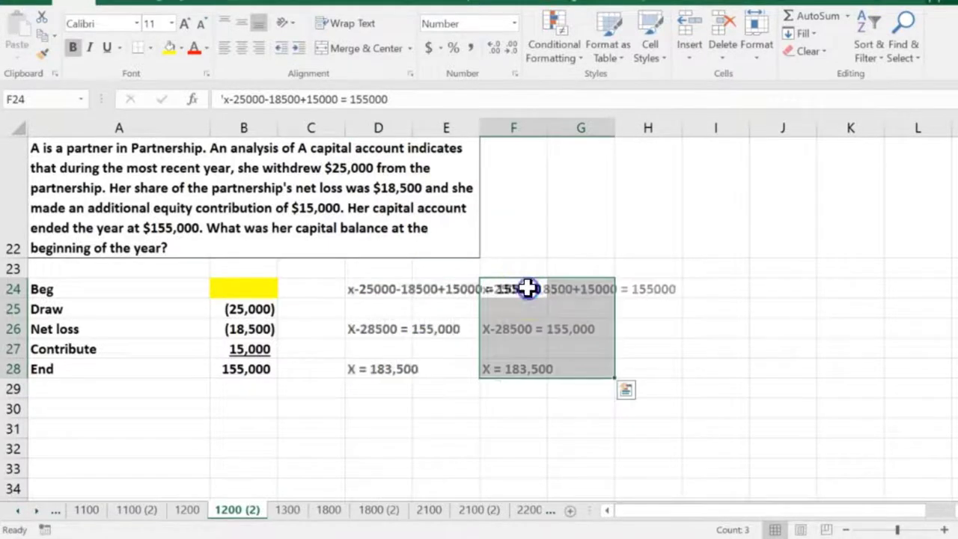
# - Enter 183,500 as the beginning balance in C24 and link C25:C27 to the draw, net loss and contribution in column B
pyautogui.click(314, 288)
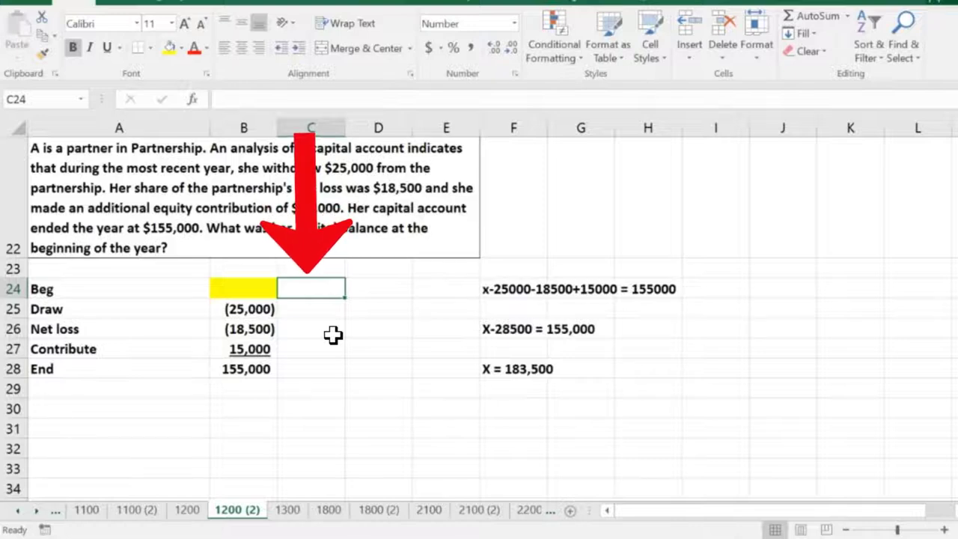
pyautogui.write('183,500')
pyautogui.hotkey('ctrl', 'Return')
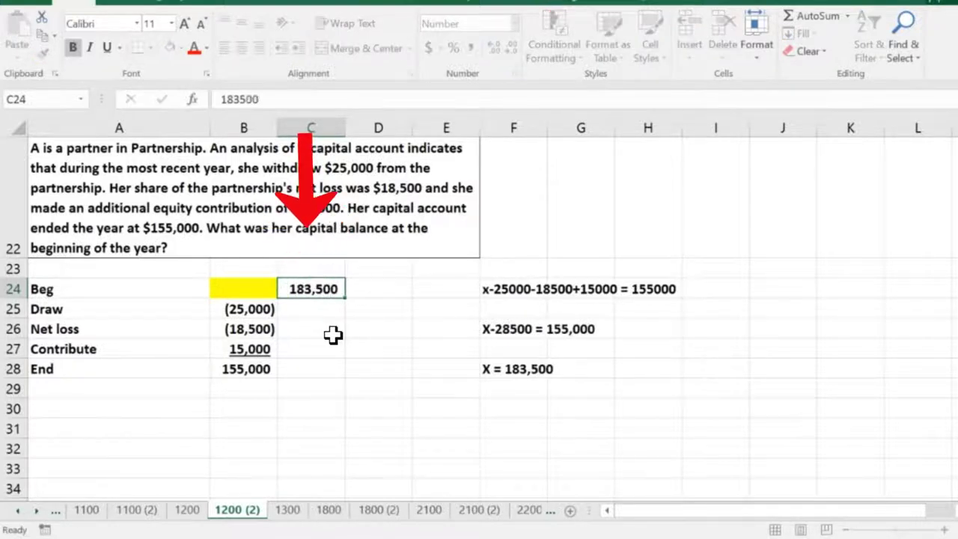
pyautogui.press('Down')
pyautogui.write('=')
pyautogui.press('Left')
pyautogui.press('Return')
pyautogui.write('+')
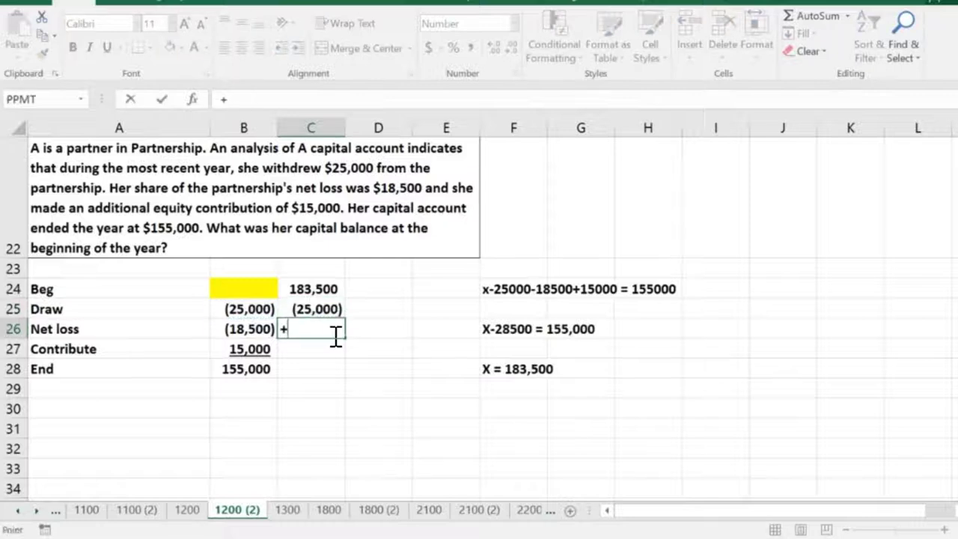
pyautogui.press('Left')
pyautogui.press('Return')
pyautogui.write('+')
pyautogui.press('Return')
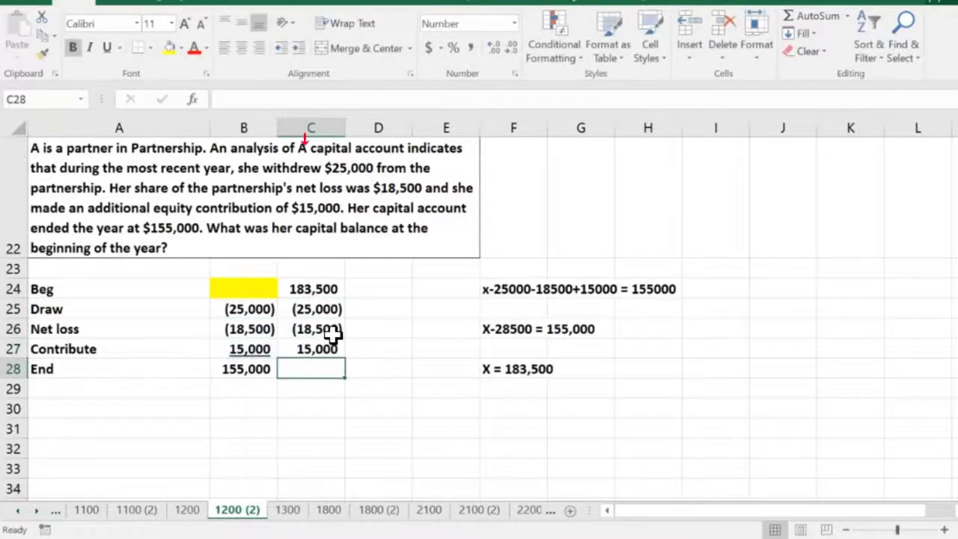
# - Total C24:C27 with a SUM formula in C28 to check the ending balance
pyautogui.write('=sum(')
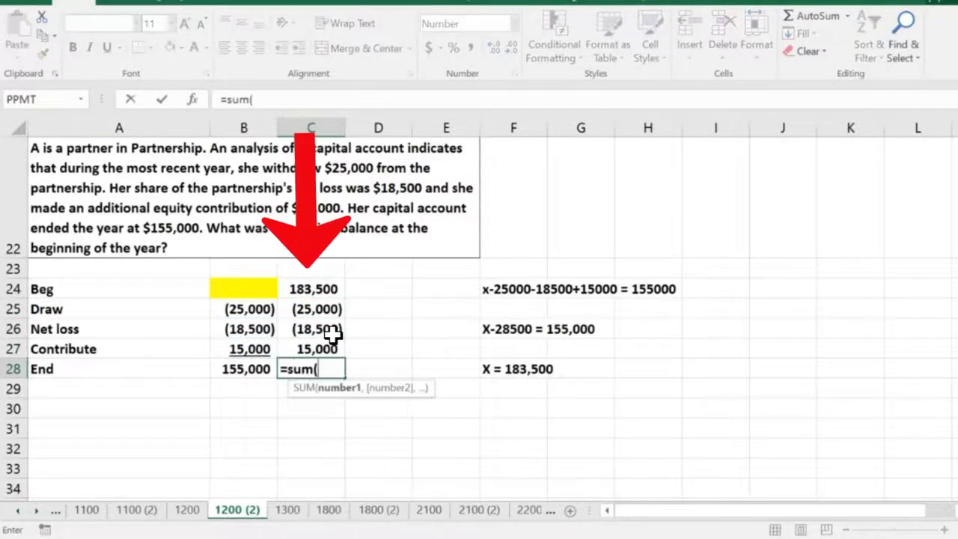
pyautogui.moveTo(318, 289); pyautogui.dragTo(323, 346)
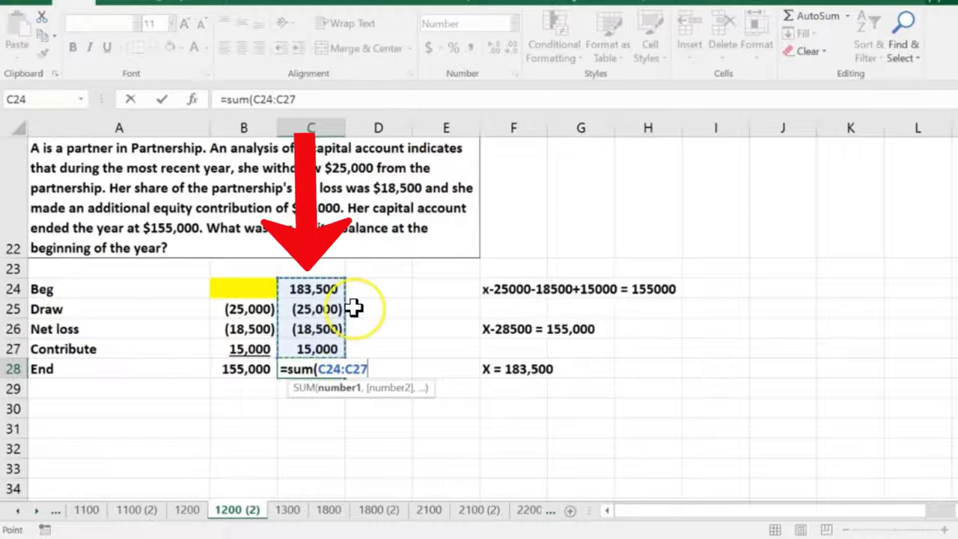
pyautogui.press('Return')
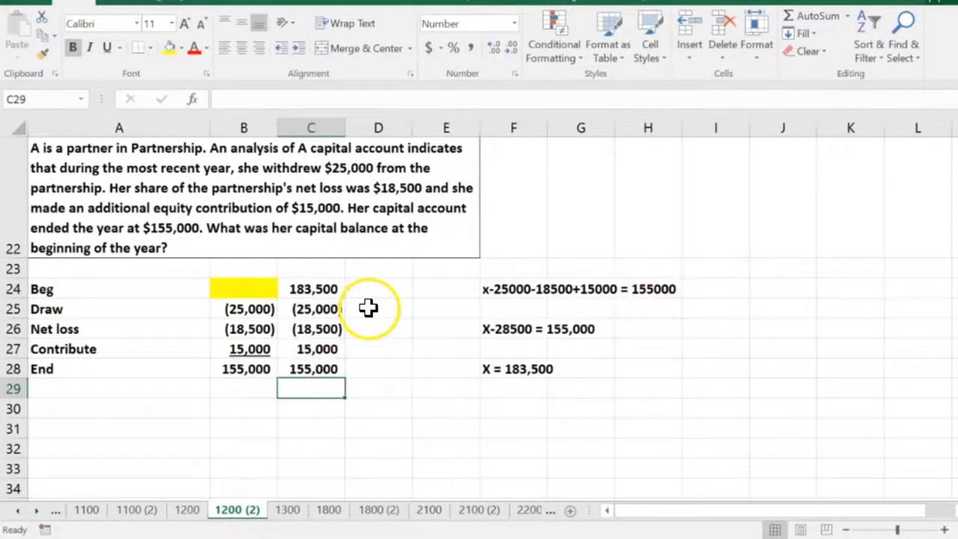
# - Move the equation lines over to start in H24 and clear the check figures from C24:C28
pyautogui.moveTo(499, 289); pyautogui.dragTo(523, 389)
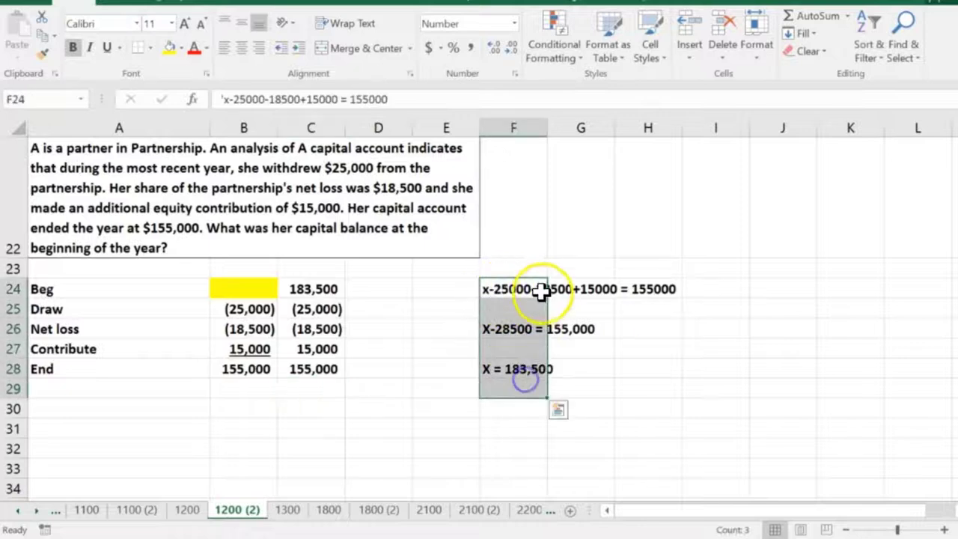
pyautogui.moveTo(525, 287); pyautogui.dragTo(630, 293)
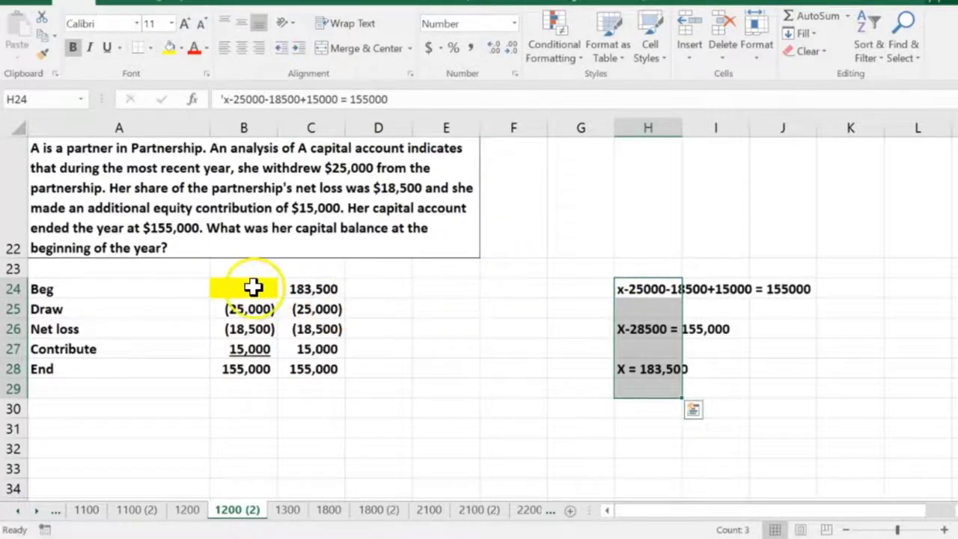
pyautogui.moveTo(322, 285); pyautogui.dragTo(322, 368)
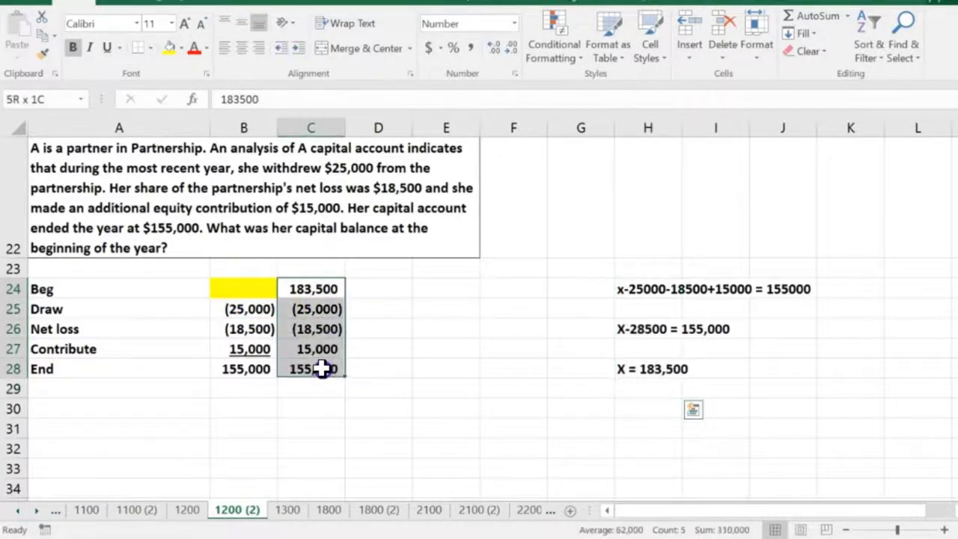
pyautogui.press('Delete')
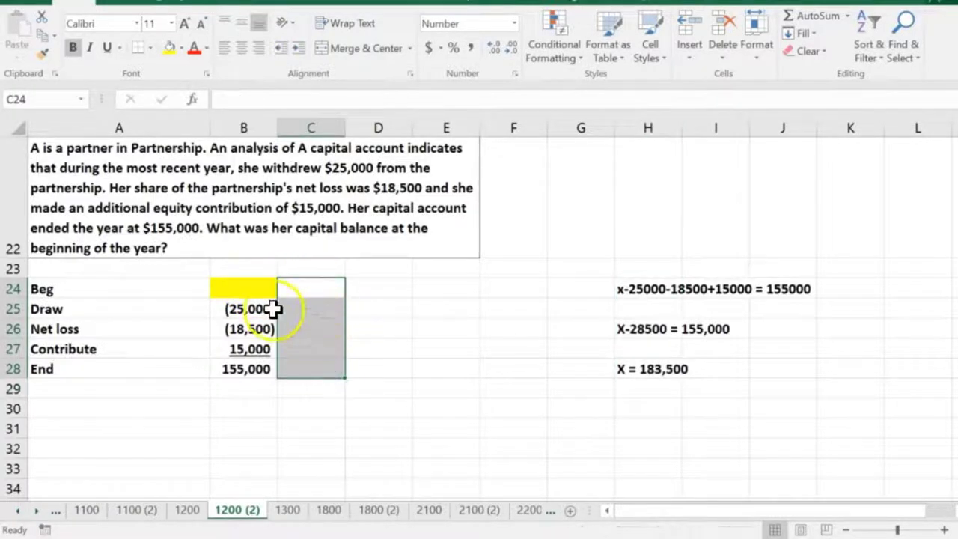
# - Total the draw, net loss and contribution in C27 with =SUM(B25:B27)
pyautogui.click(252, 288)
pyautogui.moveTo(254, 308); pyautogui.dragTo(252, 344)
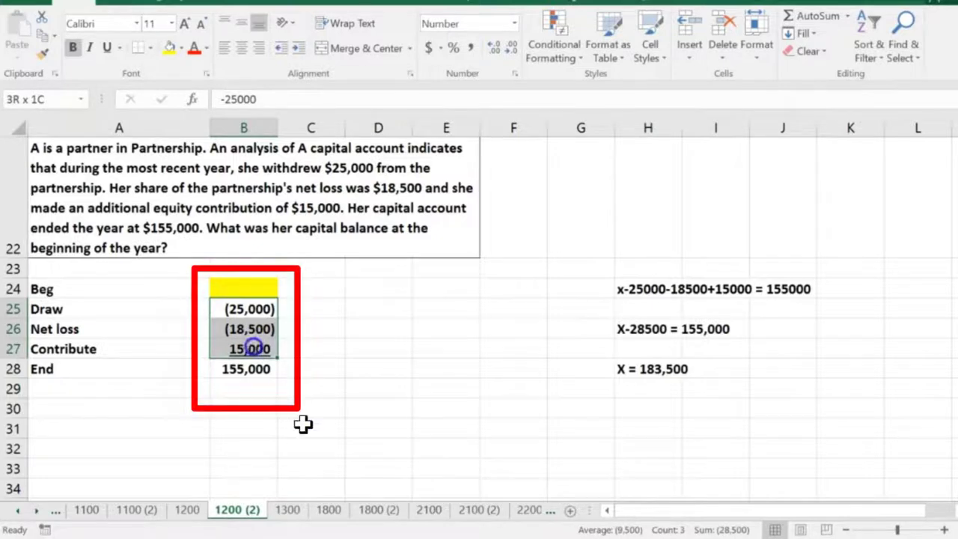
pyautogui.click(322, 346)
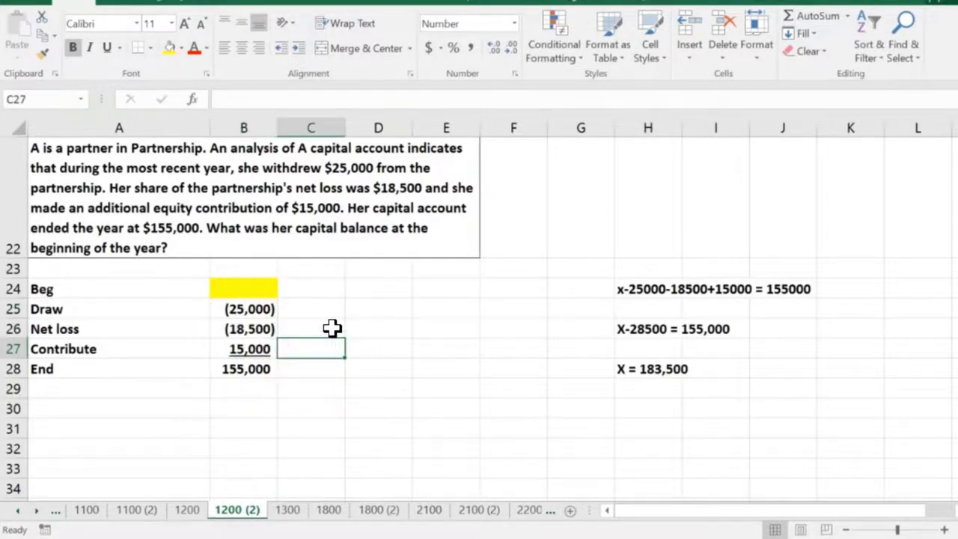
pyautogui.write('=sum(')
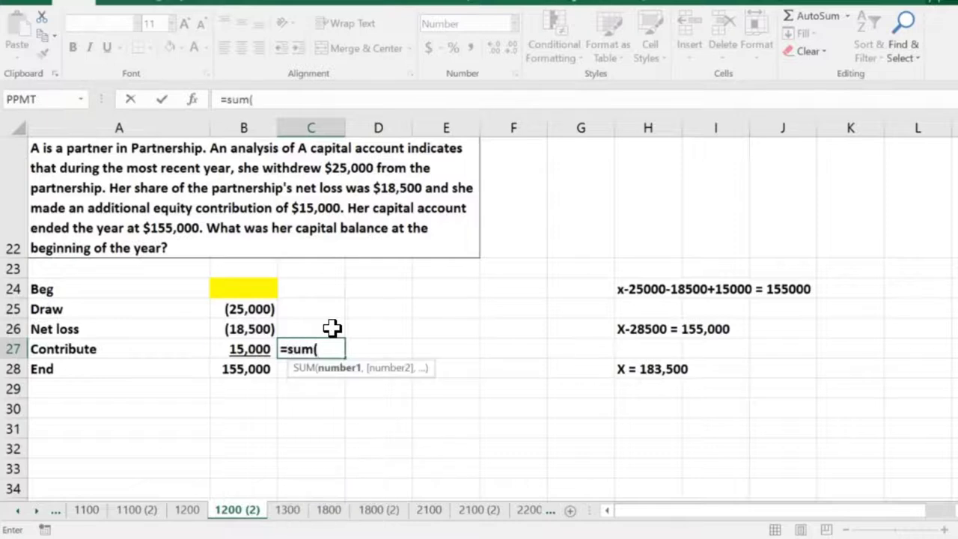
pyautogui.press('Left')
pyautogui.hotkey('shift', 'Up')
pyautogui.hotkey('shift', 'Up')
pyautogui.press('Return')
# - Highlight C24 in yellow as the unknown beginning balance, leaving the cell empty
pyautogui.press('Up')
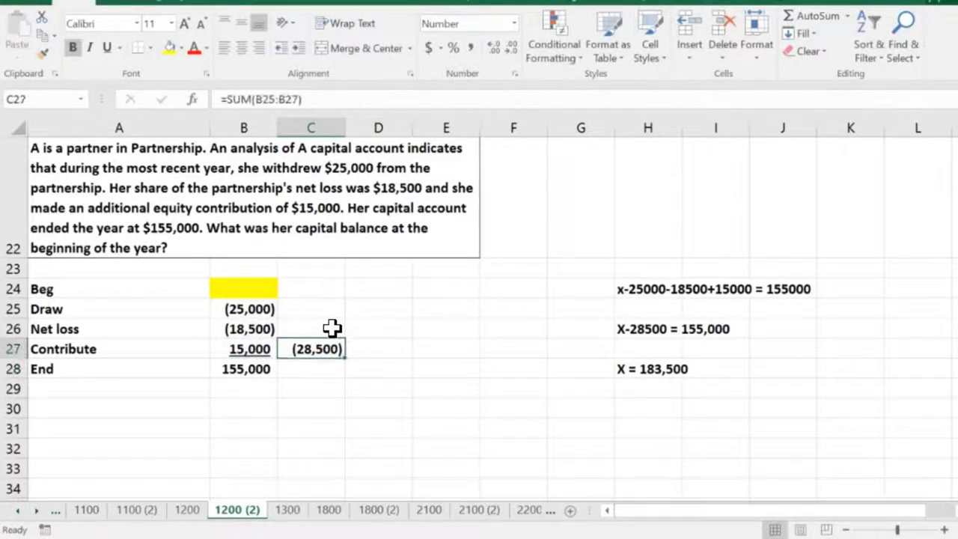
pyautogui.press('Up')
pyautogui.press('Up')
pyautogui.press('Up')
pyautogui.write('x')
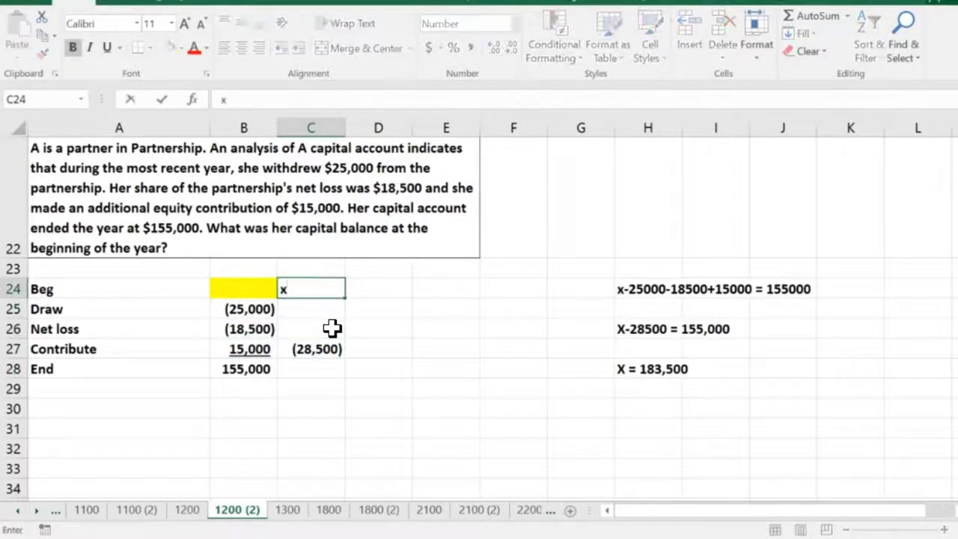
pyautogui.rightClick(306, 291)
pyautogui.click(366, 150)
# - Link C28 to the ending balance in B28
pyautogui.click(310, 369)
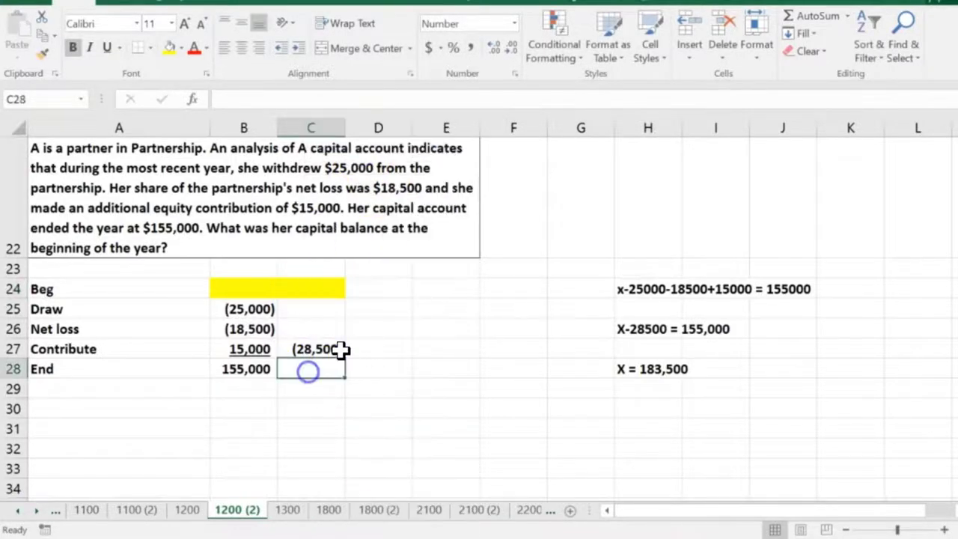
pyautogui.write('+')
pyautogui.press('Left')
pyautogui.press('Return')
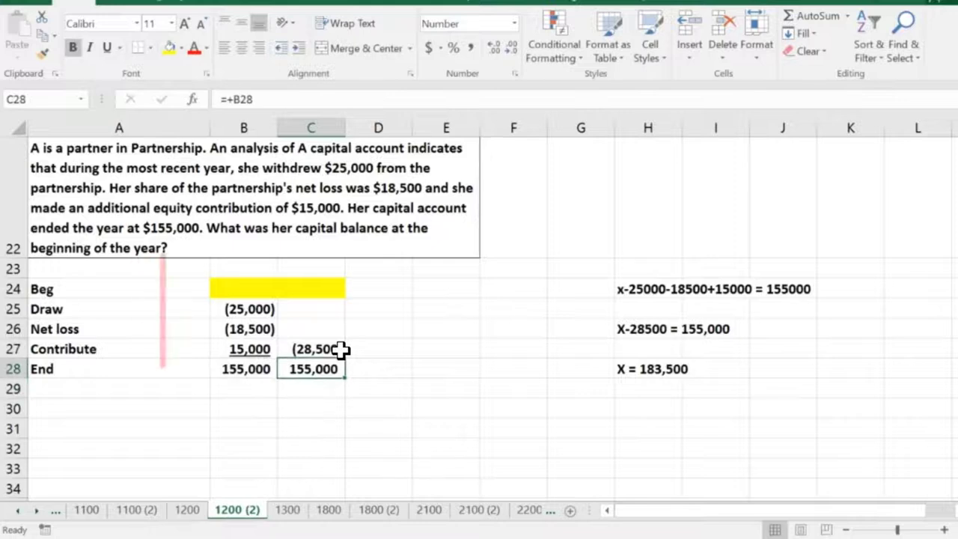
pyautogui.click(338, 348)
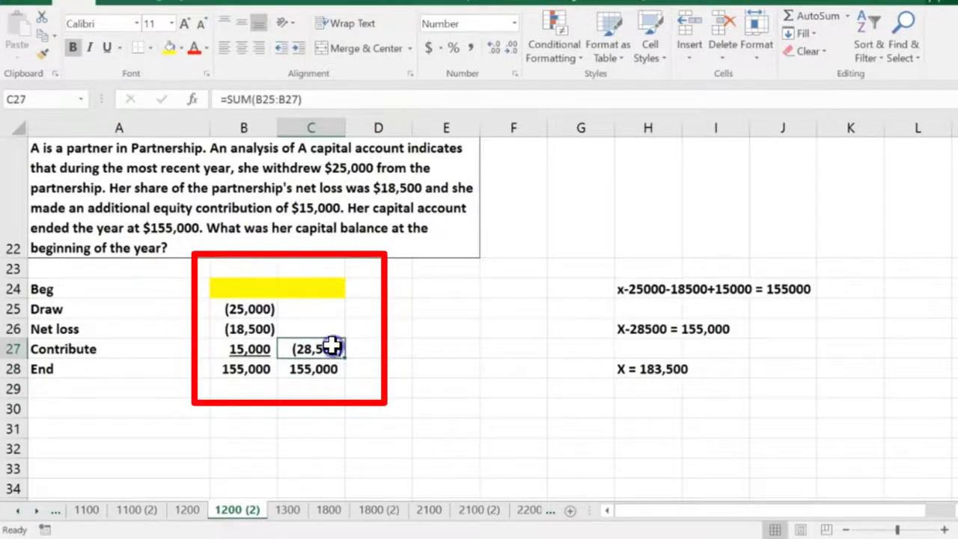
pyautogui.click(317, 289)
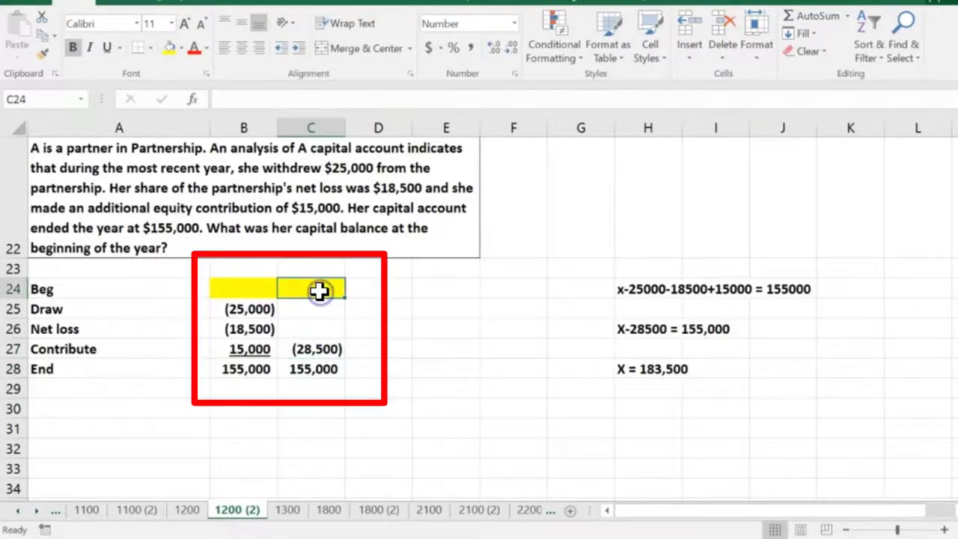
pyautogui.click(318, 353)
pyautogui.click(321, 368)
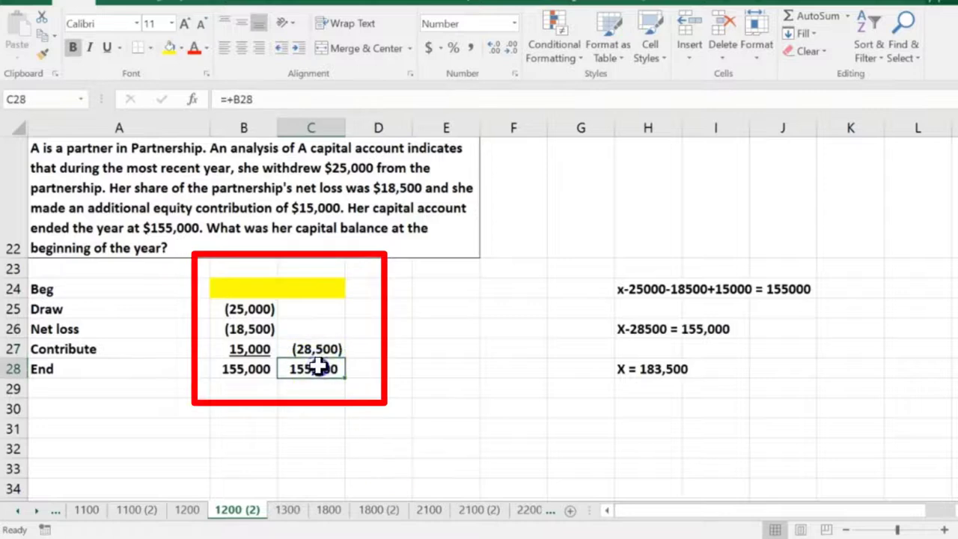
# - Calculate the beginning balance in C24 with =C28+C27 and check the sum of C24:C27 against the ending balance
pyautogui.click(310, 294)
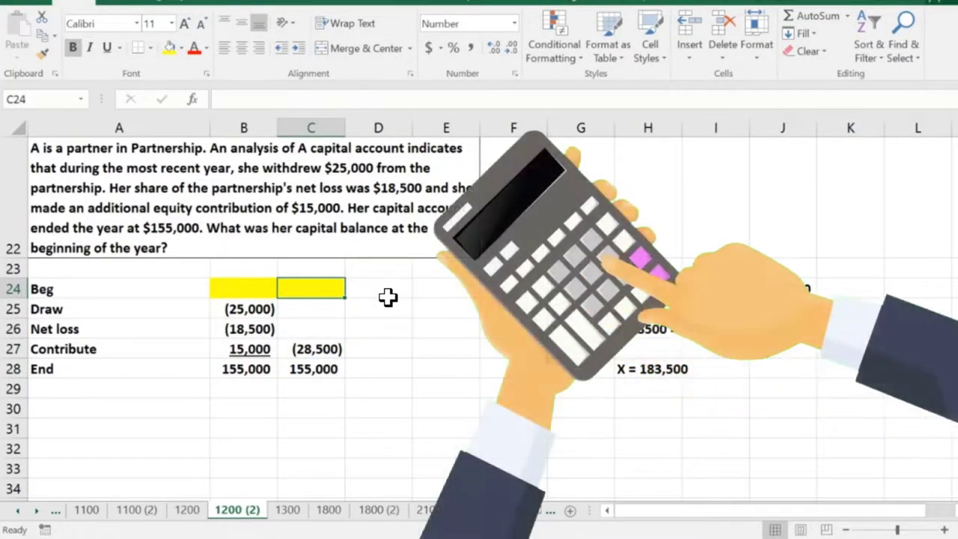
pyautogui.write('=')
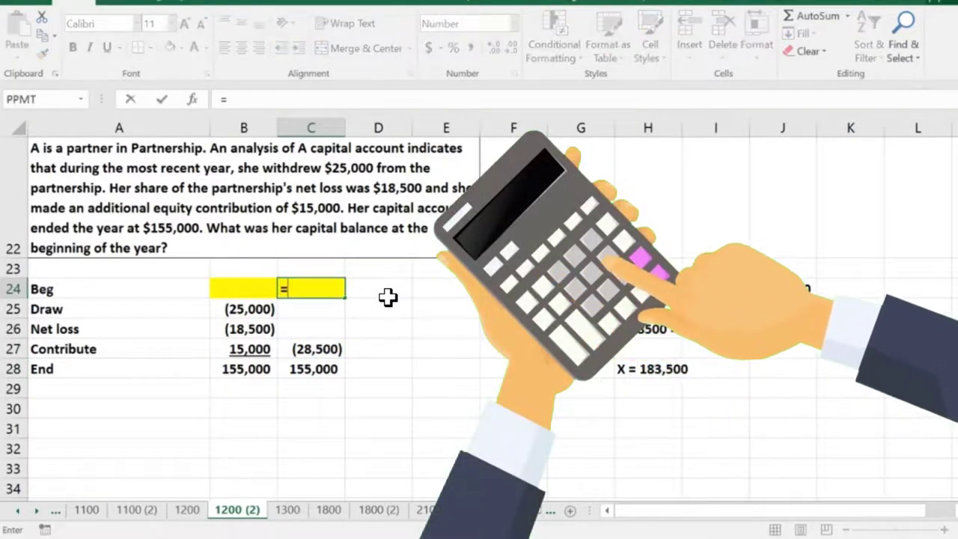
pyautogui.click(316, 366)
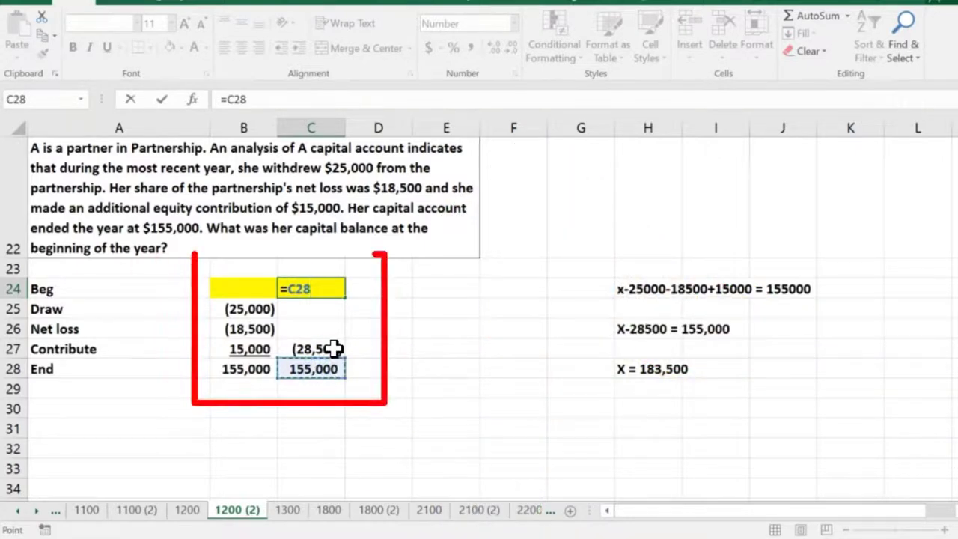
pyautogui.write('+')
pyautogui.click(334, 348)
pyautogui.press('Return')
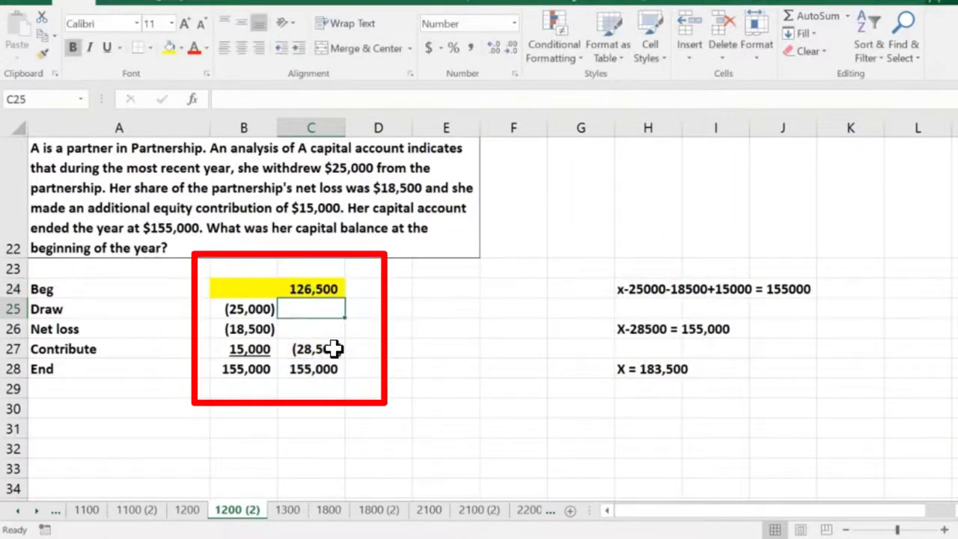
pyautogui.click(318, 294)
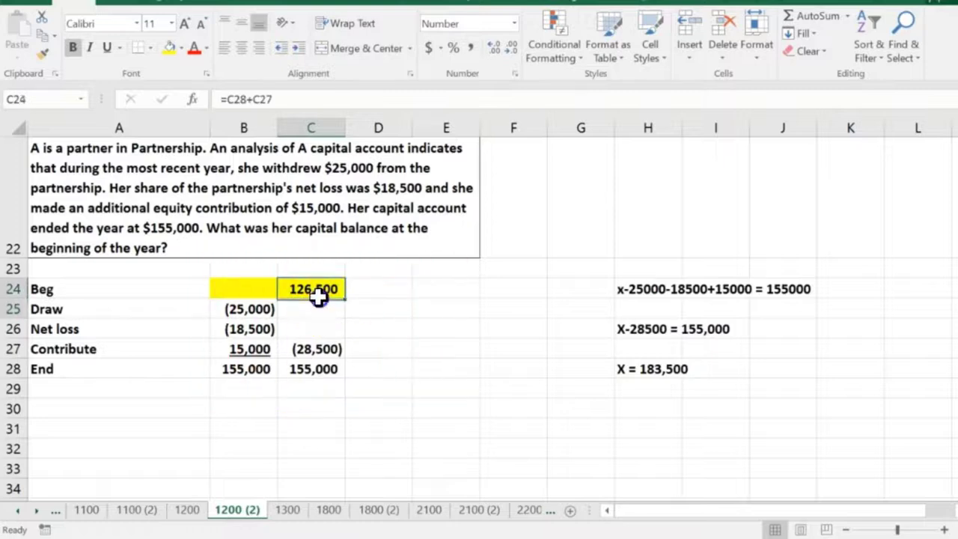
pyautogui.moveTo(318, 296); pyautogui.dragTo(321, 350)
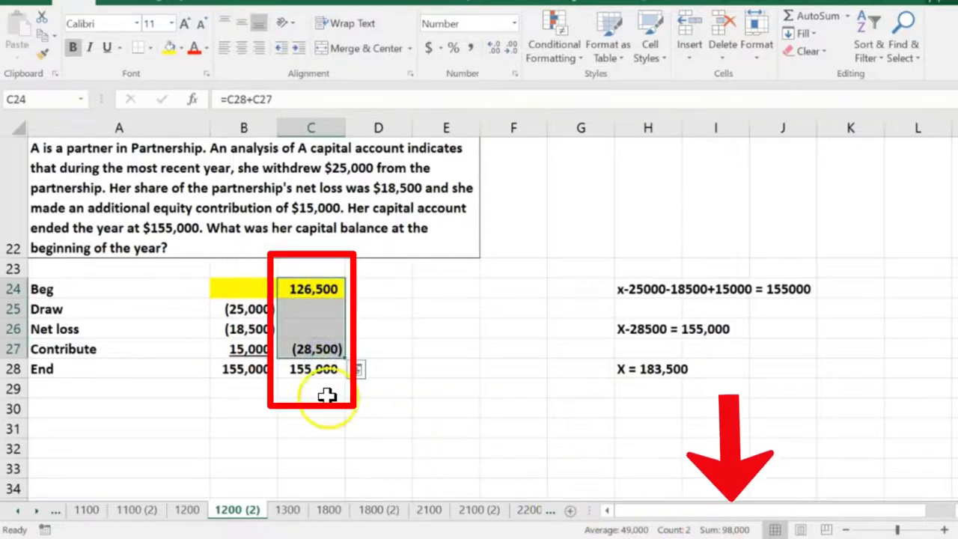
# - Change the beginning balance formula in C24 to =C28-C27 and recheck the sum of C24:C27 against C28
pyautogui.click(314, 288)
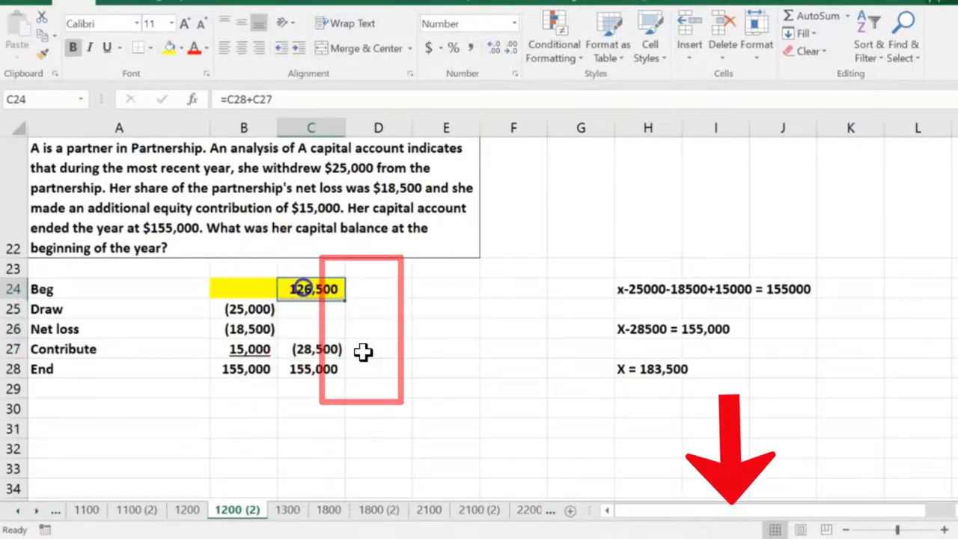
pyautogui.click(252, 103)
pyautogui.press('BackSpace')
pyautogui.write('-')
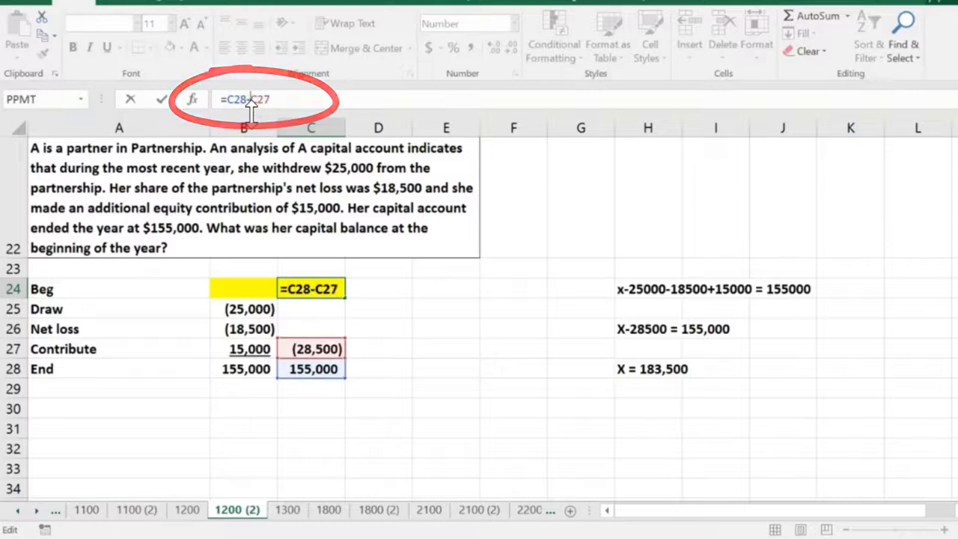
pyautogui.press('Return')
pyautogui.click(323, 289)
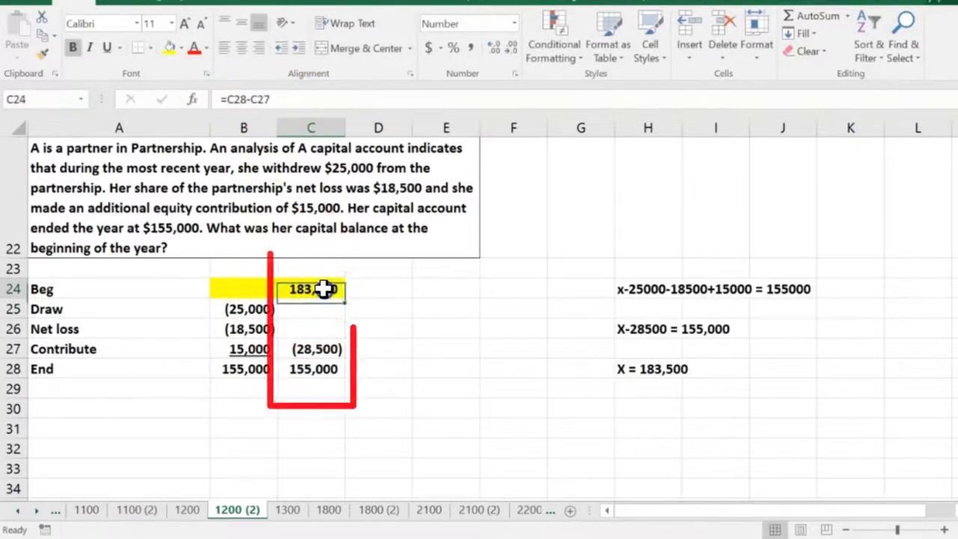
pyautogui.moveTo(323, 289); pyautogui.dragTo(321, 345)
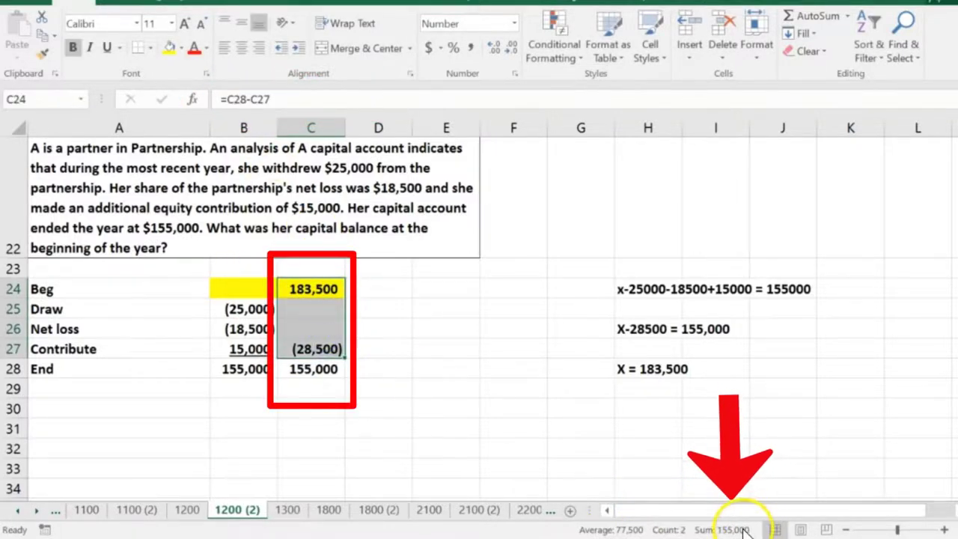
pyautogui.click(392, 404)
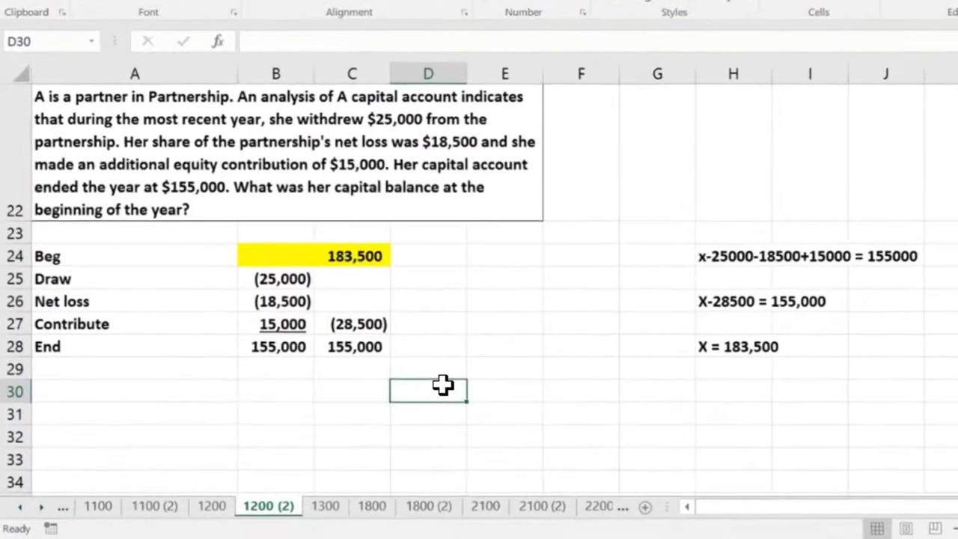
# - Compare the draw, net loss and contribution in B25:B27 with the equation in H24 and the beginning balance in C24
pyautogui.moveTo(294, 277); pyautogui.dragTo(289, 319)
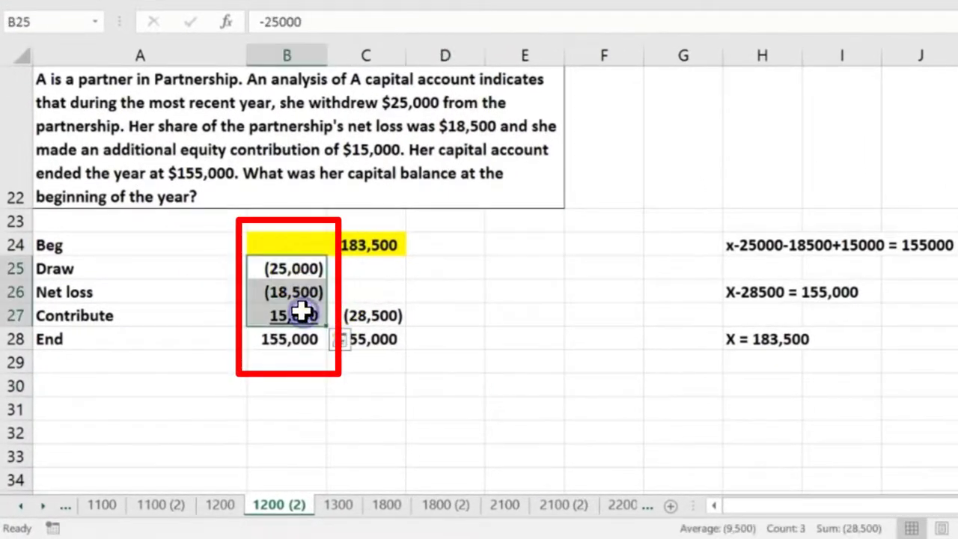
pyautogui.click(761, 238)
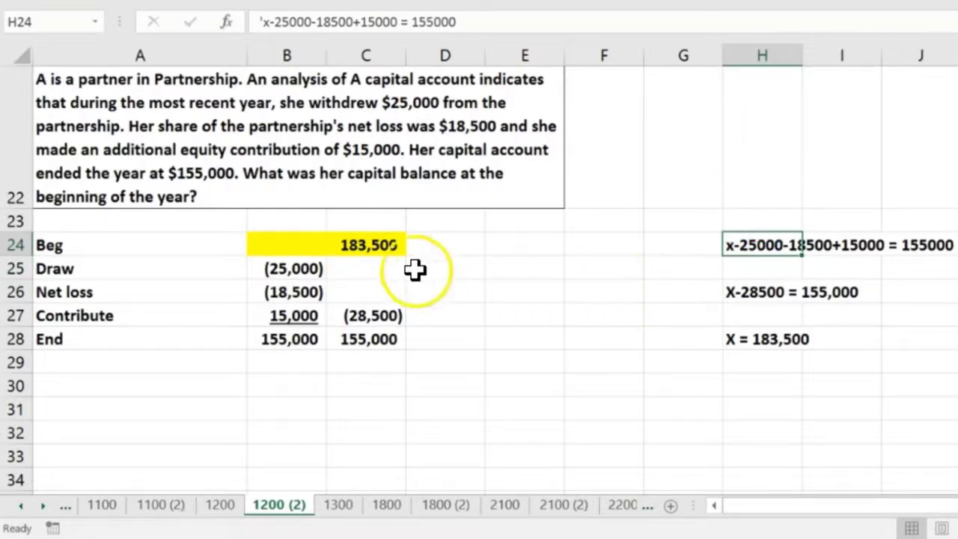
pyautogui.click(395, 245)
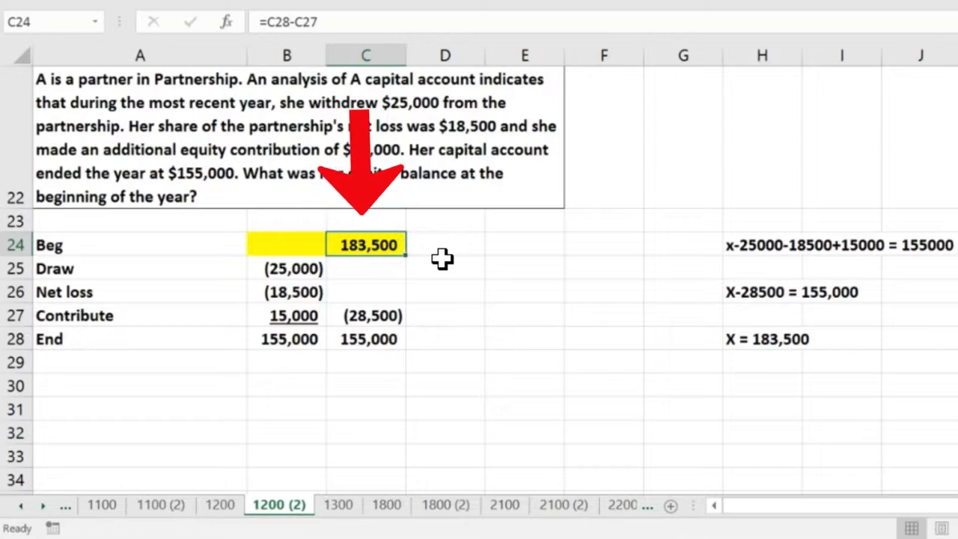